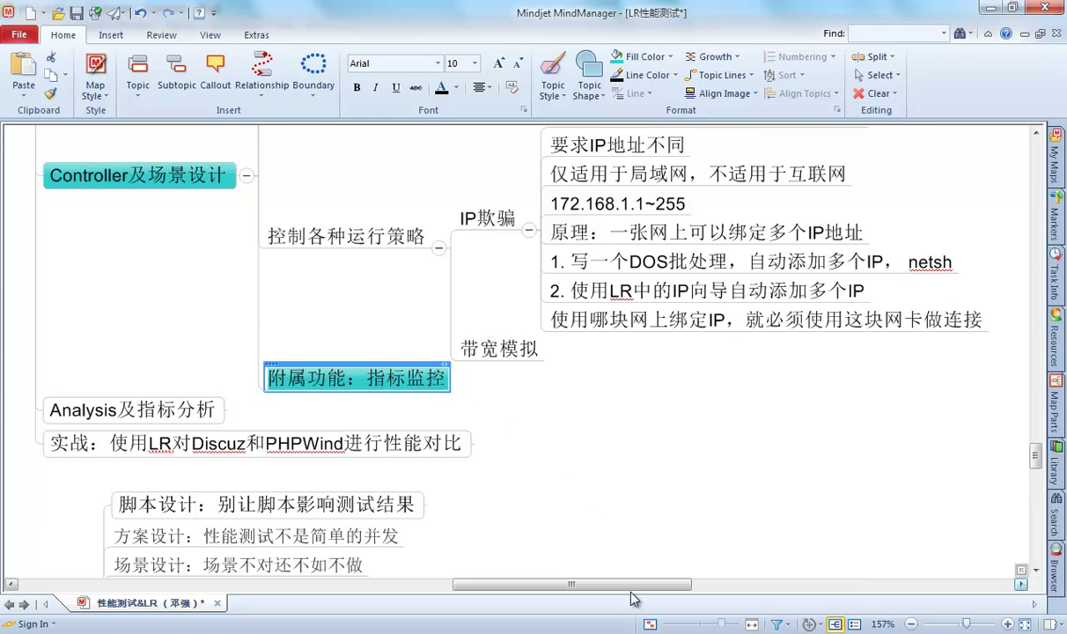
# - Switch to LoadRunner Controller and examine the Running Vusers, Hits per Second, Trans Response Time and Windows Resources graphs of the last run
pyautogui.hotkey('alt', 'Tab')
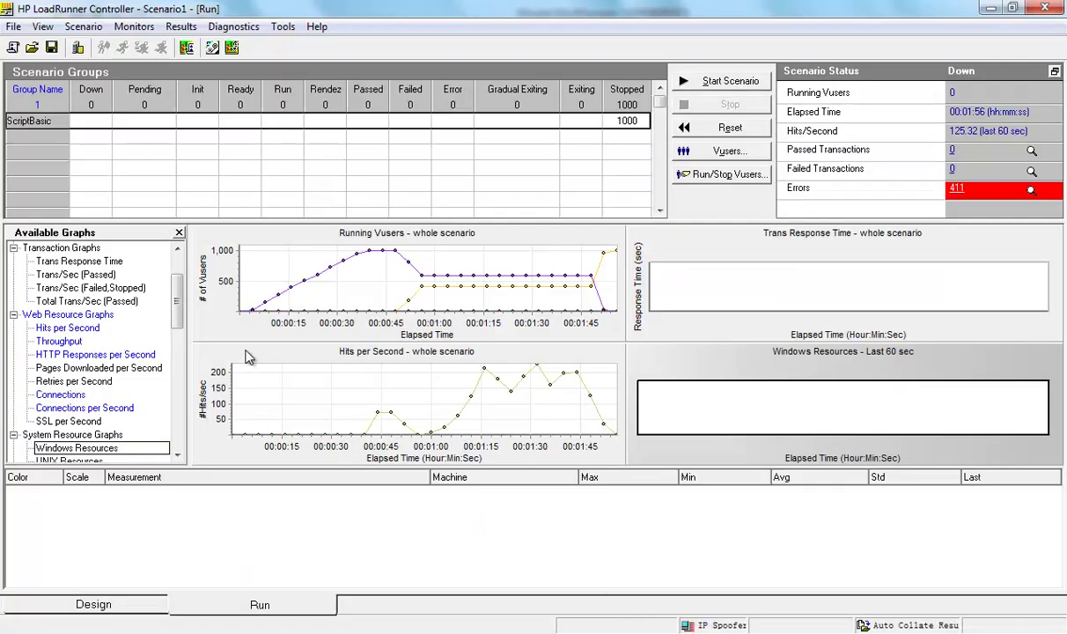
pyautogui.click(80, 329)
pyautogui.click(89, 356)
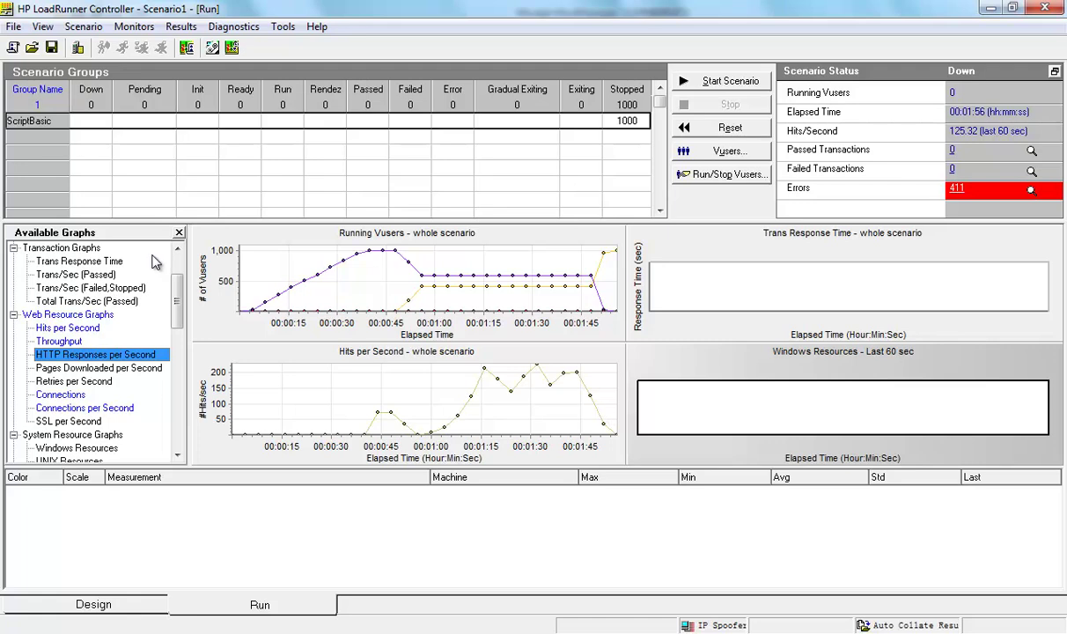
pyautogui.click(444, 235)
pyautogui.click(628, 253)
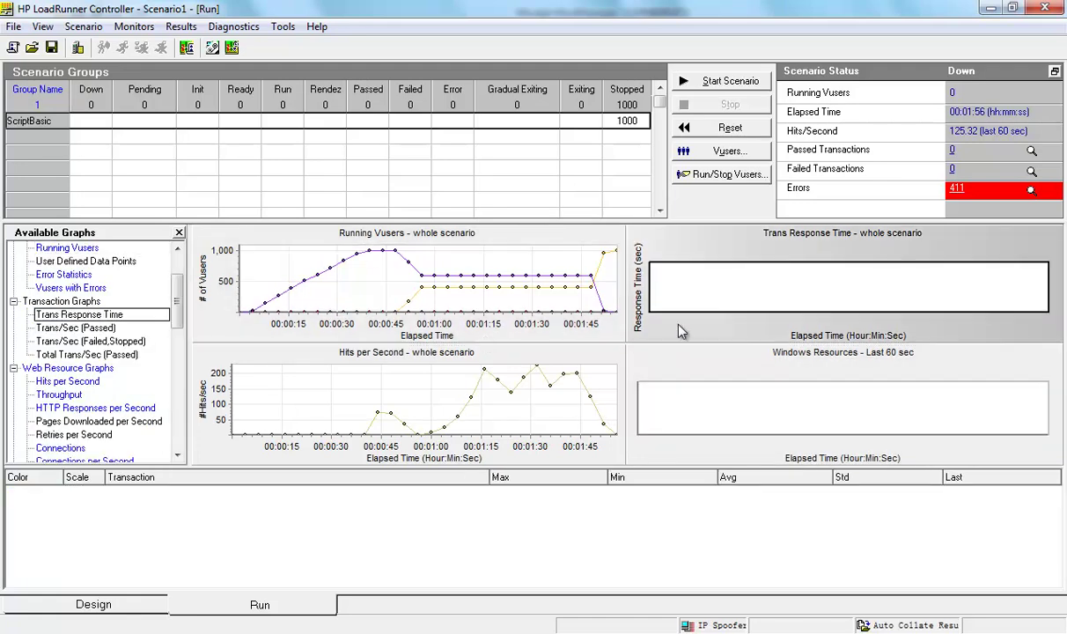
pyautogui.click(515, 297)
pyautogui.click(531, 375)
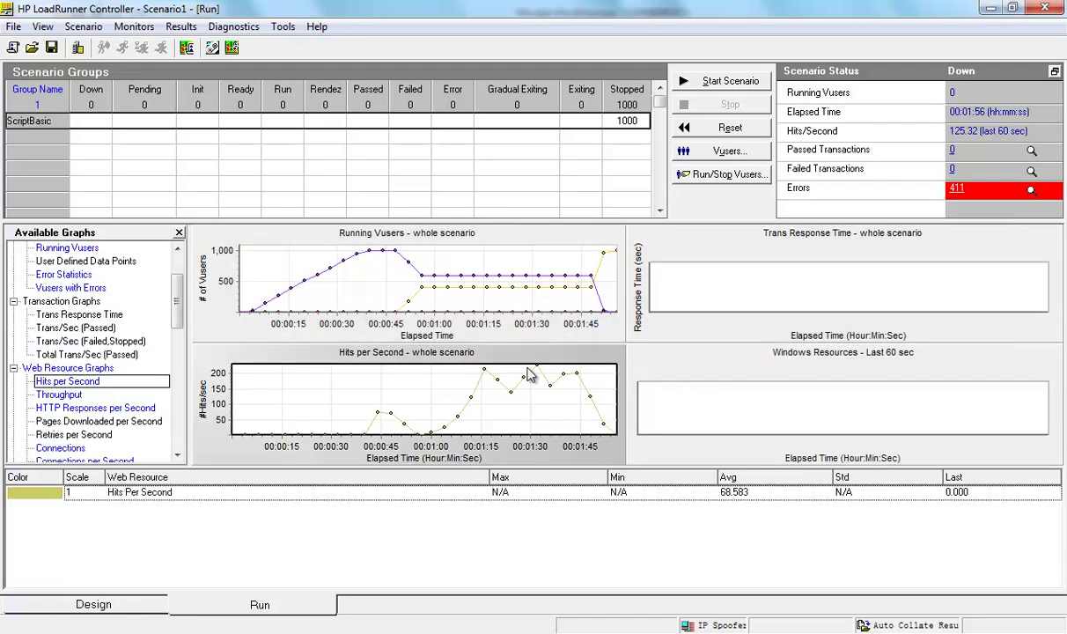
pyautogui.click(451, 279)
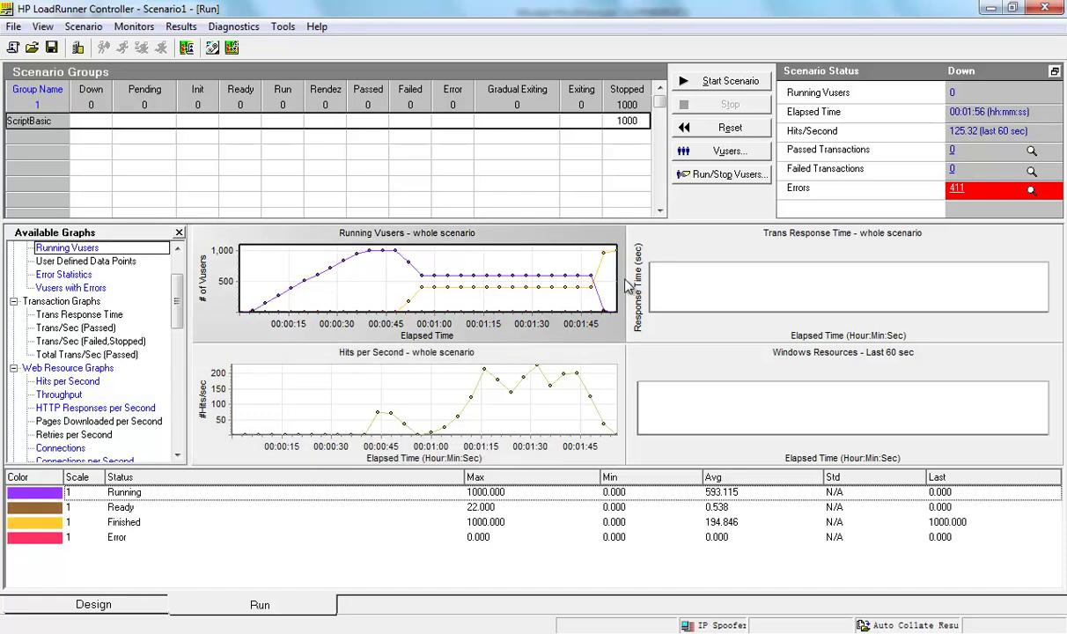
pyautogui.click(542, 376)
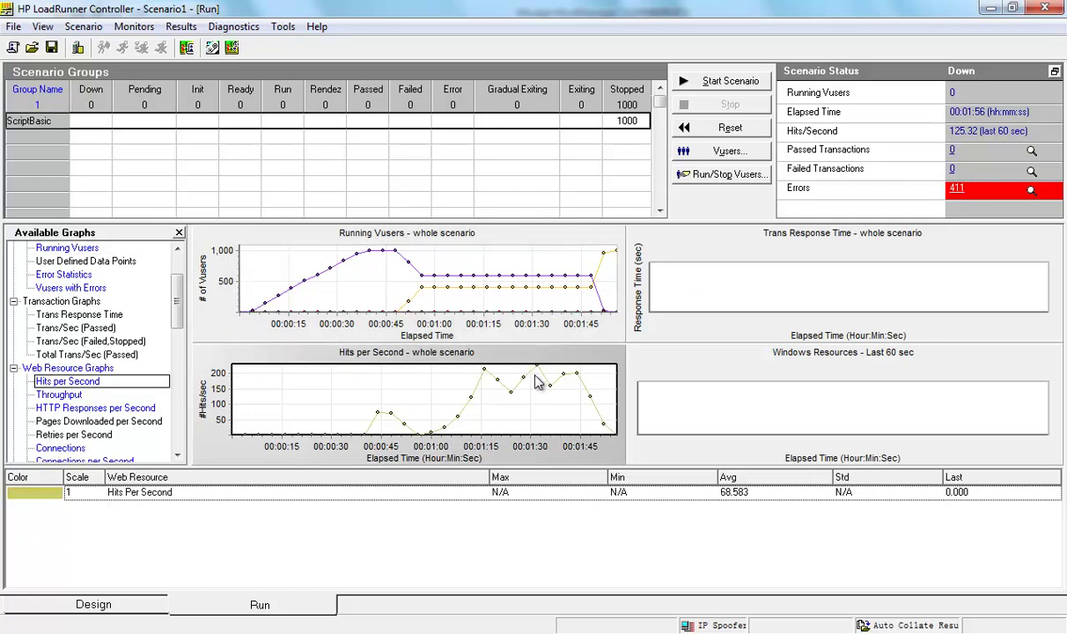
pyautogui.click(439, 282)
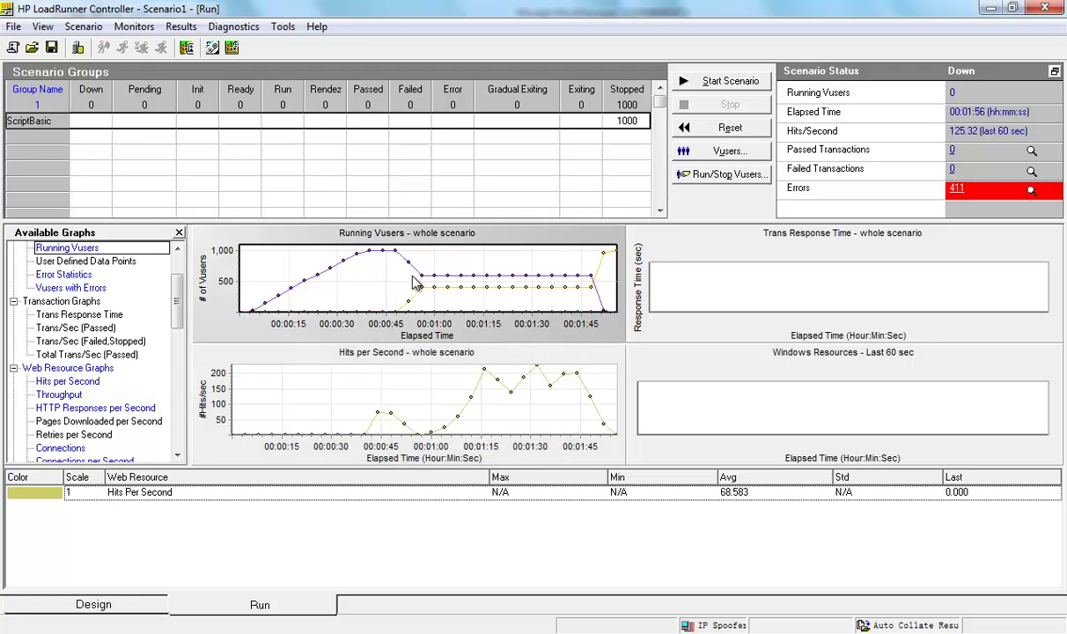
pyautogui.click(802, 283)
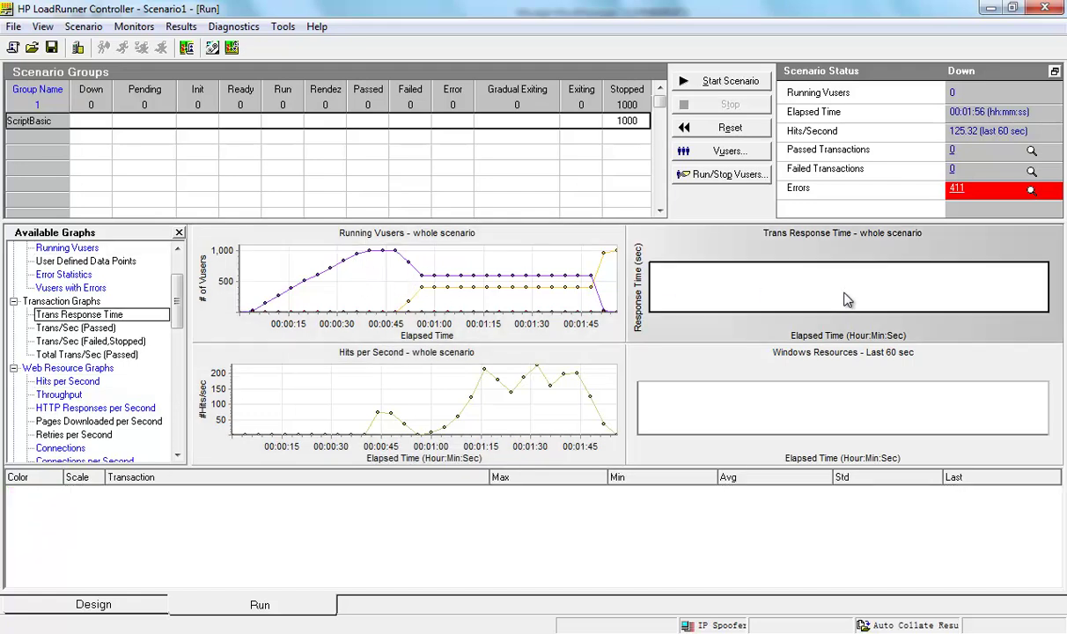
pyautogui.click(412, 406)
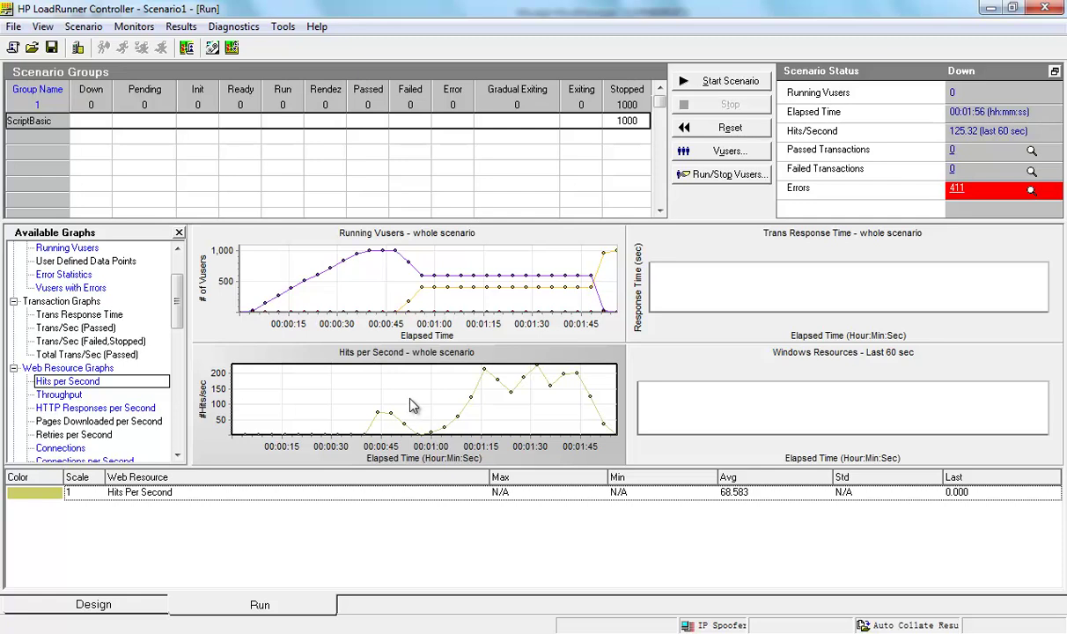
pyautogui.click(715, 374)
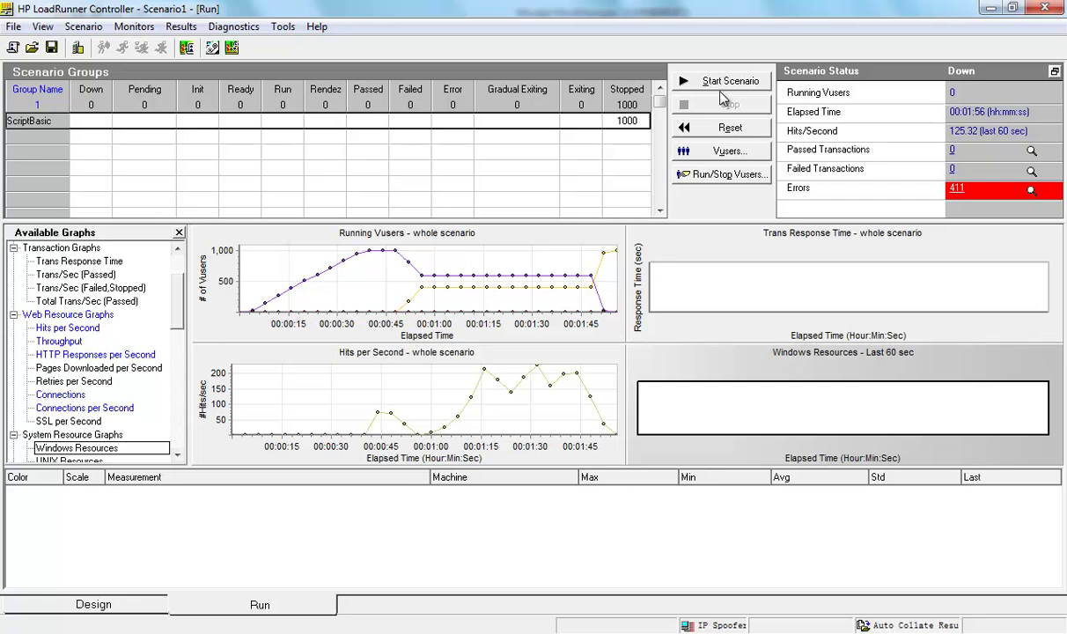
pyautogui.click(806, 266)
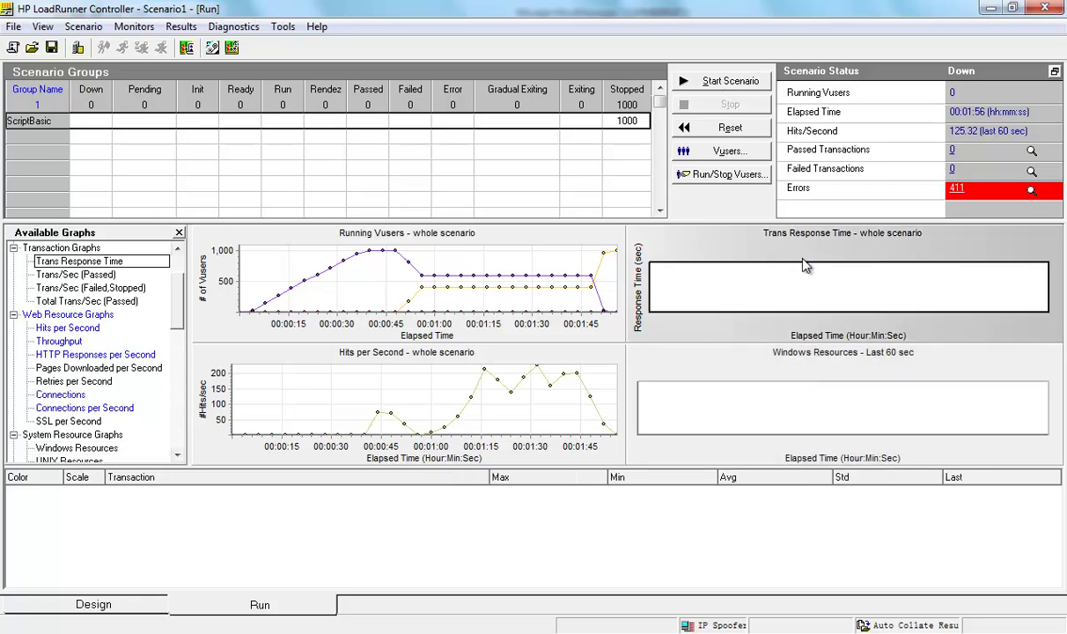
# - Set the quantity of the scriptbasic group to 10 Vusers in the scenario design
pyautogui.click(94, 603)
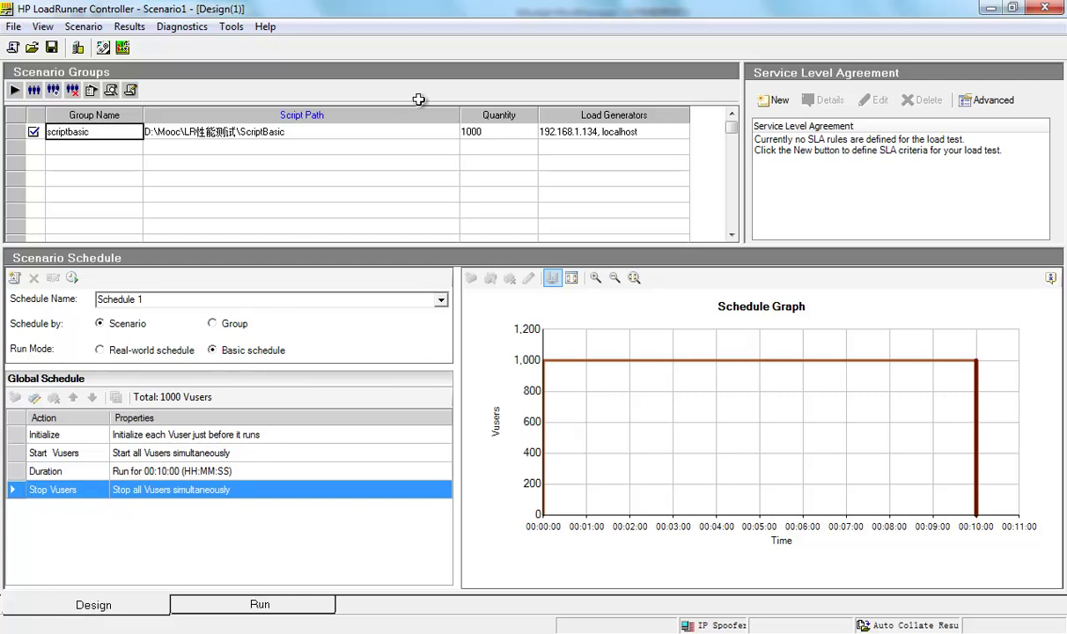
pyautogui.click(500, 131)
pyautogui.press('BackSpace')
pyautogui.press('BackSpace')
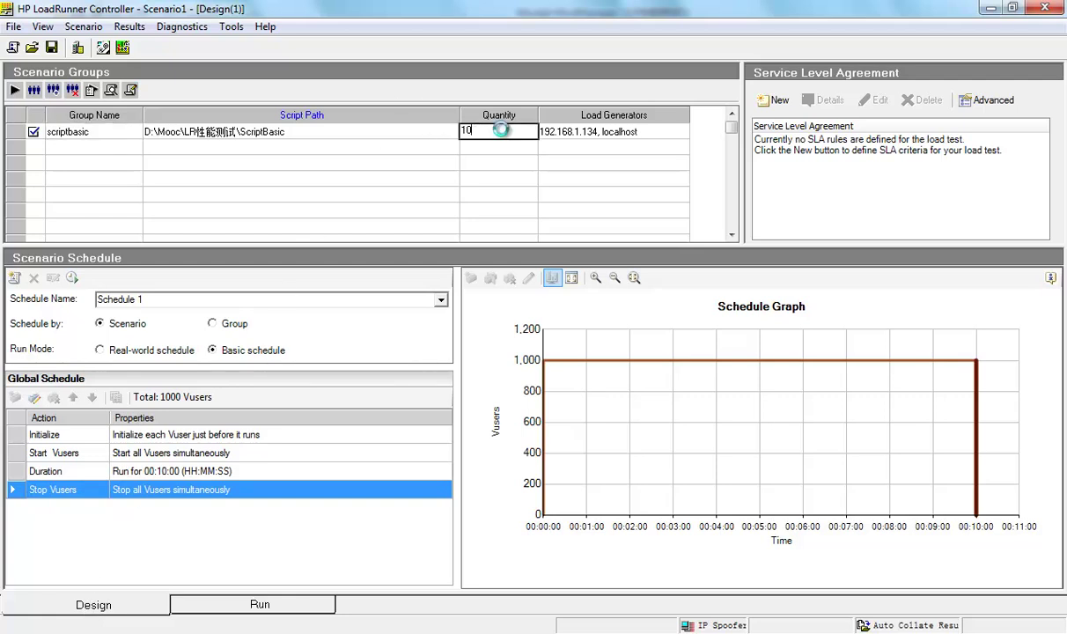
pyautogui.press('Return')
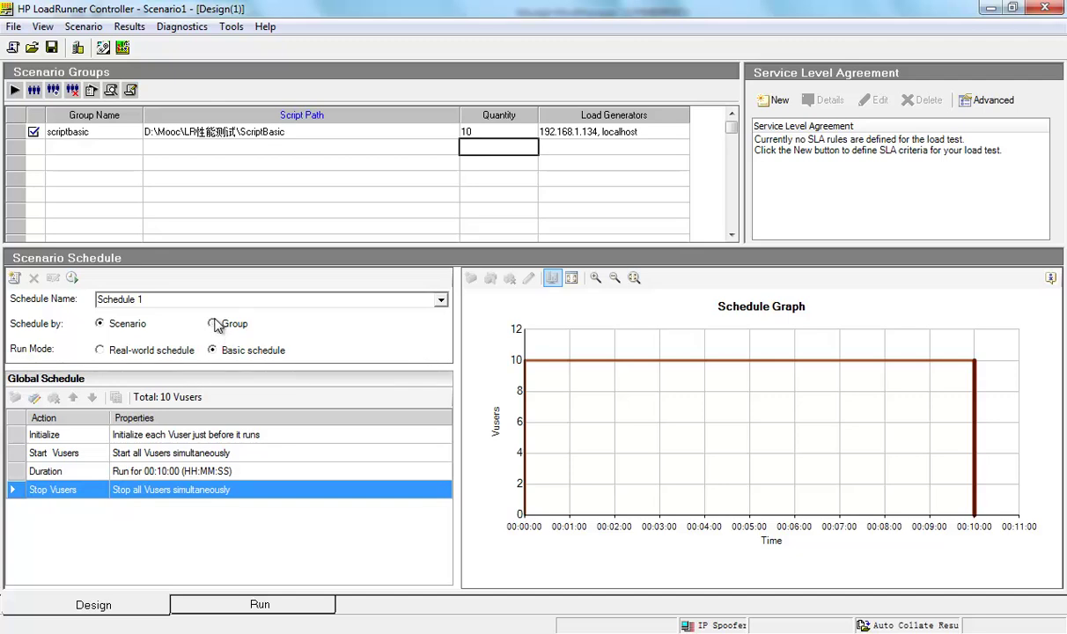
# - Switch the scenario to scheduling by group with the basic schedule run mode, accepting the loss of the current schedule settings
pyautogui.click(213, 323)
pyautogui.click(235, 352)
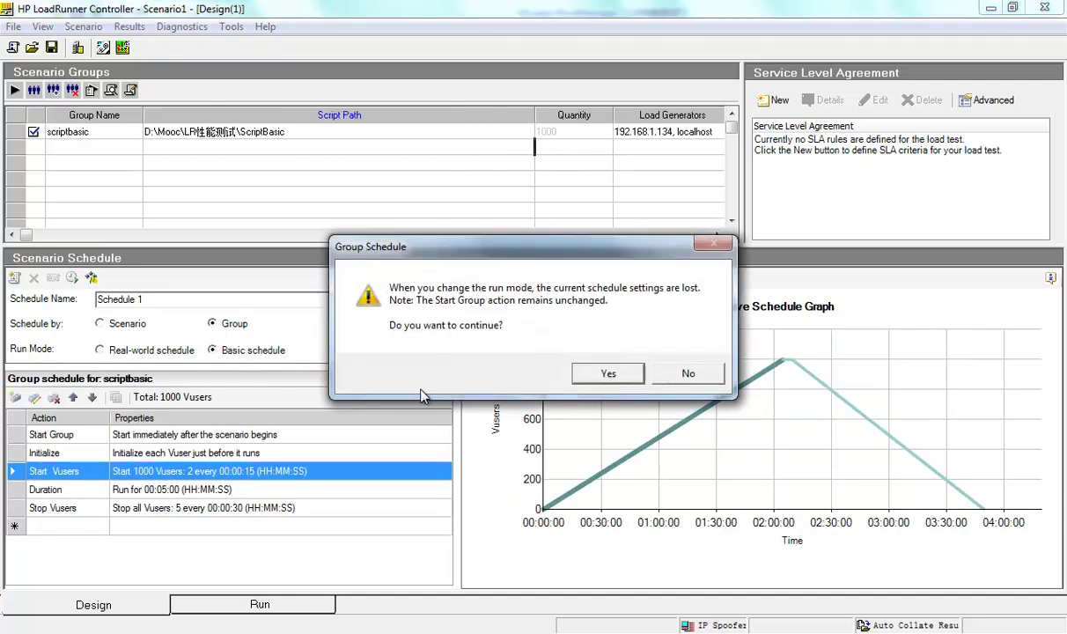
pyautogui.click(604, 372)
# - Start the scenario, overwriting the existing results directory, and stop the run while the Vusers are still pending
pyautogui.click(257, 605)
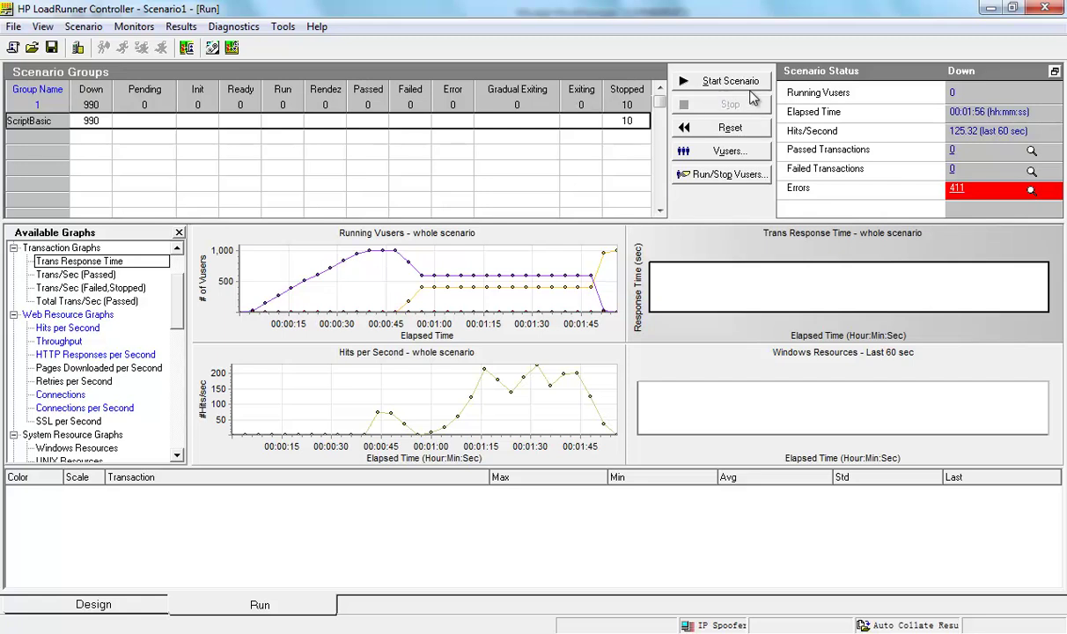
pyautogui.click(717, 88)
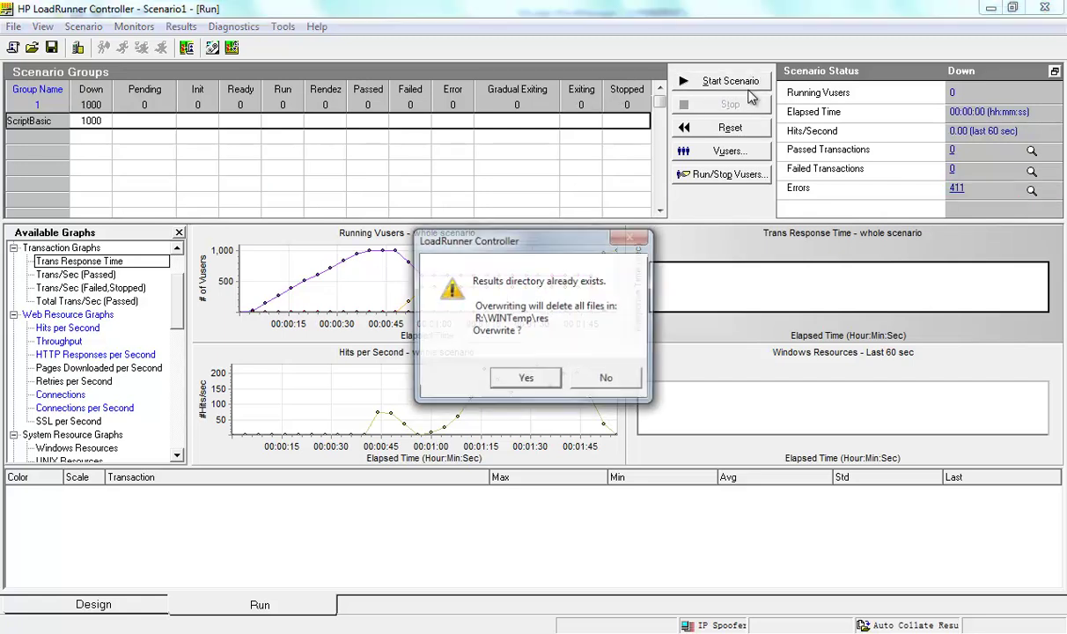
pyautogui.click(522, 378)
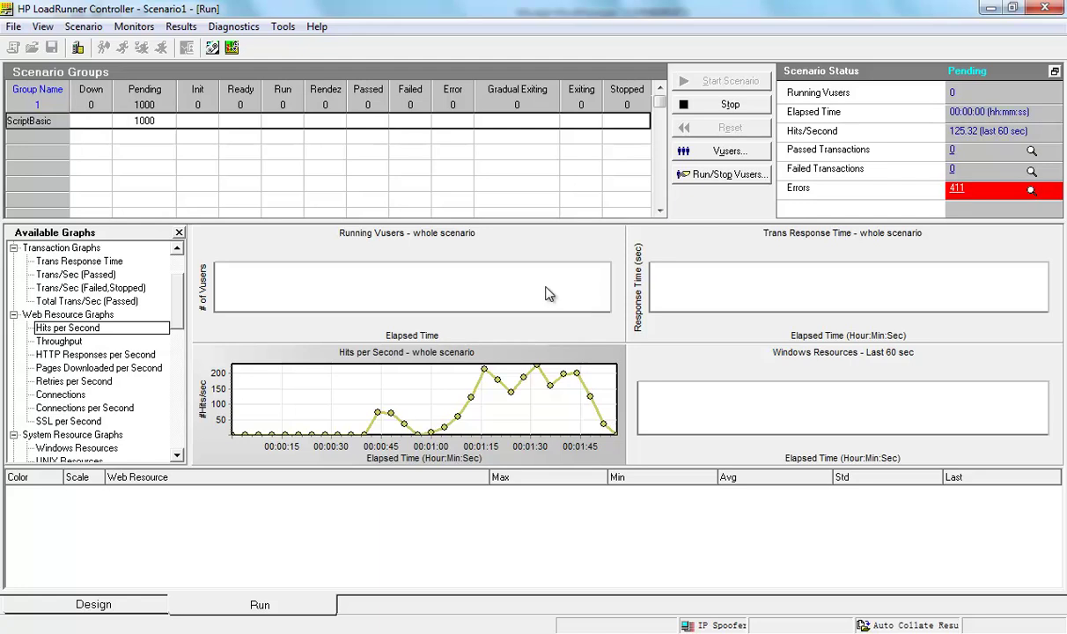
pyautogui.click(722, 103)
pyautogui.click(489, 361)
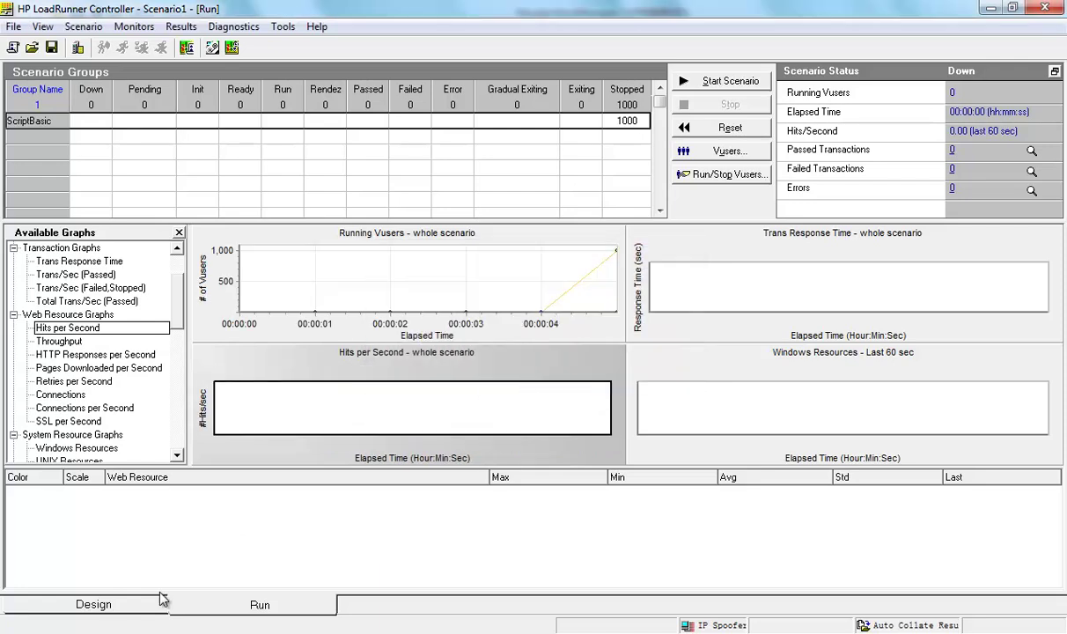
# - Reduce the group-scheduled scriptbasic group to 10 Vusers and run the scenario, overwriting the existing results
pyautogui.click(136, 606)
pyautogui.click(560, 134)
pyautogui.press('BackSpace')
pyautogui.press('BackSpace')
pyautogui.press('Return')
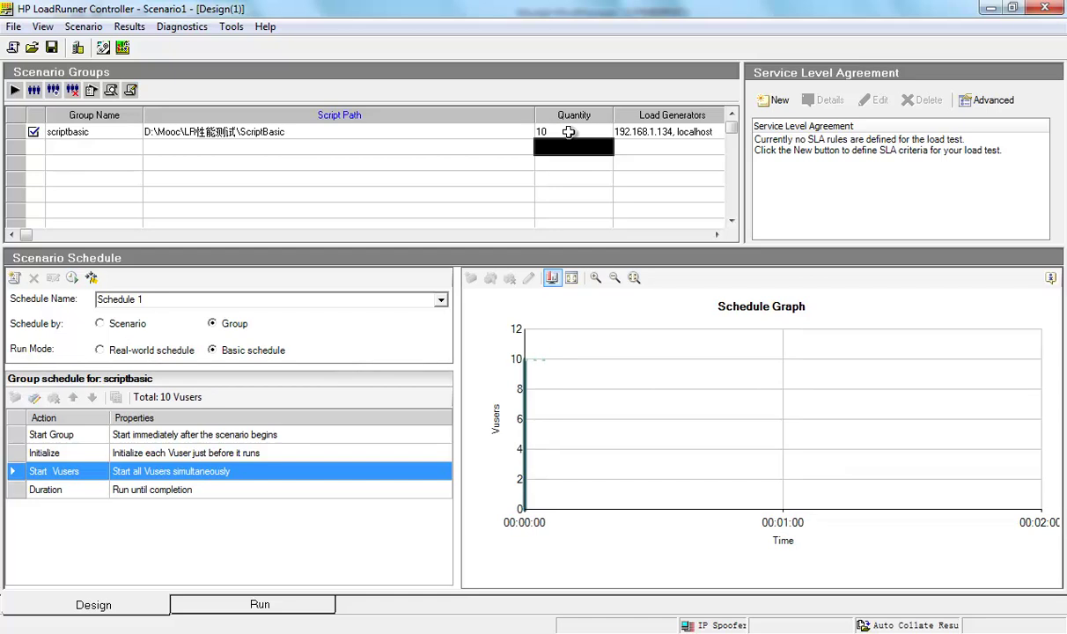
pyautogui.click(14, 89)
pyautogui.click(526, 379)
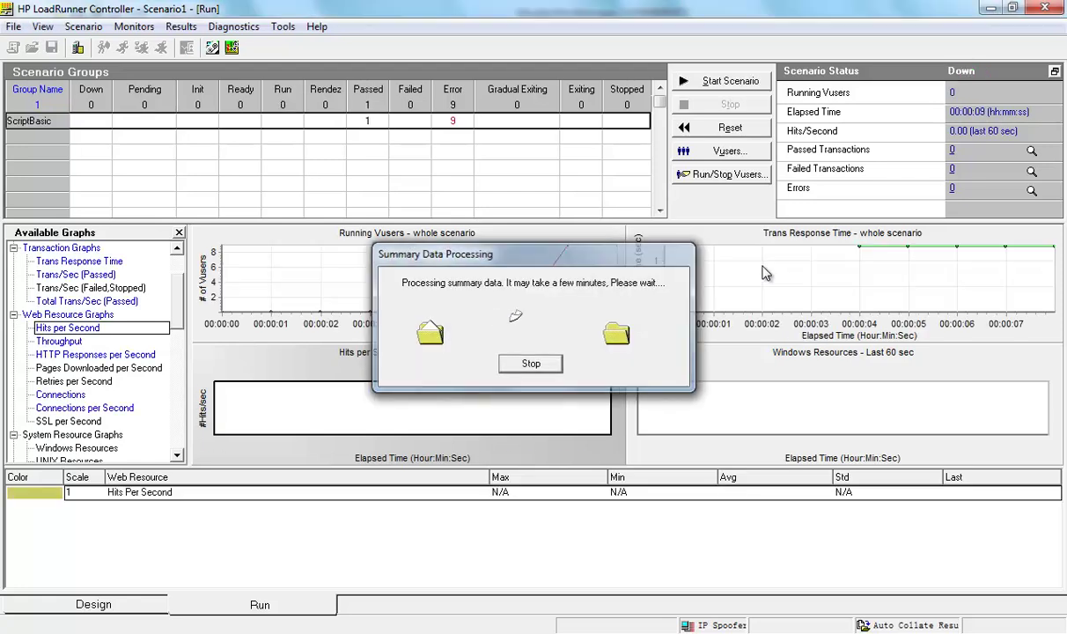
# - Compare the new run's Trans Response Time, Running Vusers and Hits per Second graphs
pyautogui.click(810, 257)
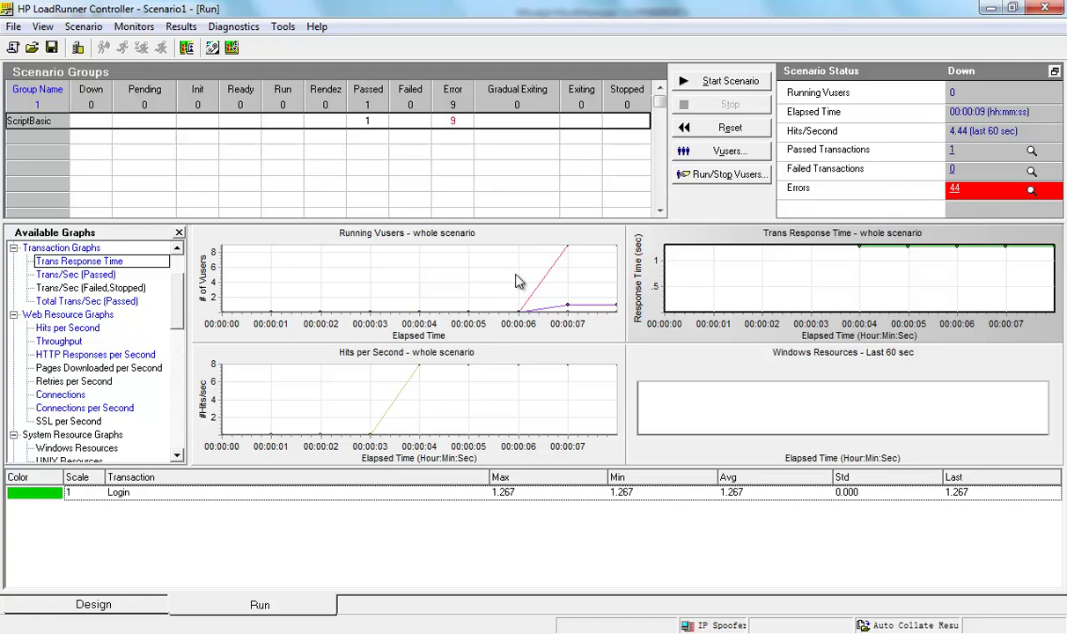
pyautogui.click(489, 260)
pyautogui.click(464, 382)
pyautogui.click(745, 267)
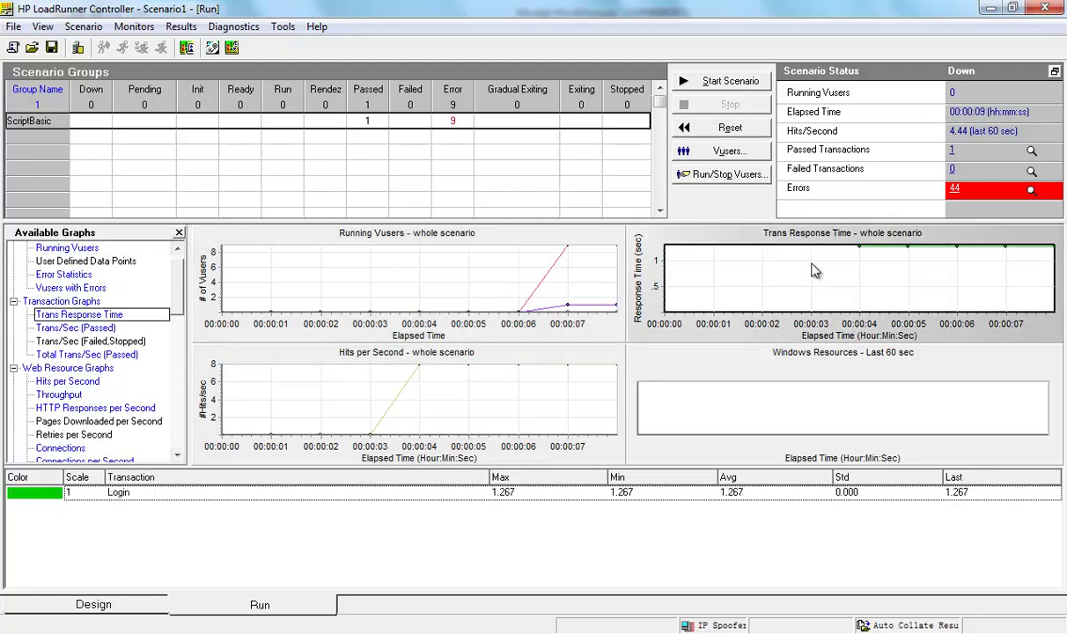
pyautogui.click(565, 262)
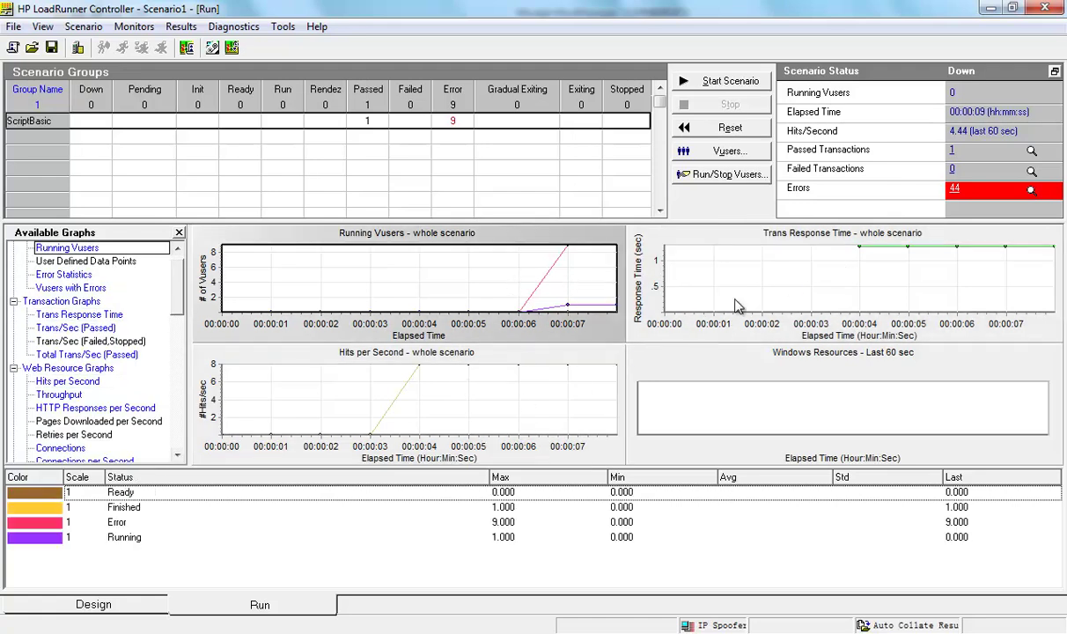
pyautogui.click(570, 392)
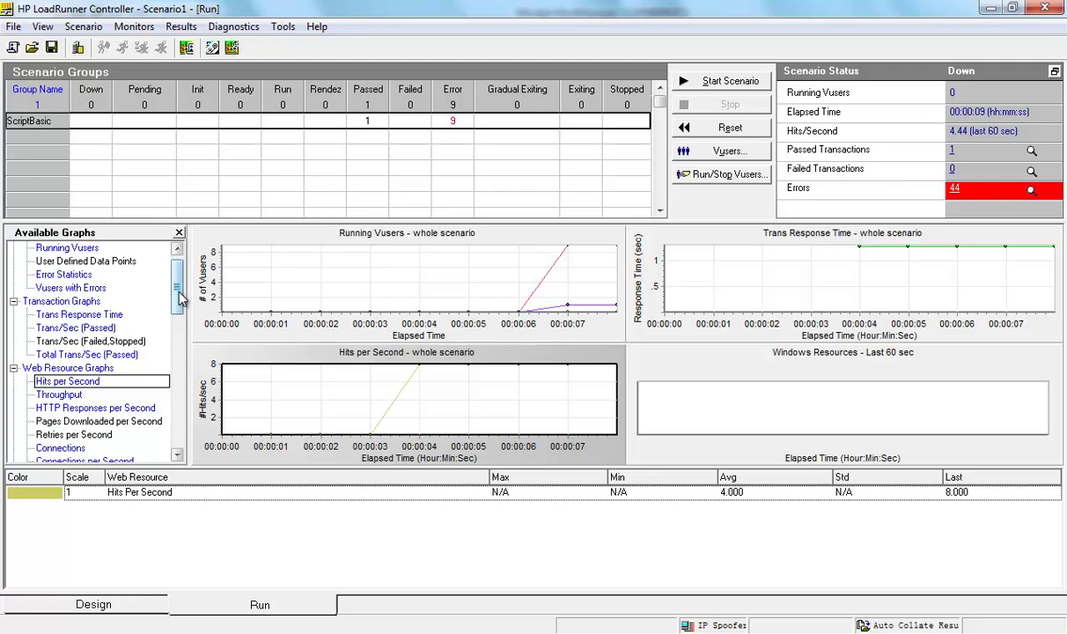
# - Look through the available runtime, transaction and web resource graphs, including Throughput, and review the displayed graphs against them
pyautogui.scroll(1, 180, 291)
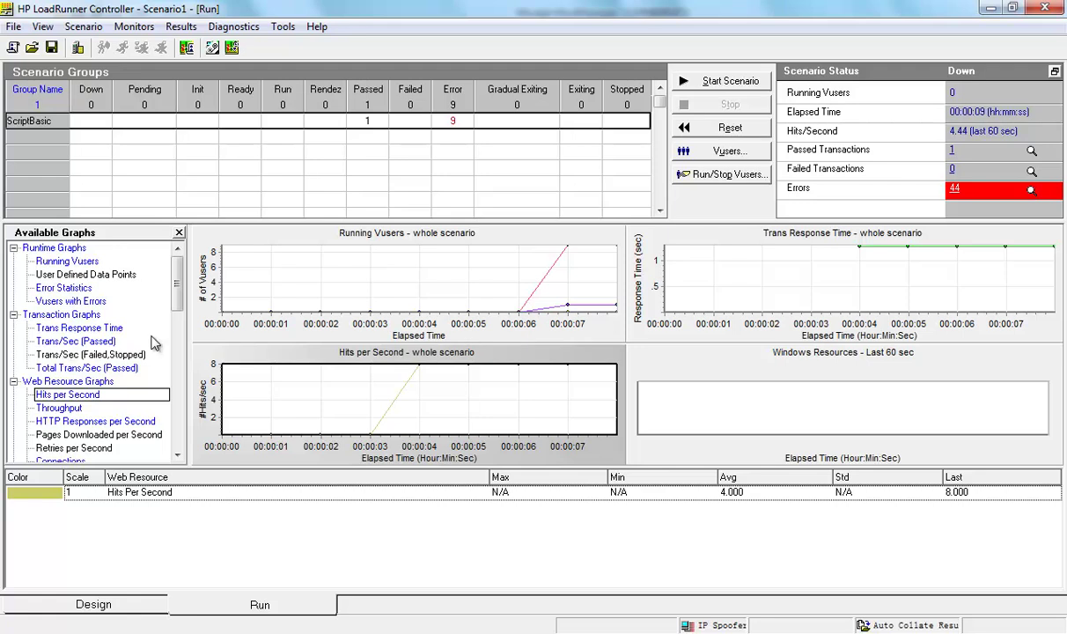
pyautogui.moveTo(175, 282); pyautogui.dragTo(170, 313)
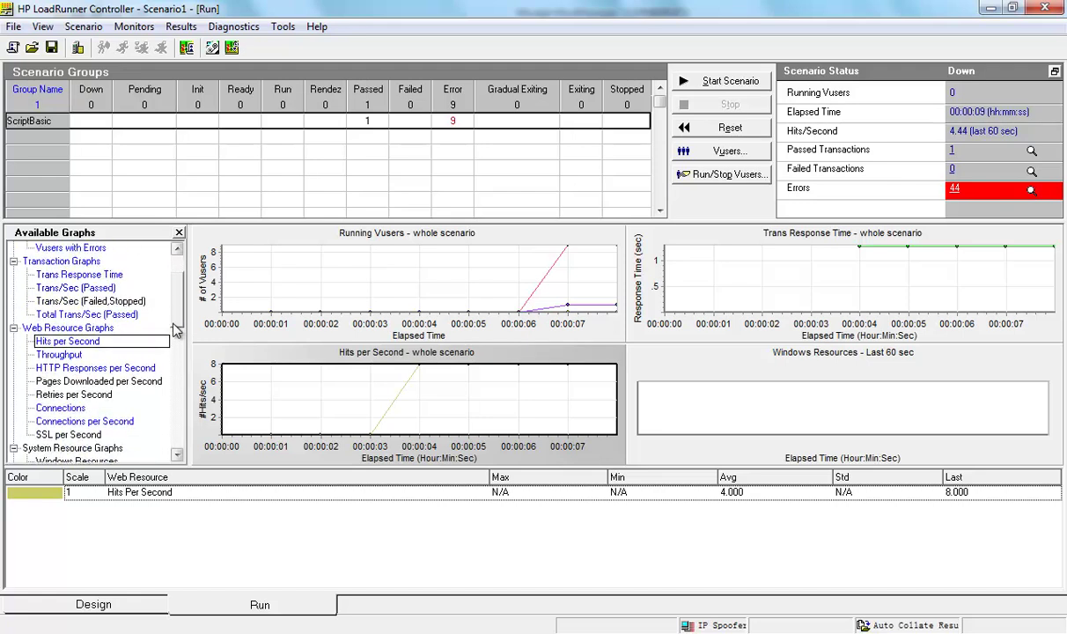
pyautogui.click(304, 265)
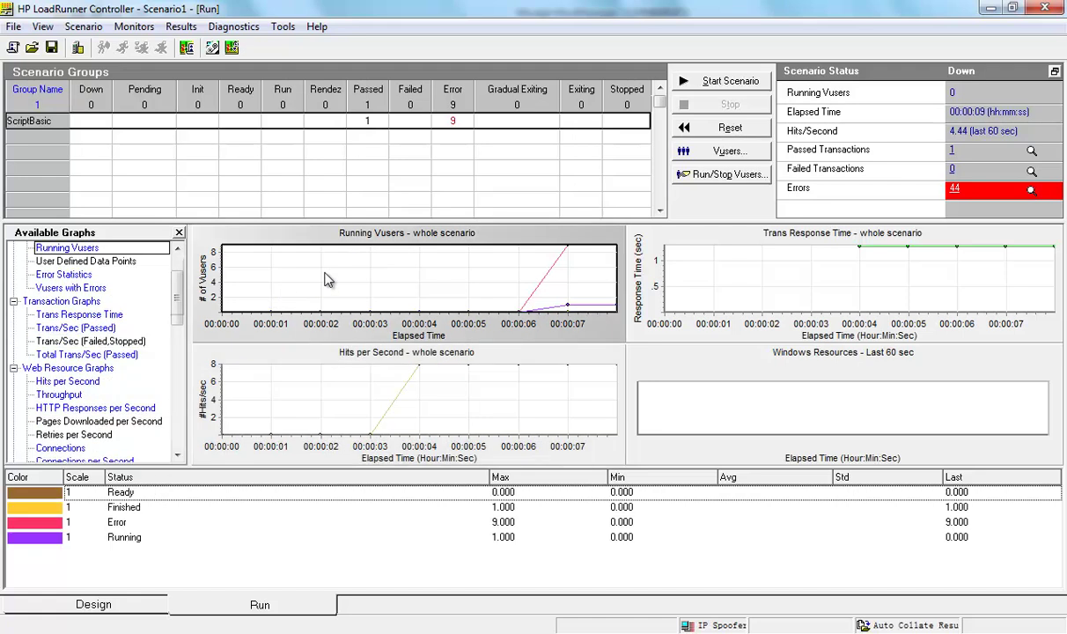
pyautogui.click(715, 271)
pyautogui.click(425, 374)
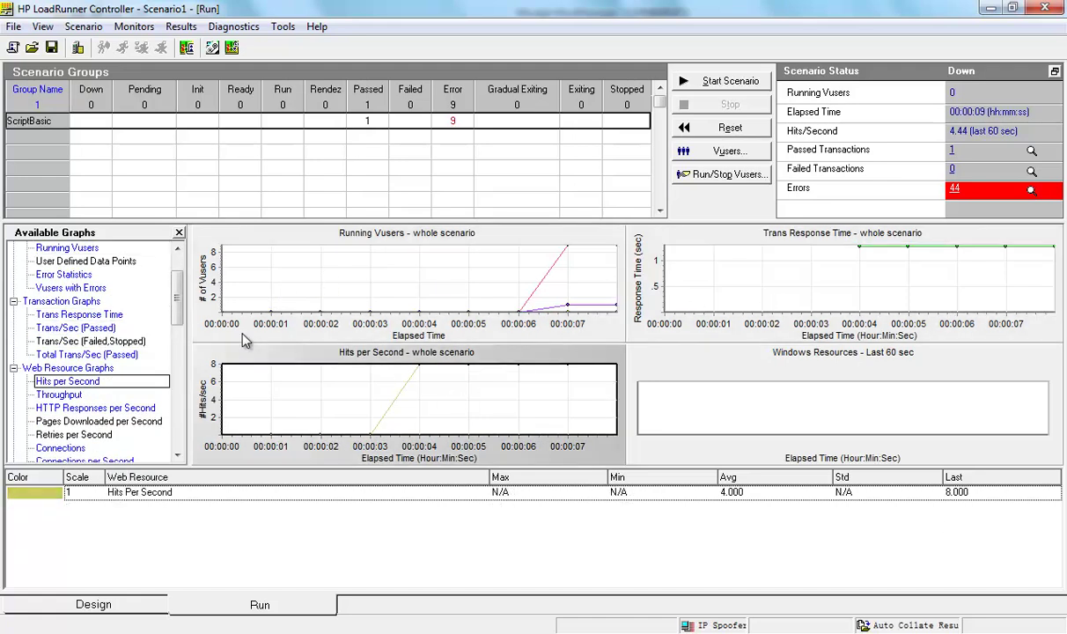
pyautogui.click(60, 395)
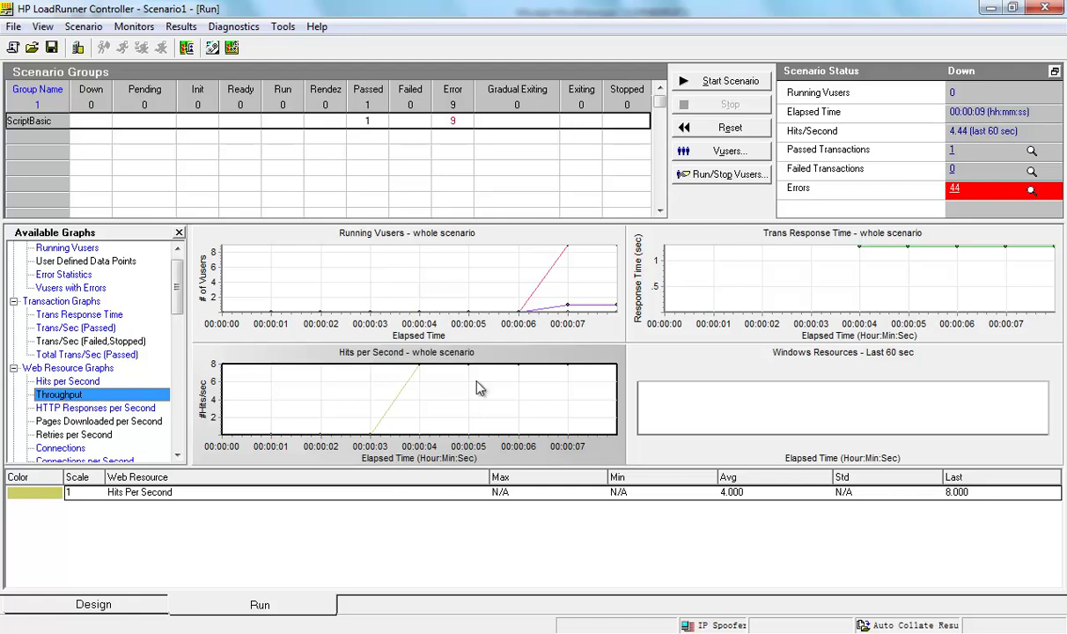
pyautogui.click(886, 292)
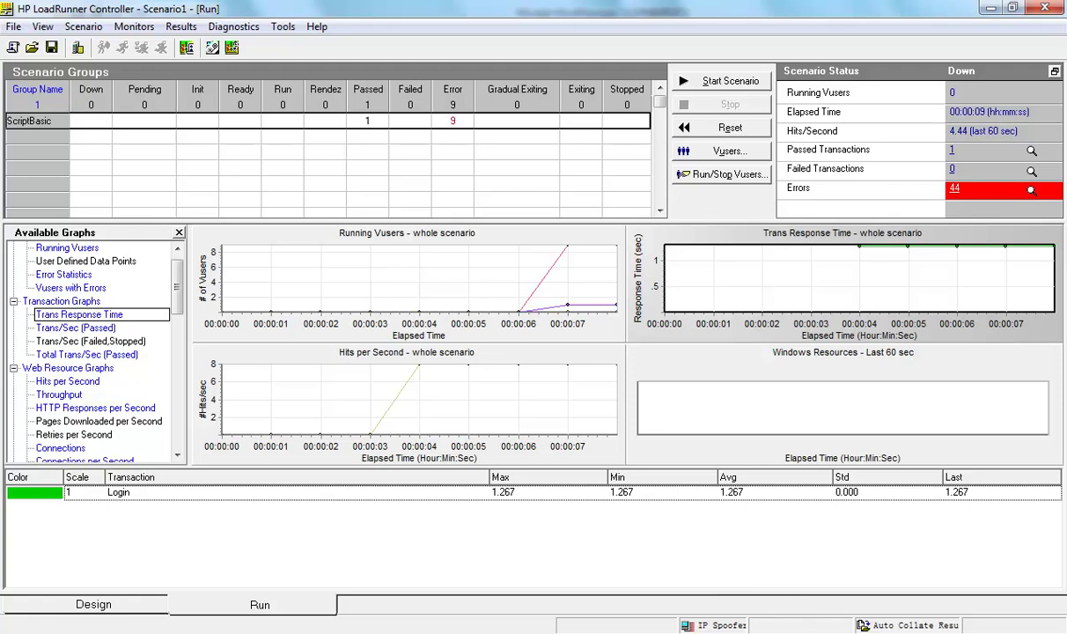
# - Open Windows Task Manager and examine the computer's networking activity and its CPU and memory performance
pyautogui.rightClick(854, 623)
pyautogui.rightClick(860, 625)
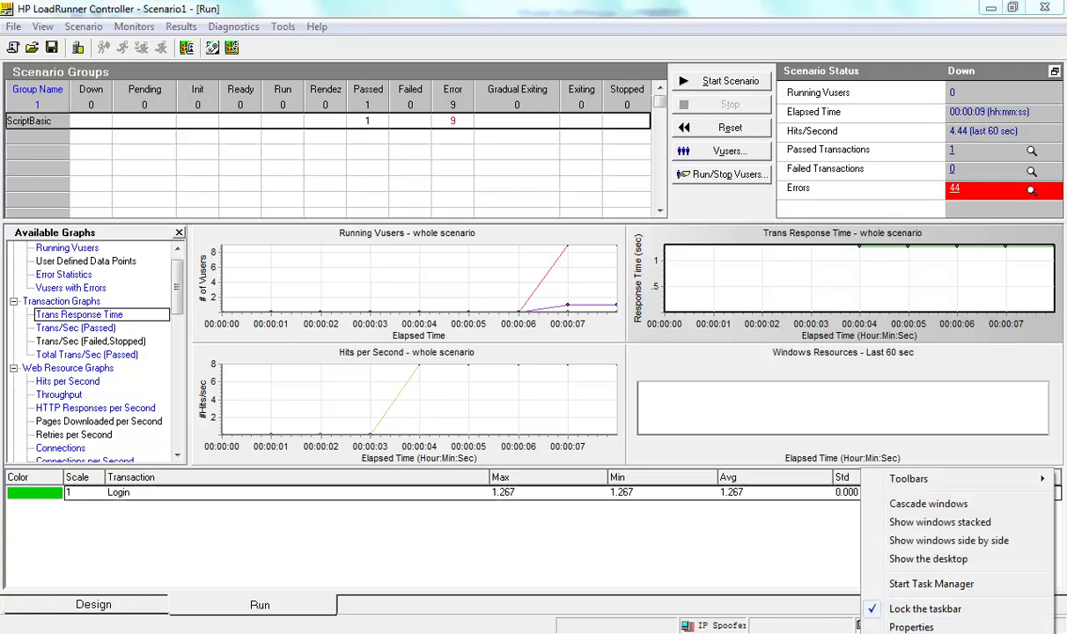
pyautogui.click(931, 583)
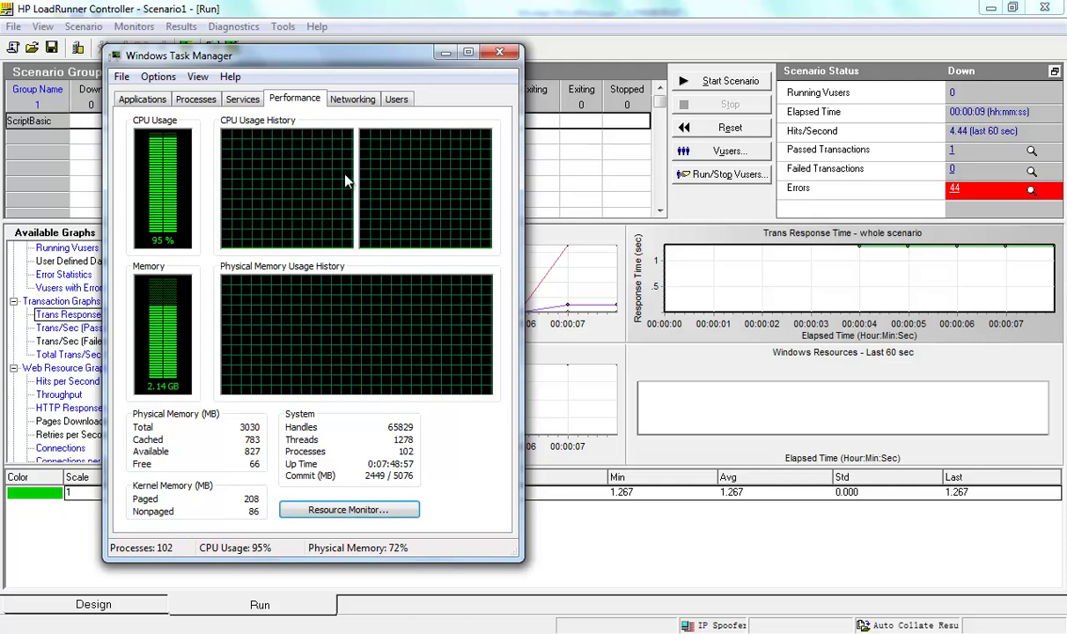
pyautogui.click(335, 102)
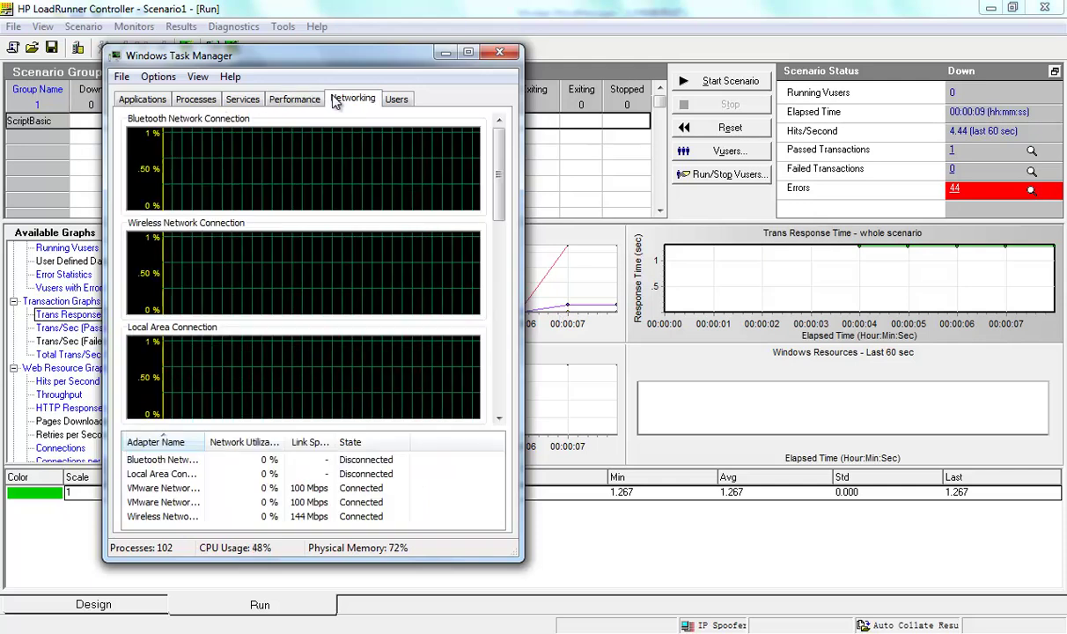
pyautogui.click(299, 99)
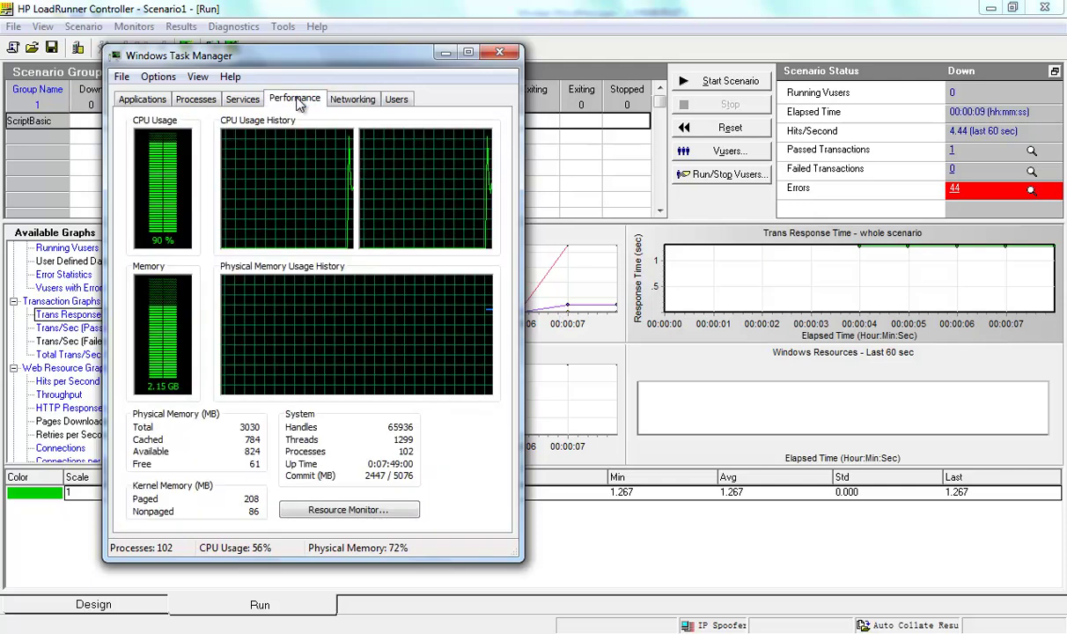
# - Review the running services and the processes' memory use in Task Manager, and return to its CPU and memory performance view
pyautogui.click(243, 100)
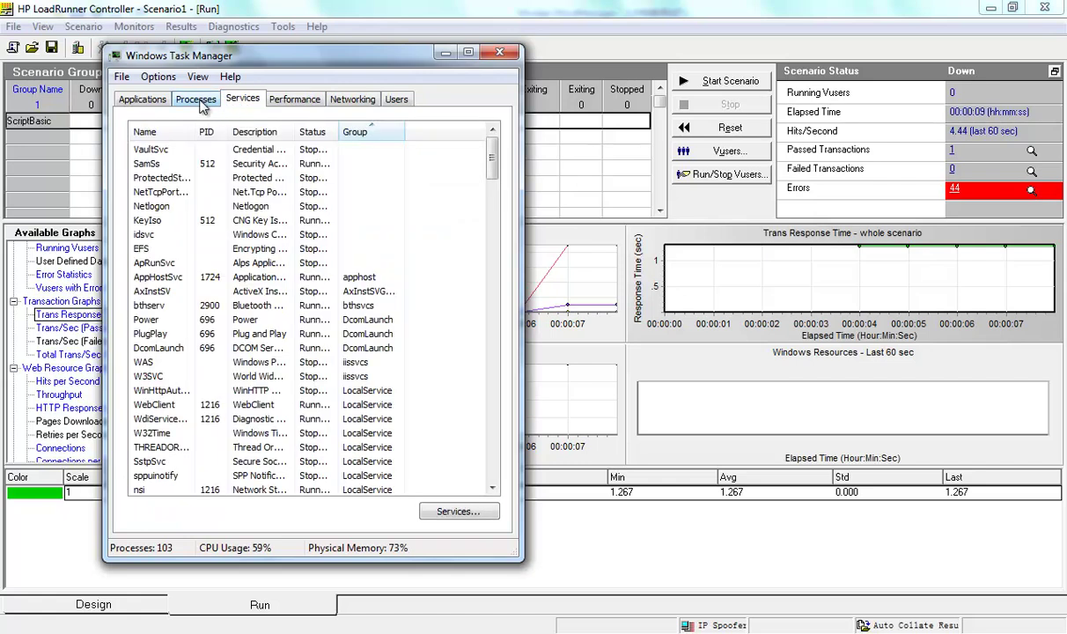
pyautogui.click(198, 100)
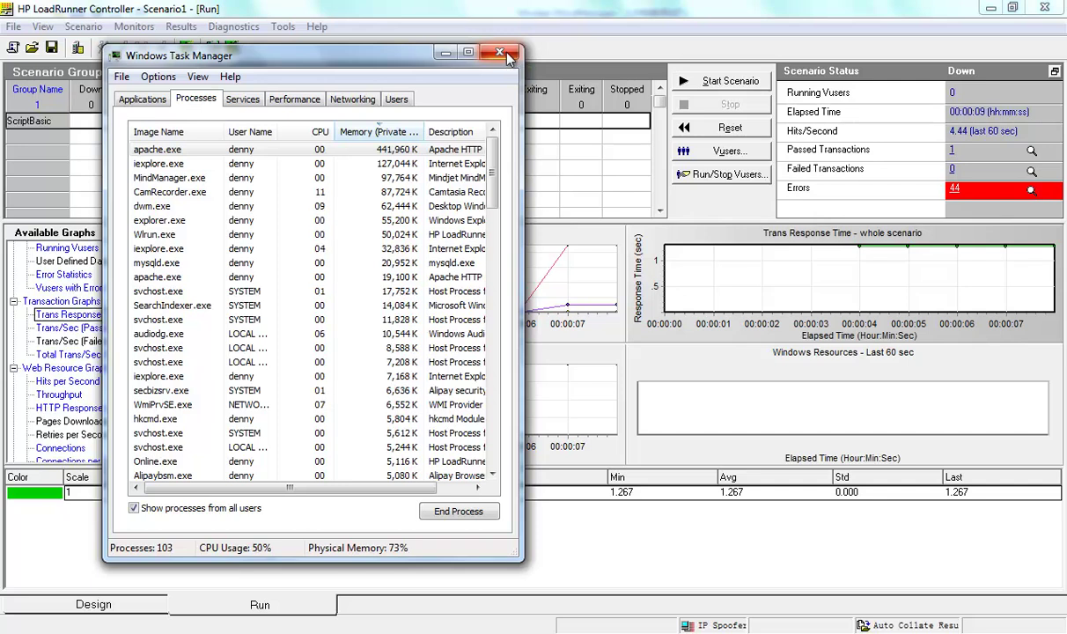
pyautogui.click(300, 100)
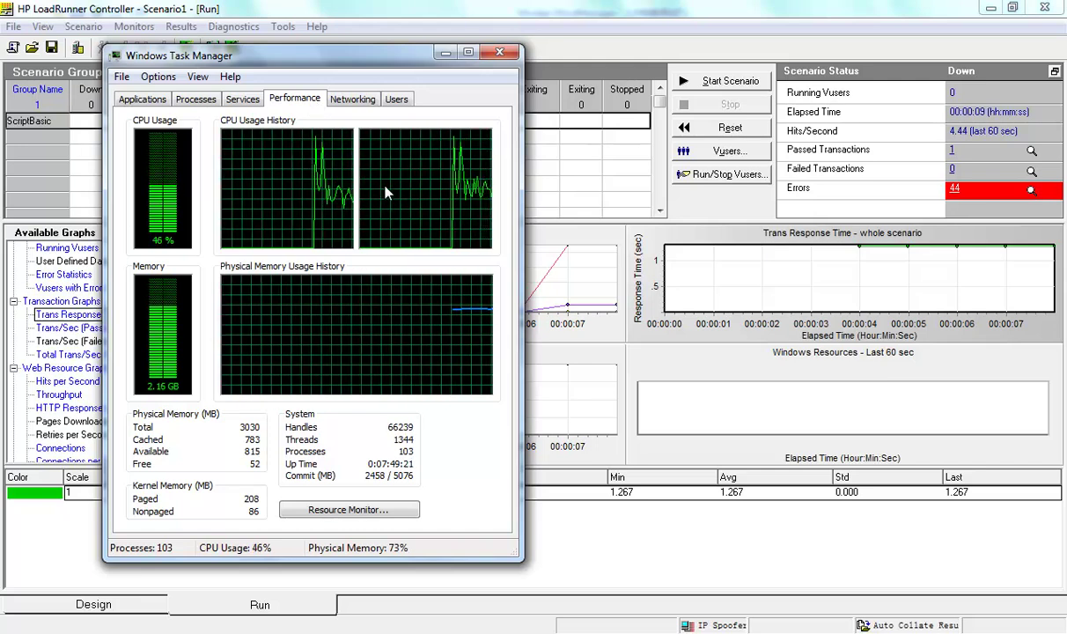
# - Open Resource Monitor, examine its CPU, disk, network and memory overview, and close it
pyautogui.click(345, 511)
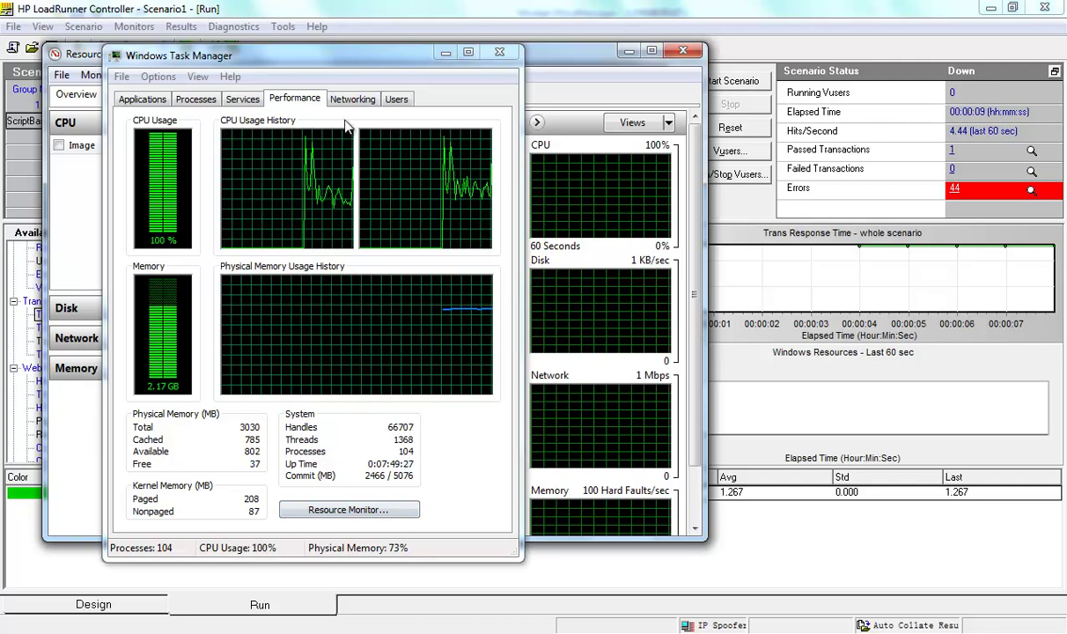
pyautogui.click(531, 54)
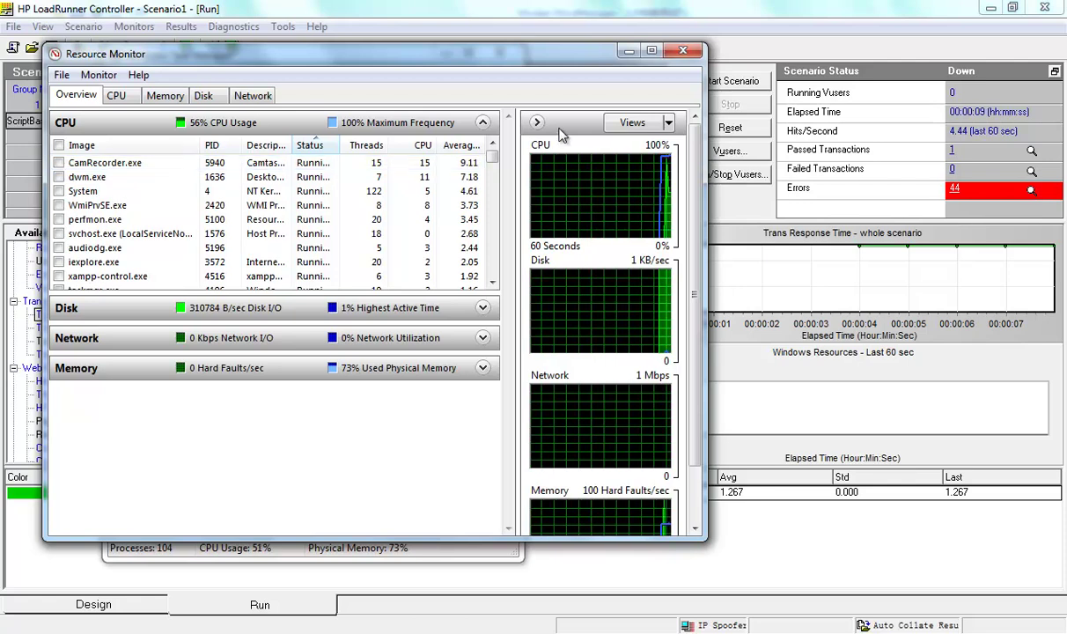
pyautogui.click(684, 53)
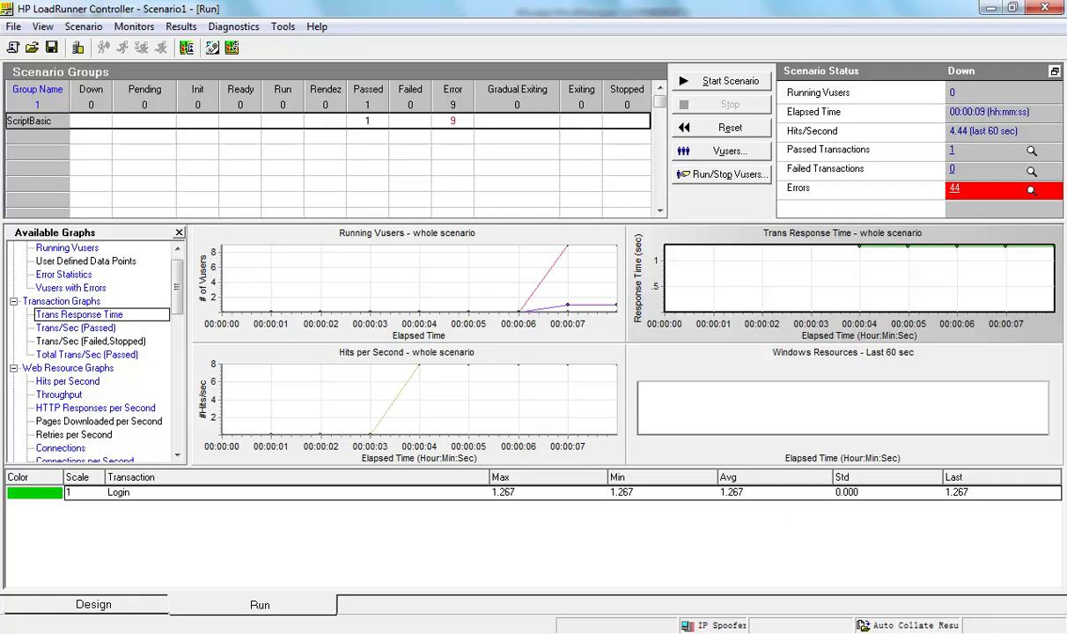
# - Open Performance Monitor from the Windows Administrative Tools and move its window clear of the folder list
pyautogui.press('super')
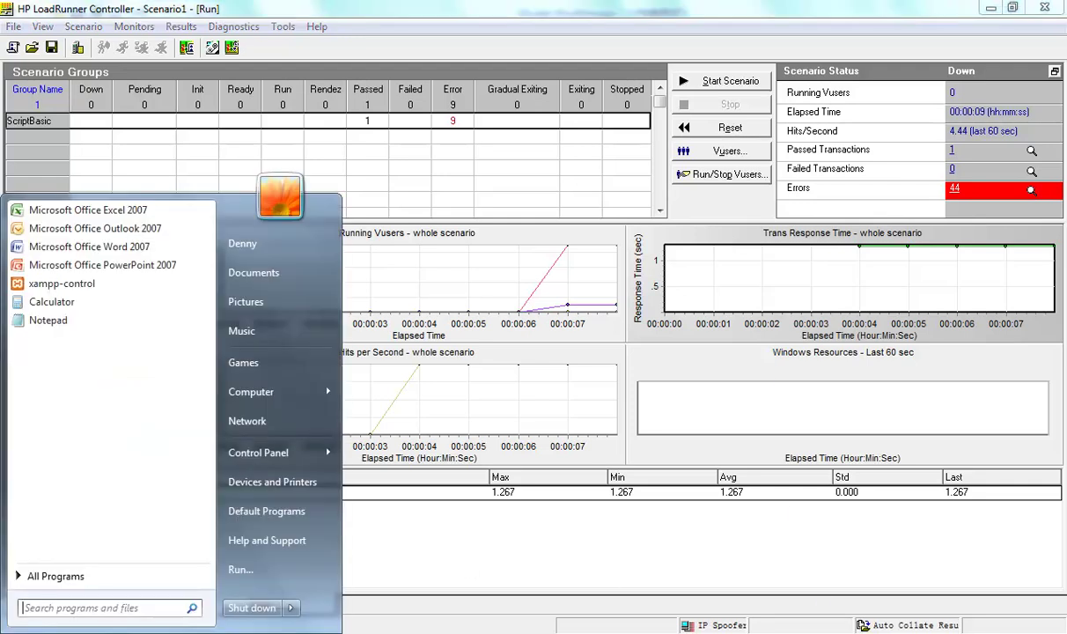
pyautogui.click(290, 454)
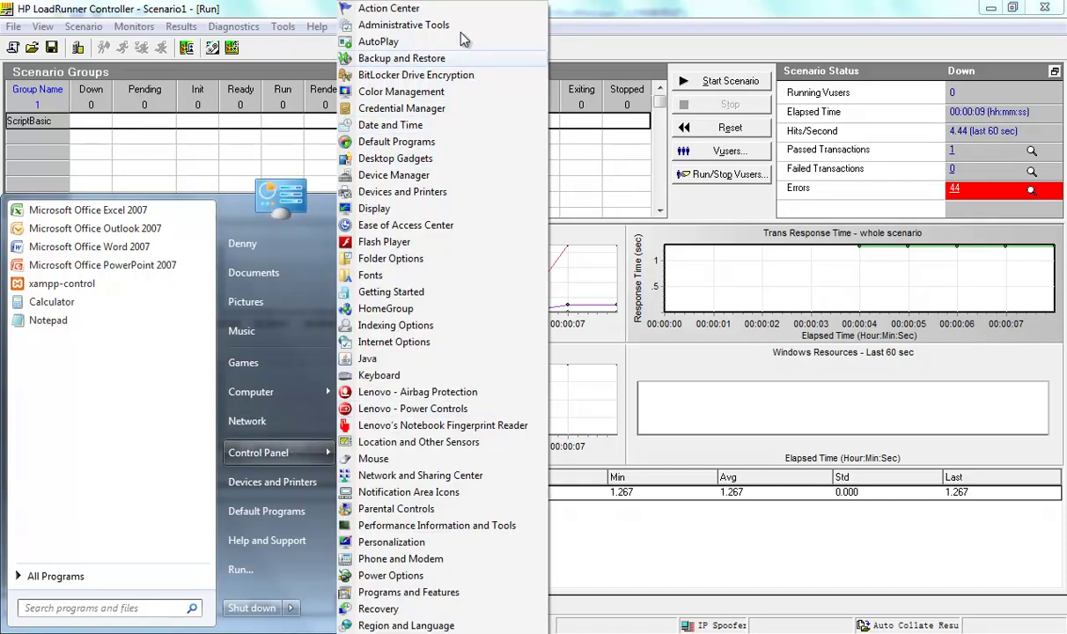
pyautogui.click(433, 24)
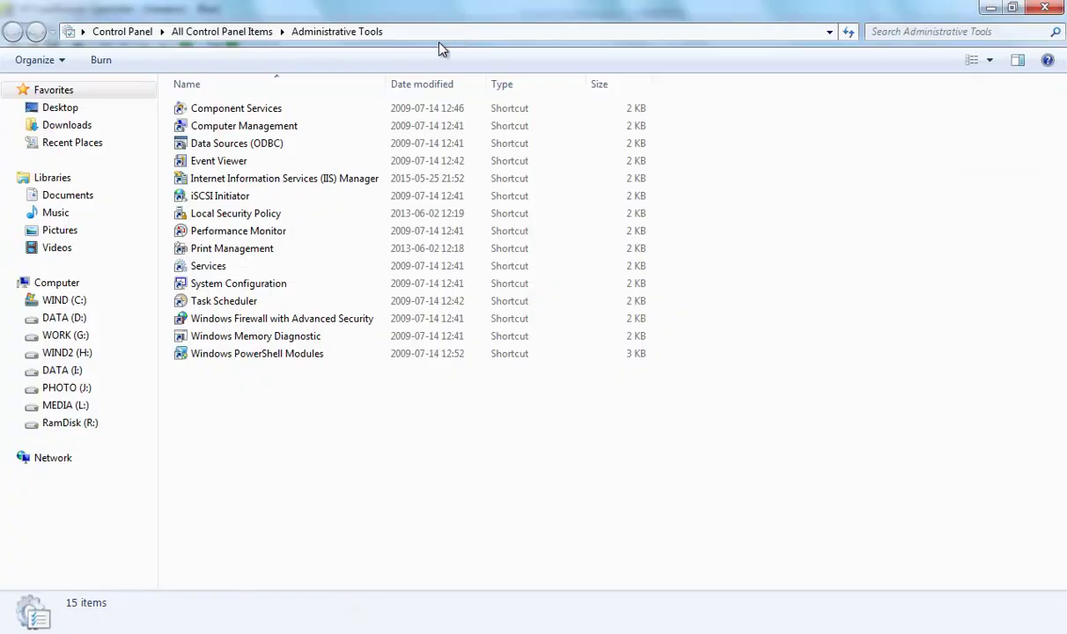
pyautogui.click(232, 234)
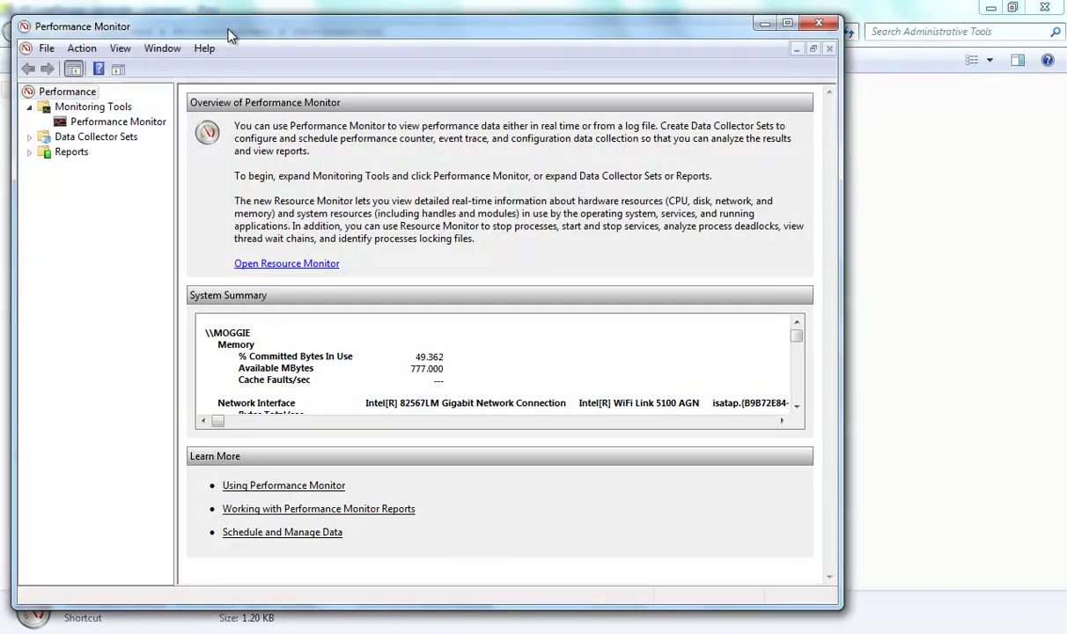
pyautogui.moveTo(228, 31); pyautogui.dragTo(357, 26)
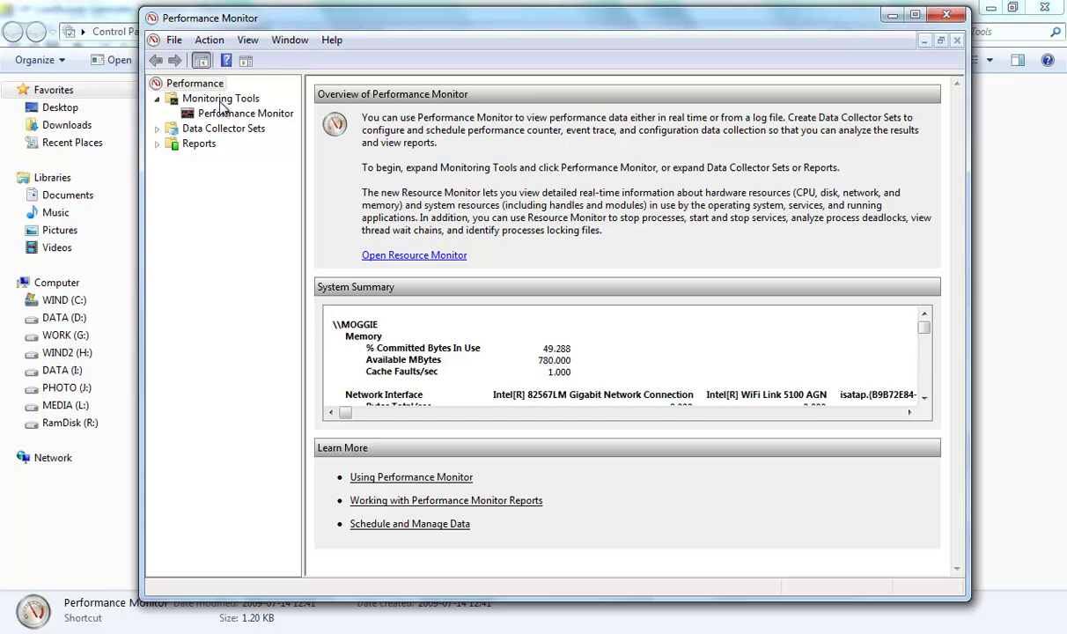
# - Look through the Monitoring Tools options, the Reports and the Data Collector Sets, and open the User Defined collector sets
pyautogui.rightClick(223, 102)
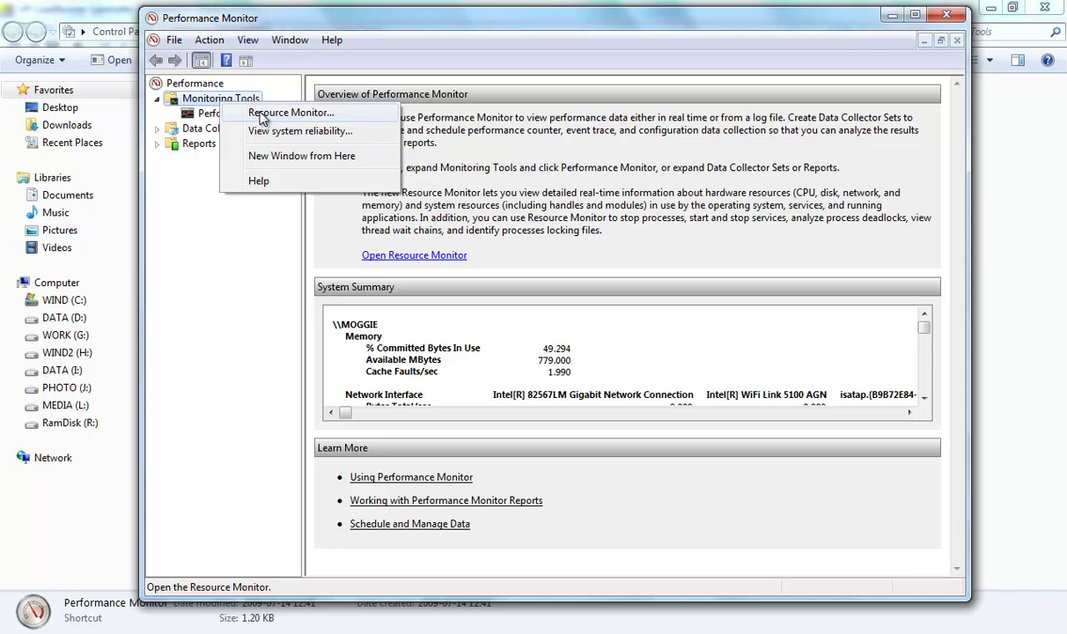
pyautogui.click(185, 143)
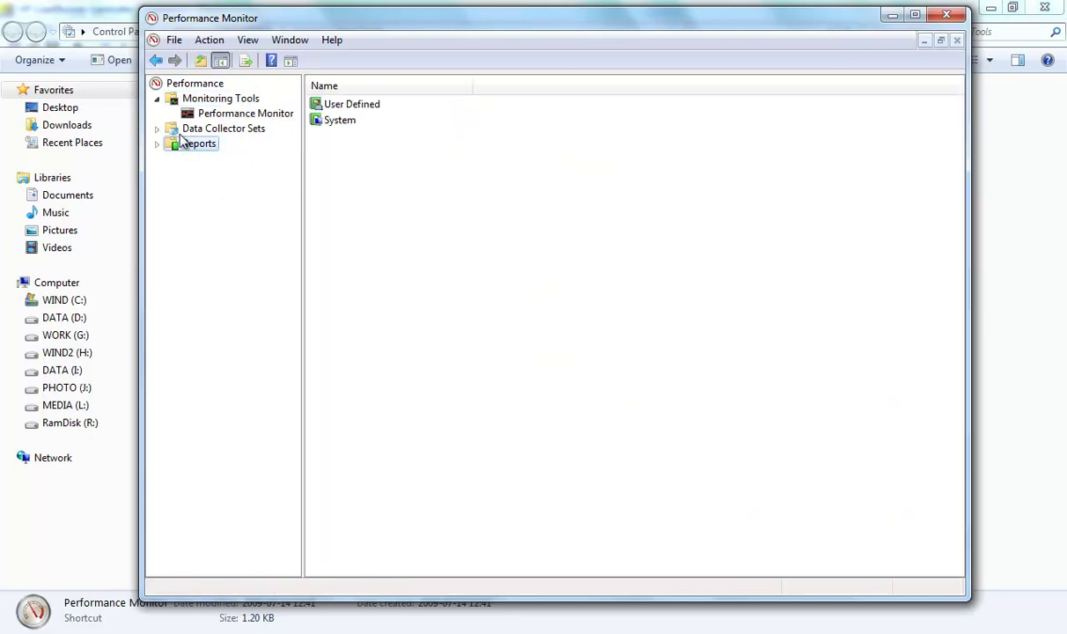
pyautogui.click(179, 131)
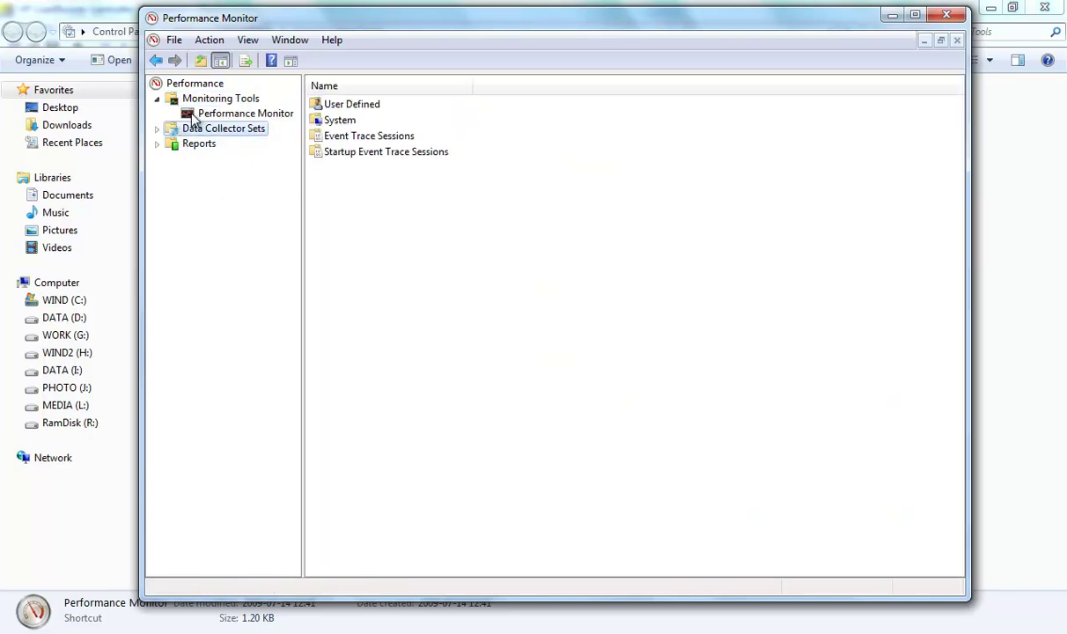
pyautogui.rightClick(209, 101)
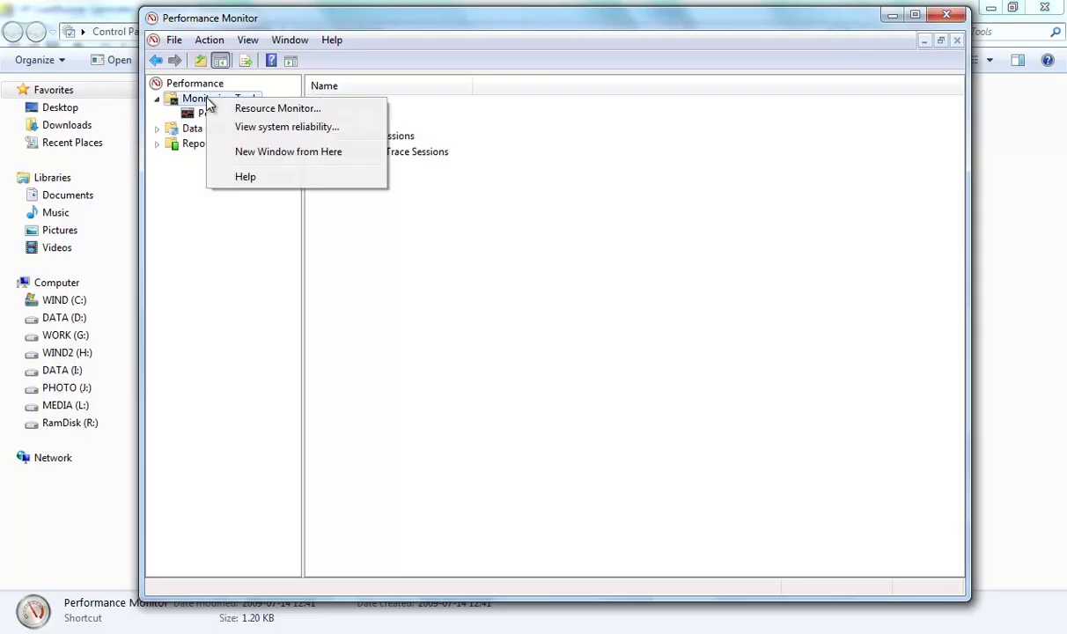
pyautogui.click(172, 206)
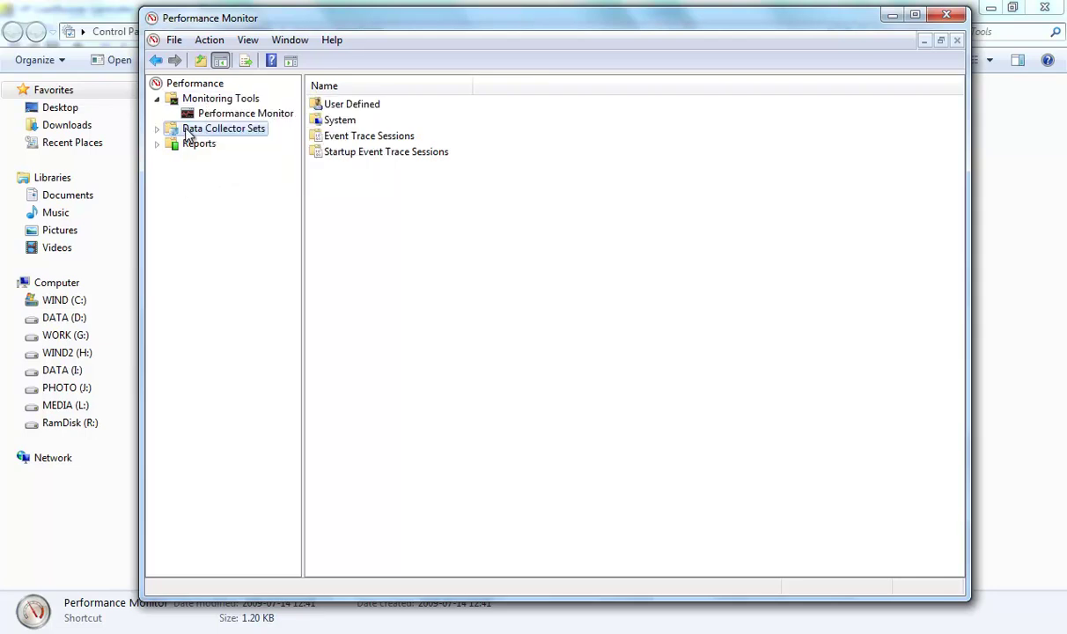
pyautogui.click(255, 115)
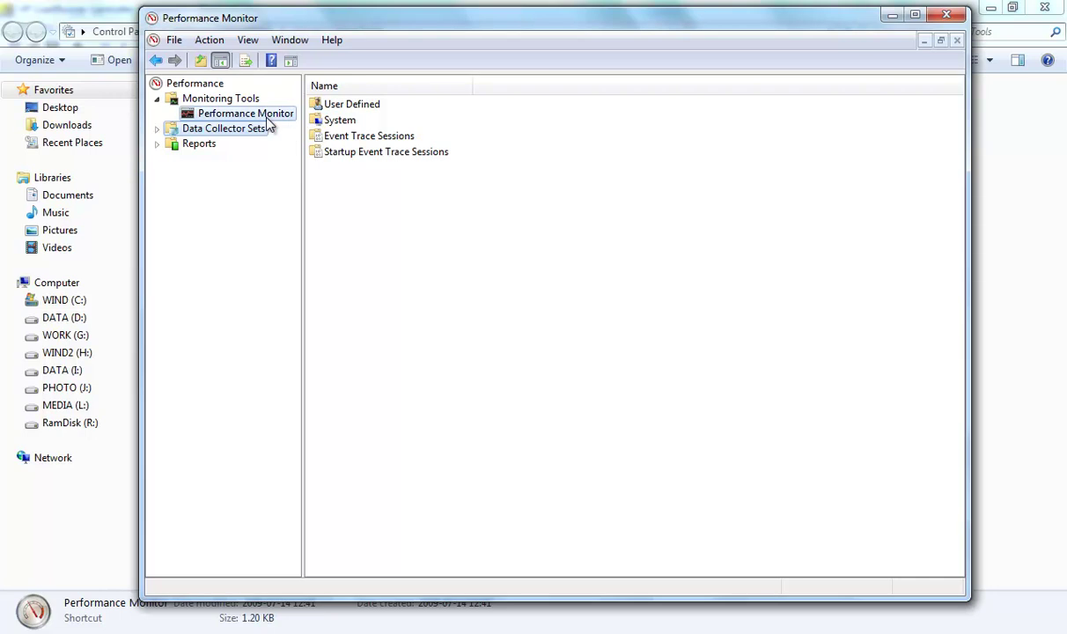
pyautogui.click(182, 131)
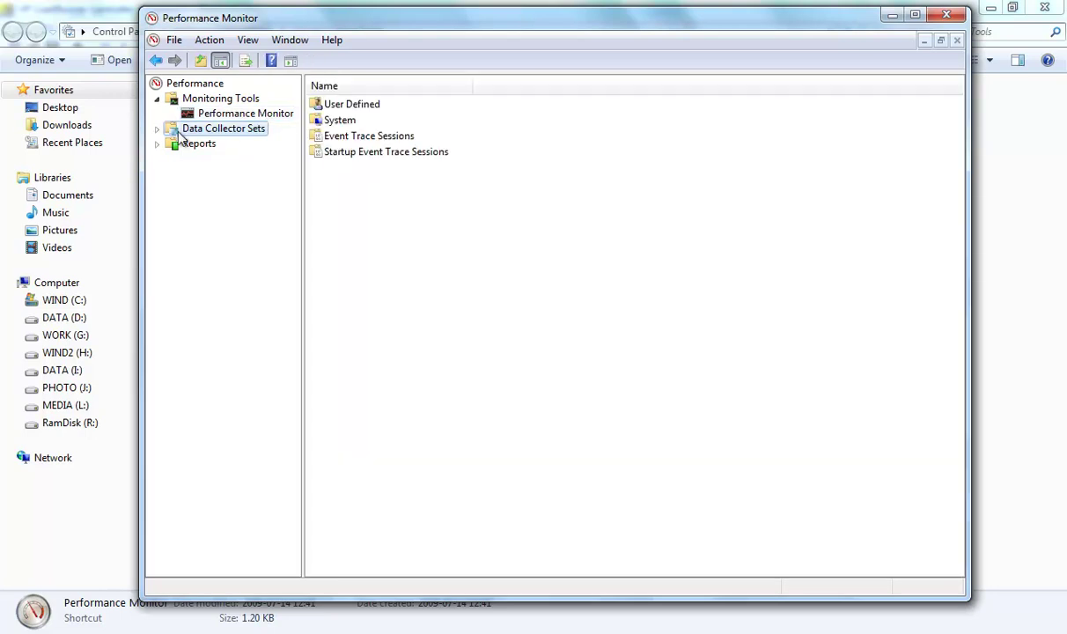
pyautogui.click(157, 129)
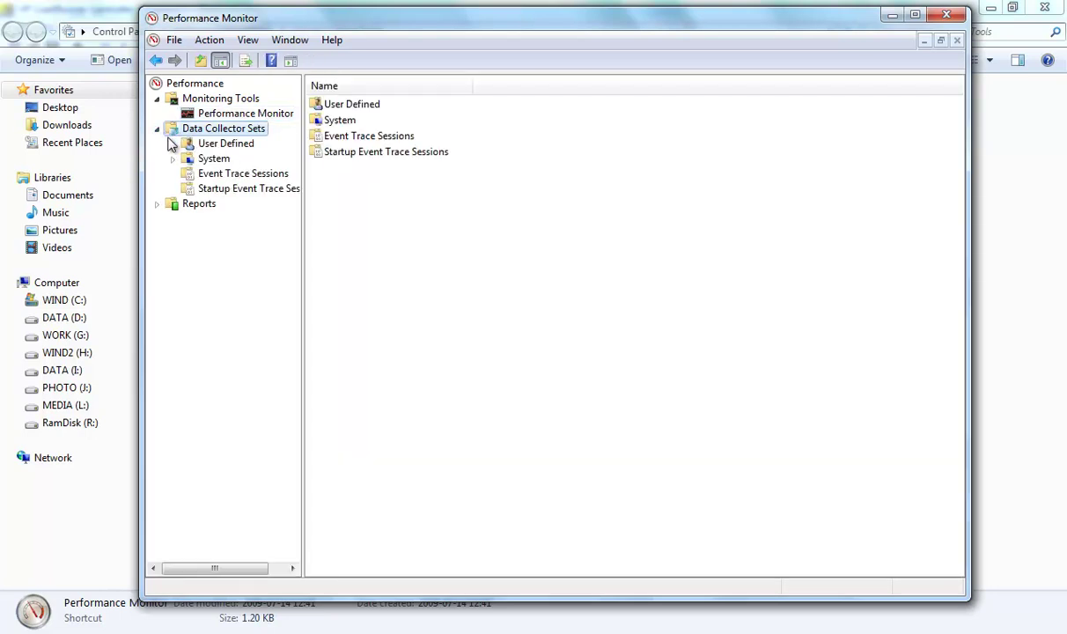
pyautogui.click(193, 144)
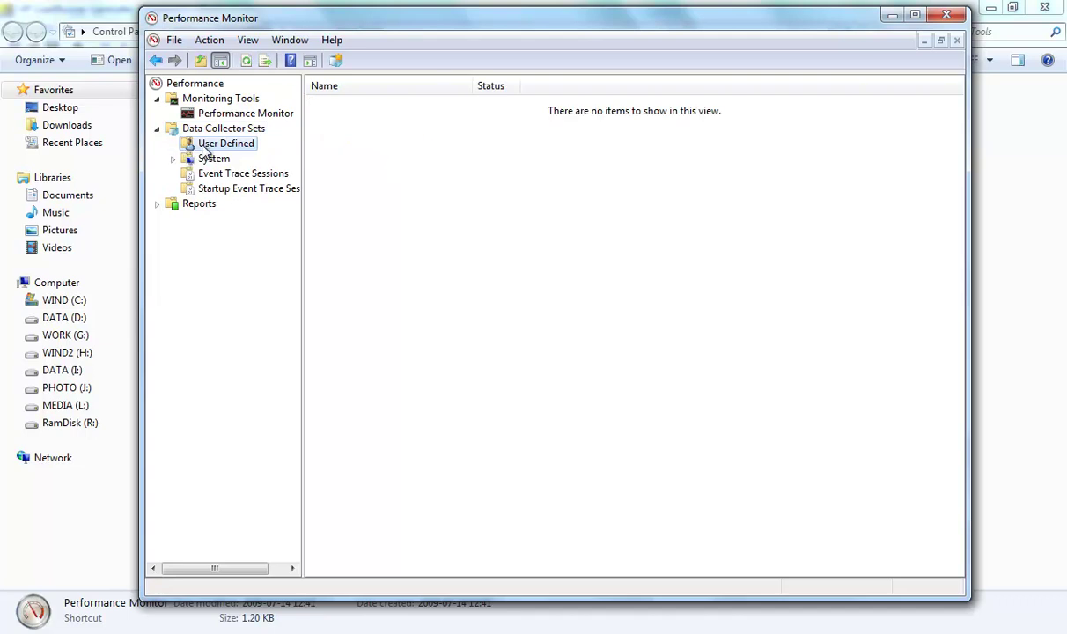
pyautogui.rightClick(208, 145)
pyautogui.moveTo(273, 157)
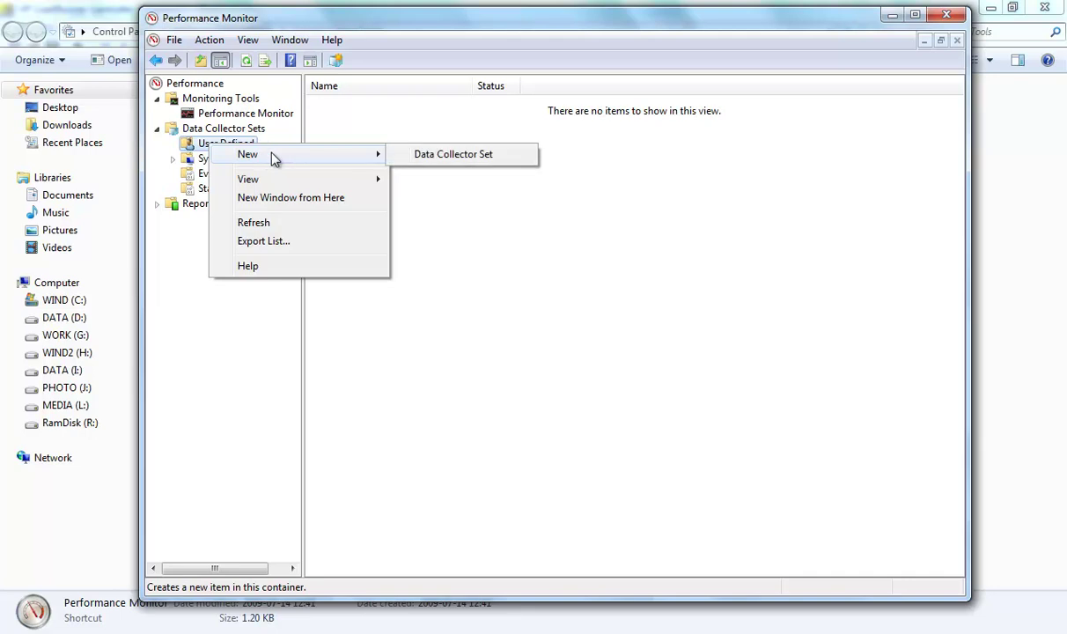
pyautogui.click(444, 159)
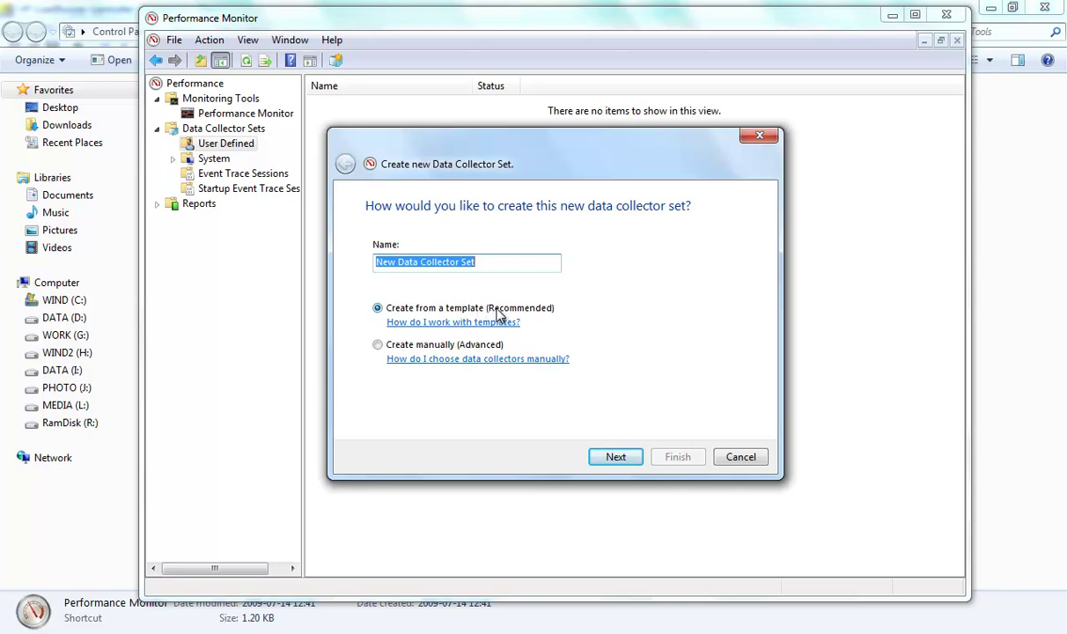
pyautogui.click(412, 346)
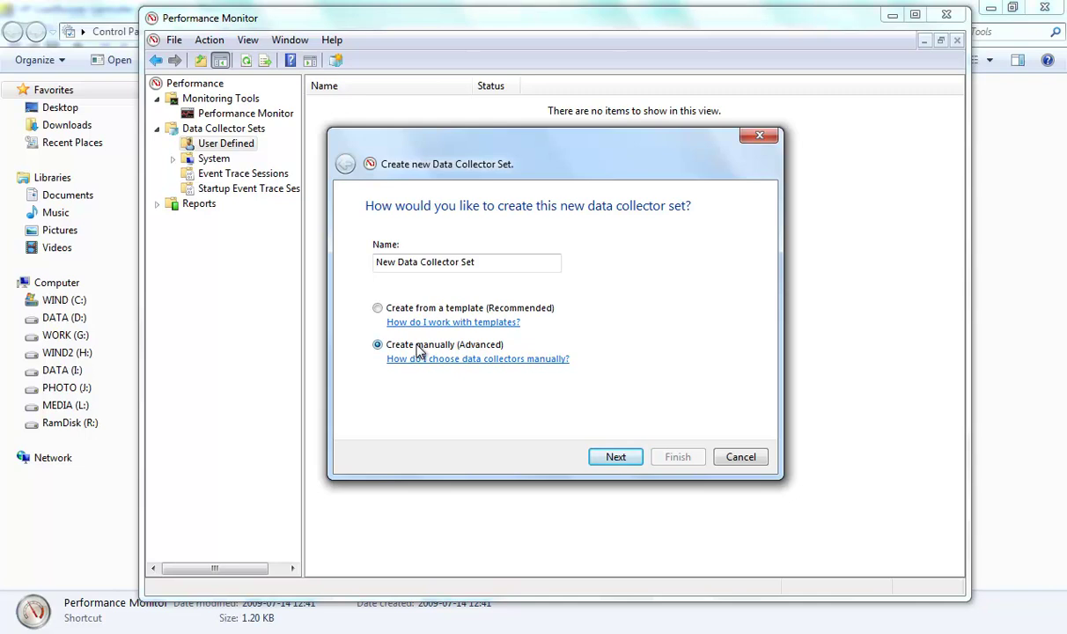
pyautogui.click(474, 309)
pyautogui.click(449, 344)
pyautogui.click(545, 315)
pyautogui.click(615, 455)
pyautogui.press('Up')
pyautogui.press('Down')
pyautogui.press('Up')
pyautogui.press('Up')
pyautogui.press('Down')
pyautogui.press('Down')
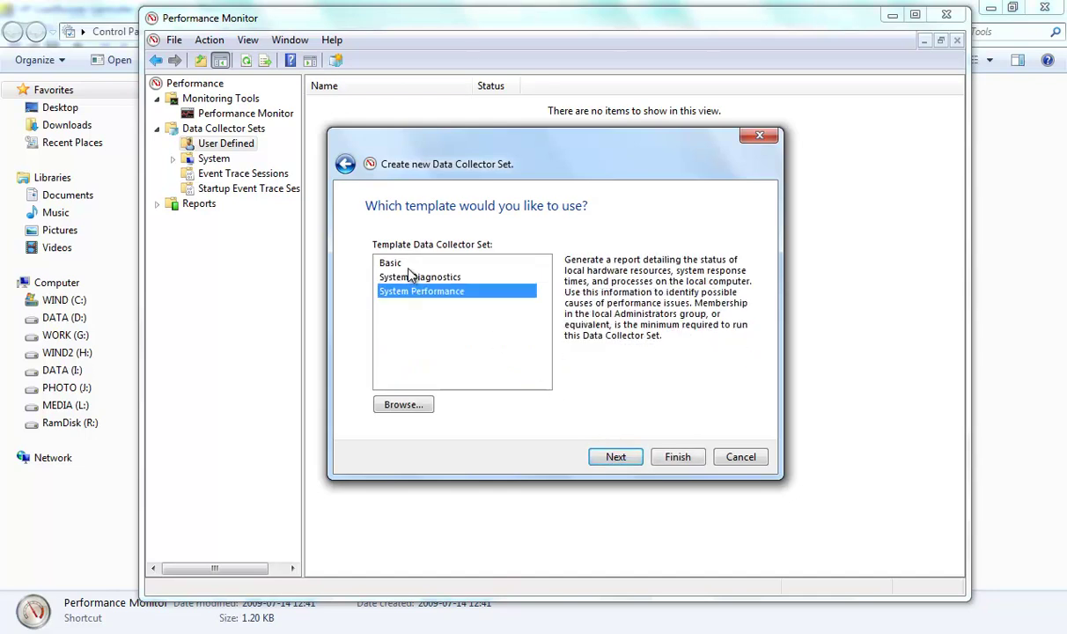
pyautogui.press('Up')
pyautogui.press('Up')
pyautogui.click(615, 457)
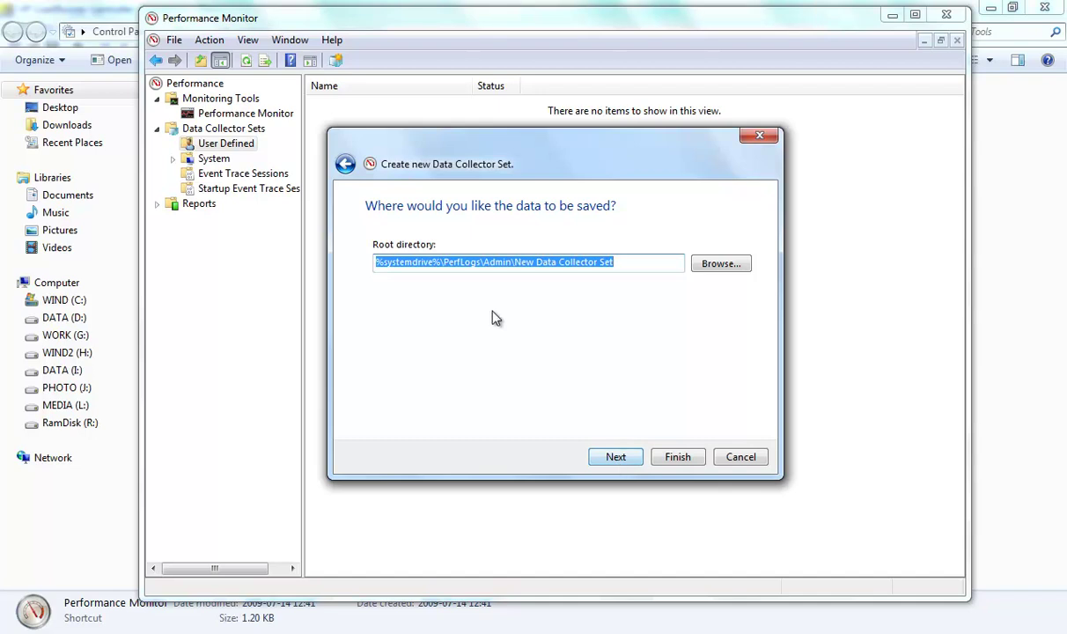
pyautogui.click(715, 456)
# - Start a manually created user-defined data collector set whose data logs include performance counters and event trace data
pyautogui.rightClick(231, 144)
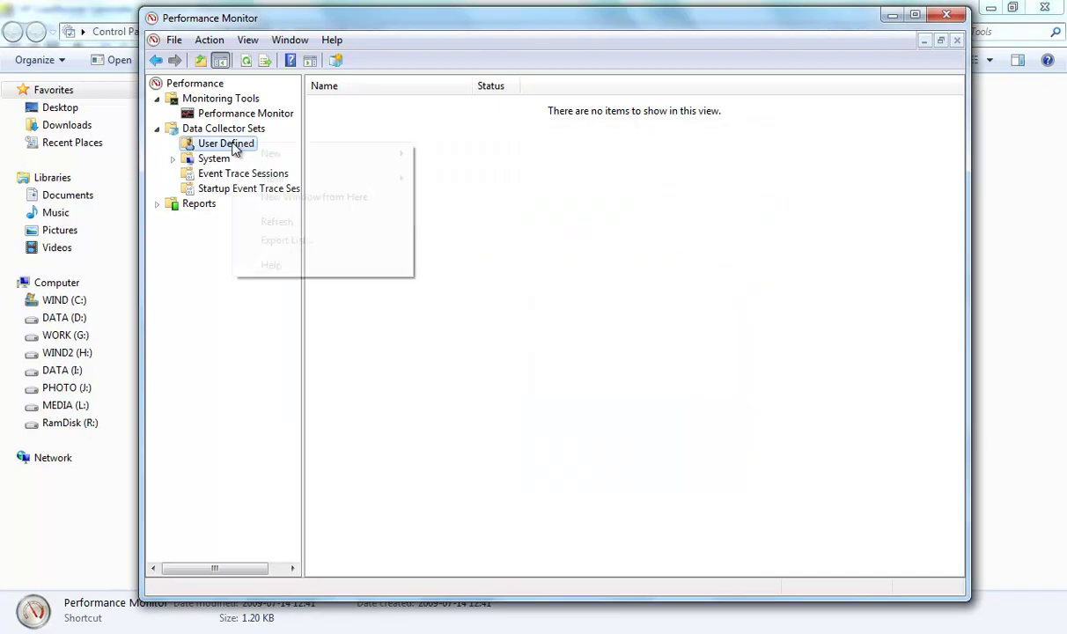
pyautogui.moveTo(268, 155)
pyautogui.click(467, 153)
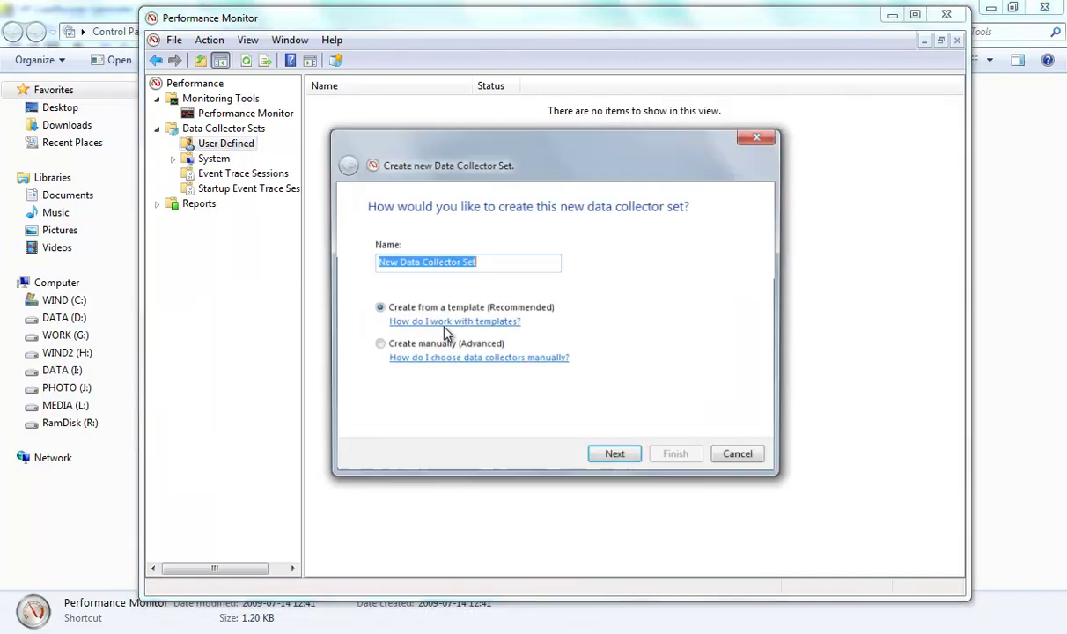
pyautogui.click(385, 347)
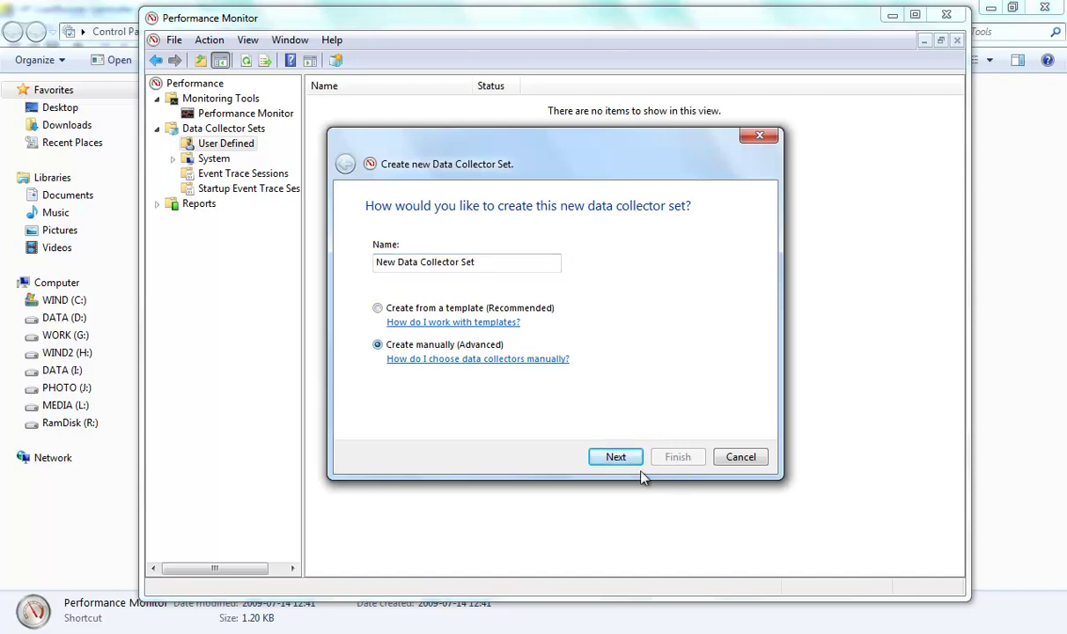
pyautogui.click(616, 457)
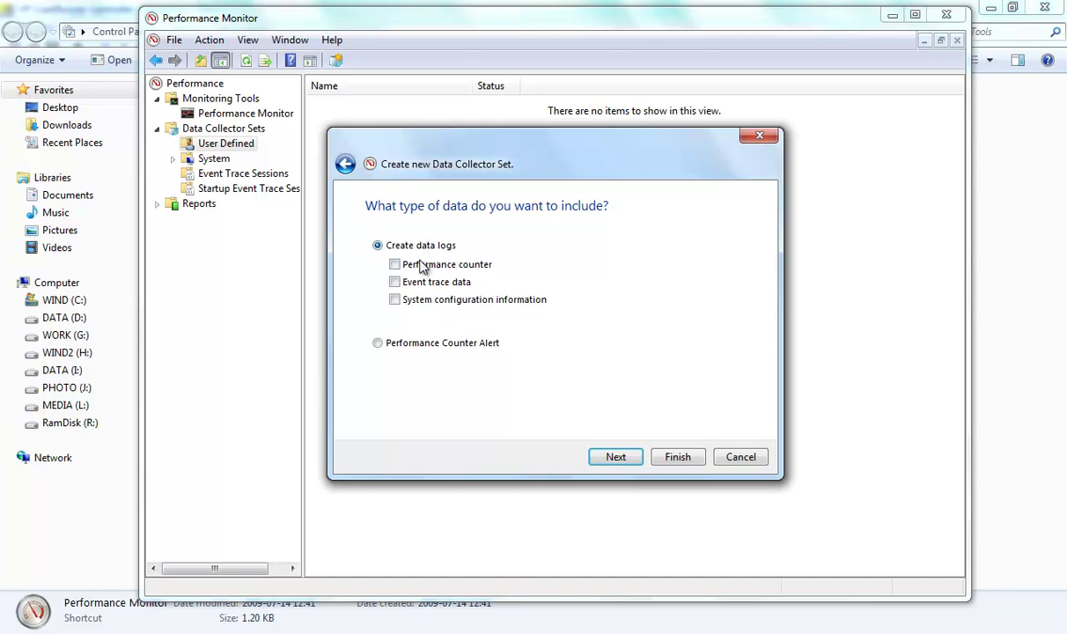
pyautogui.click(392, 264)
pyautogui.click(394, 282)
pyautogui.click(616, 458)
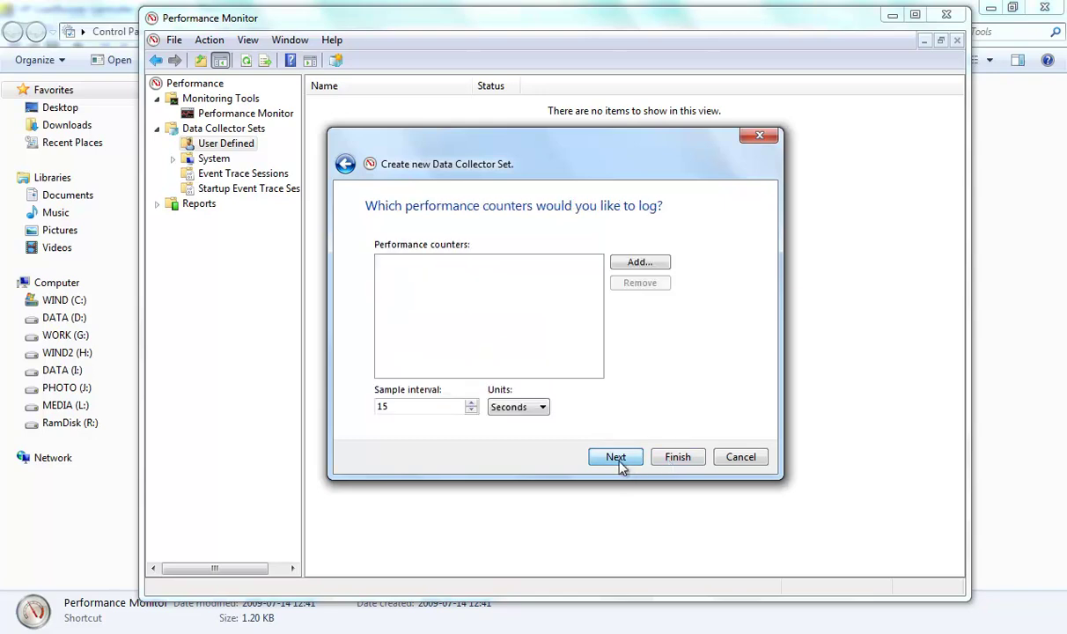
# - Open the counter selection for the data collector set and look through the counters available on the local computer
pyautogui.click(638, 263)
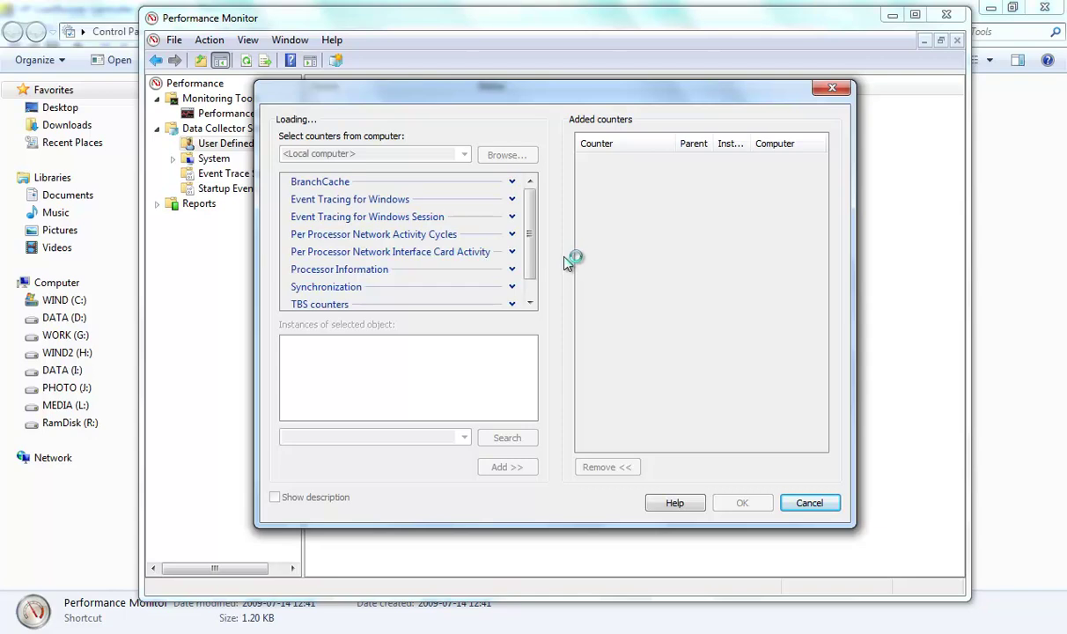
pyautogui.moveTo(531, 204)
pyautogui.mouseDown()
pyautogui.moveTo(531, 231)
pyautogui.moveTo(537, 201)
pyautogui.mouseUp()
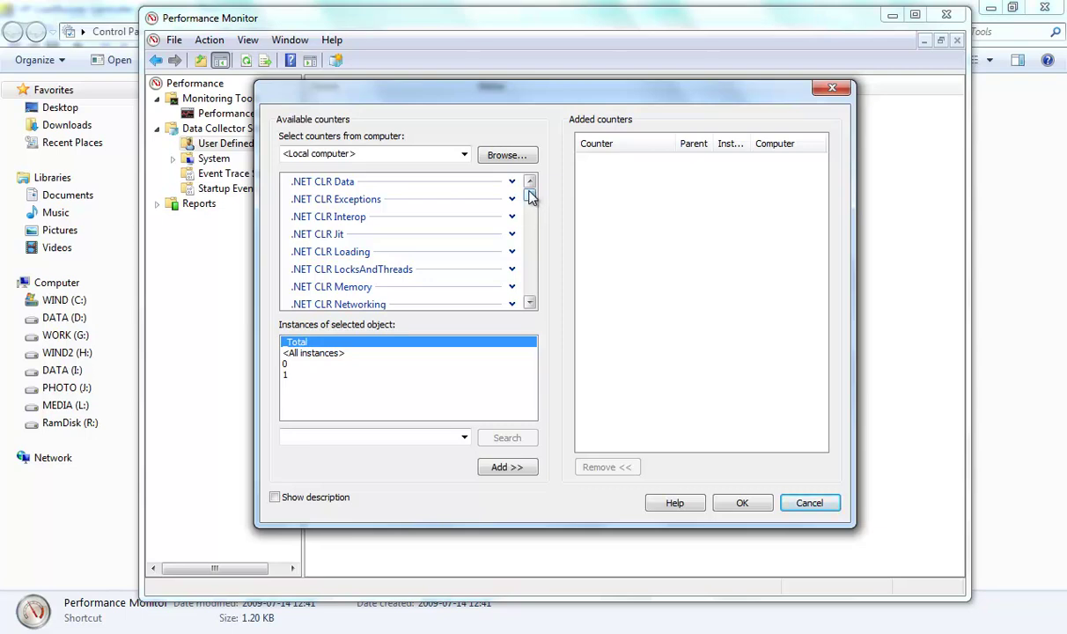
pyautogui.moveTo(531, 199)
pyautogui.mouseDown()
pyautogui.moveTo(530, 296)
pyautogui.moveTo(536, 191)
pyautogui.mouseUp()
pyautogui.moveTo(532, 200); pyautogui.dragTo(535, 244)
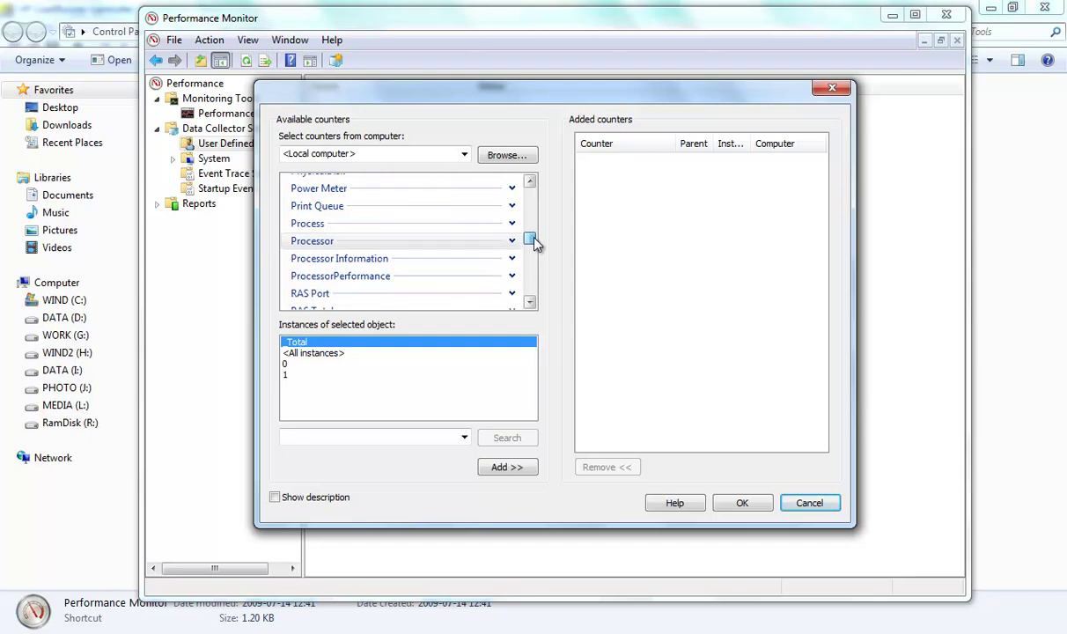
pyautogui.moveTo(536, 243); pyautogui.dragTo(537, 245)
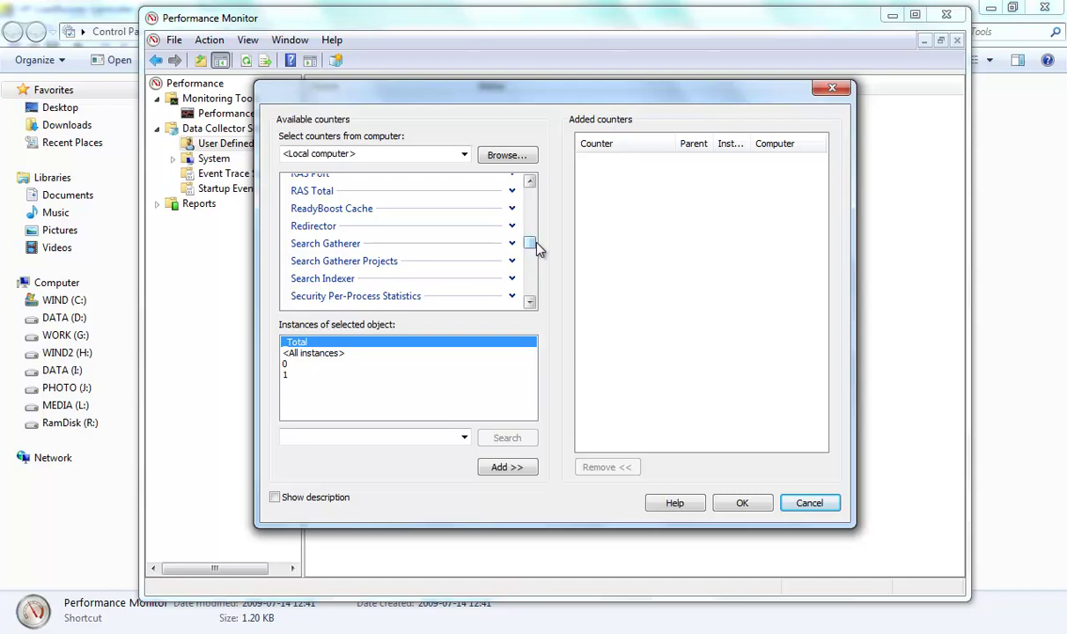
pyautogui.moveTo(535, 246); pyautogui.dragTo(531, 185)
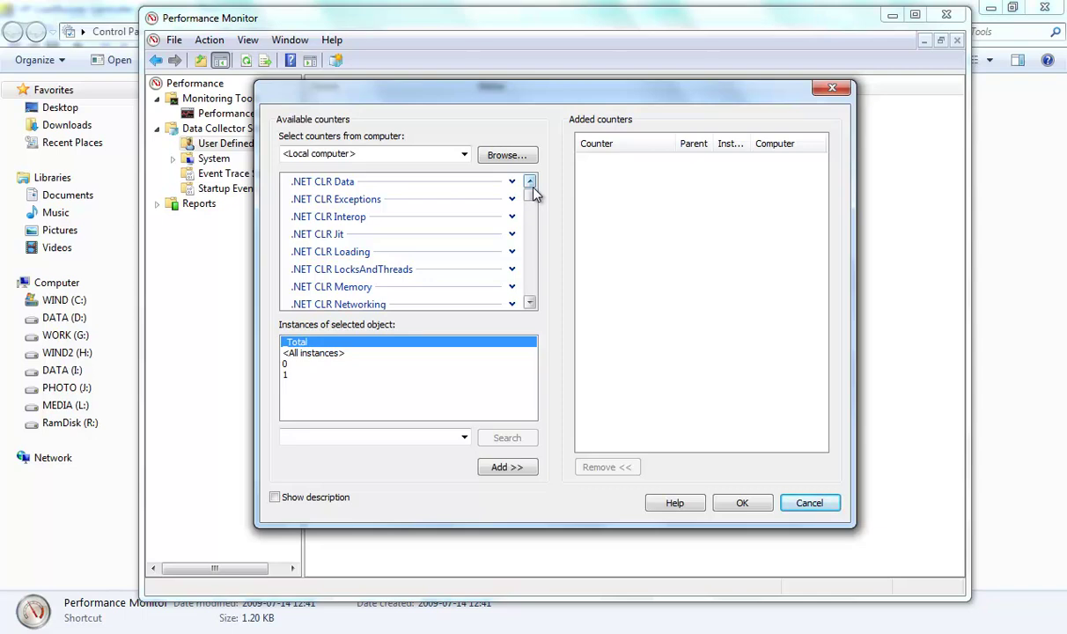
# - Try \\192.168.1.134 as the computer to select counters from, and switch back to the local computer
pyautogui.moveTo(534, 196); pyautogui.dragTo(530, 216)
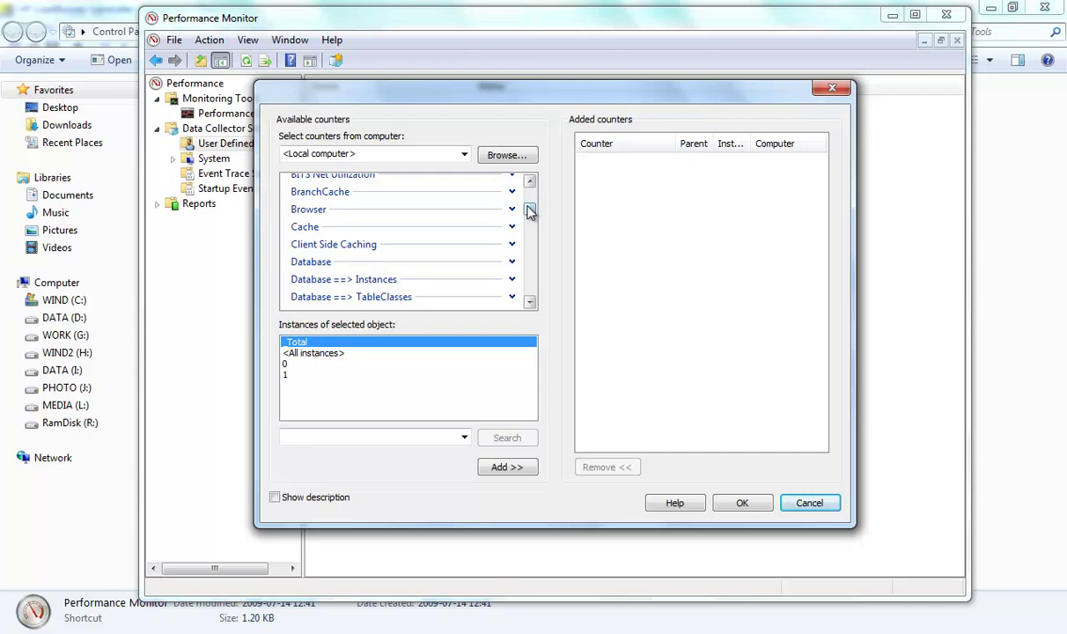
pyautogui.moveTo(530, 212); pyautogui.dragTo(532, 196)
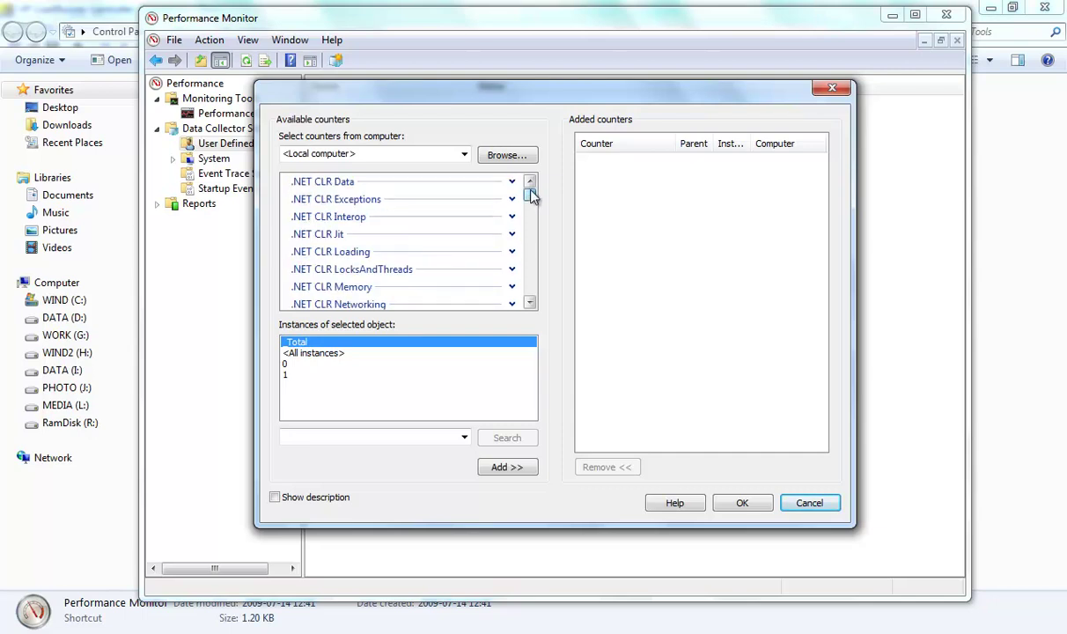
pyautogui.click(387, 155)
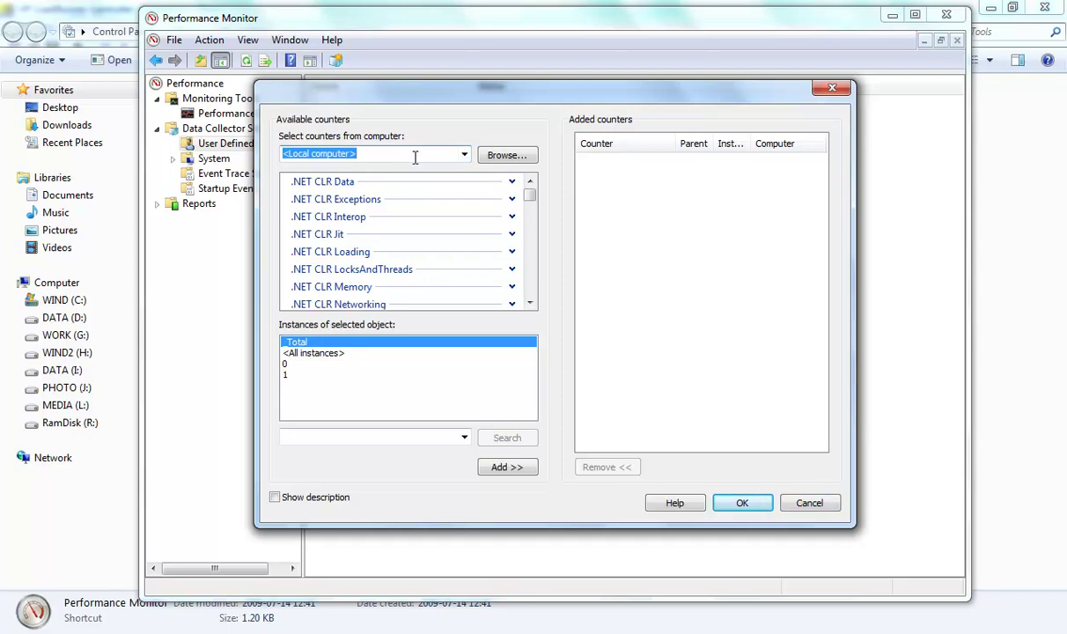
pyautogui.write('\\\\192.168.1.134')
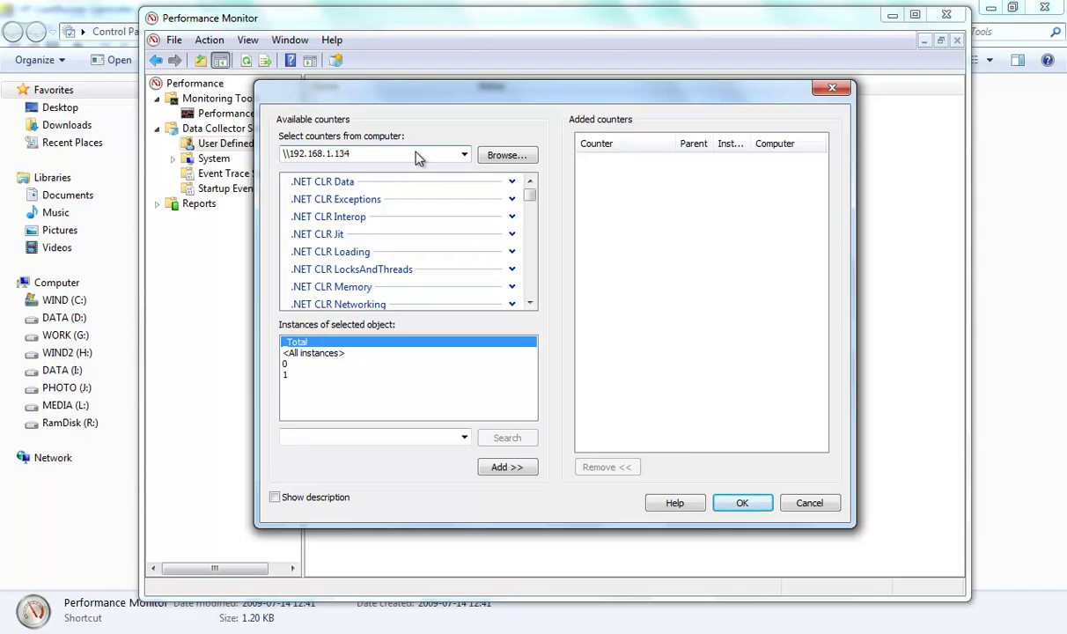
pyautogui.moveTo(361, 153); pyautogui.dragTo(273, 154)
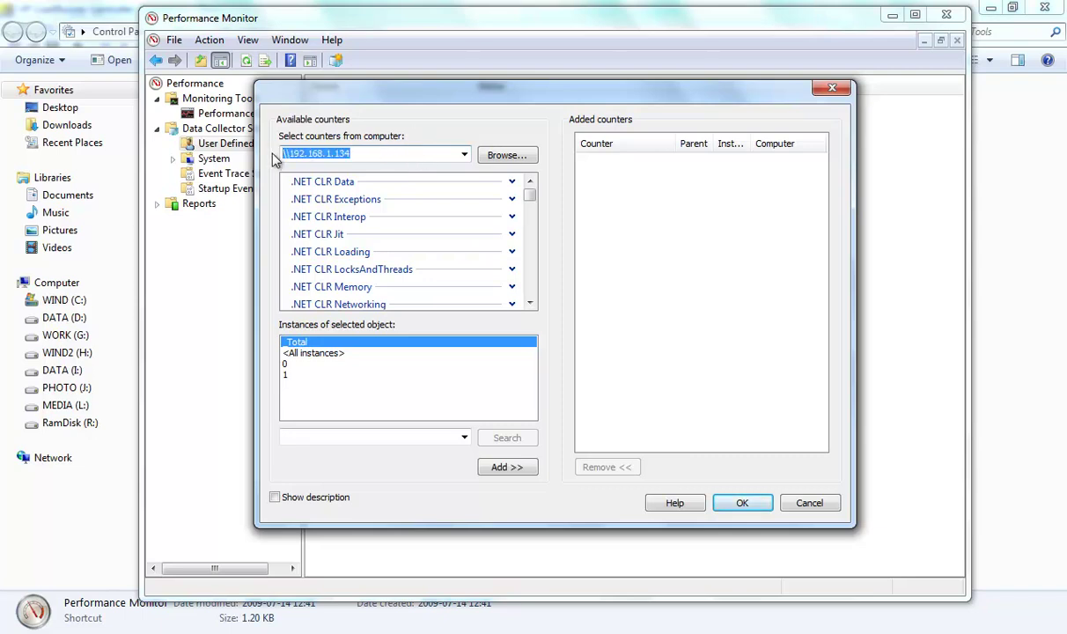
pyautogui.moveTo(363, 153); pyautogui.dragTo(264, 153)
pyautogui.click(359, 157)
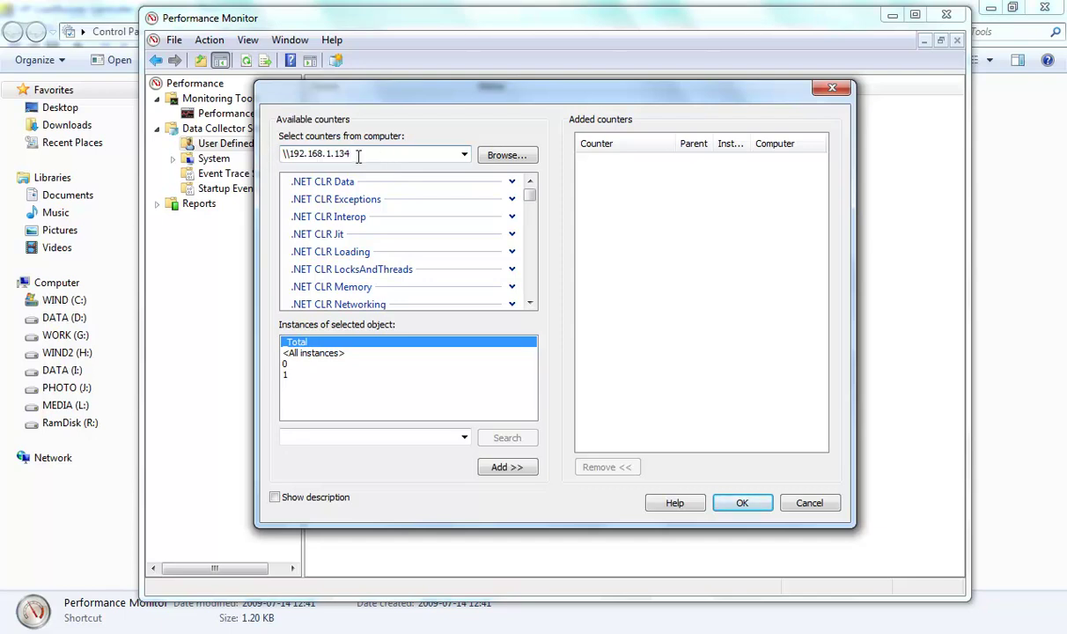
pyautogui.moveTo(358, 156); pyautogui.dragTo(270, 155)
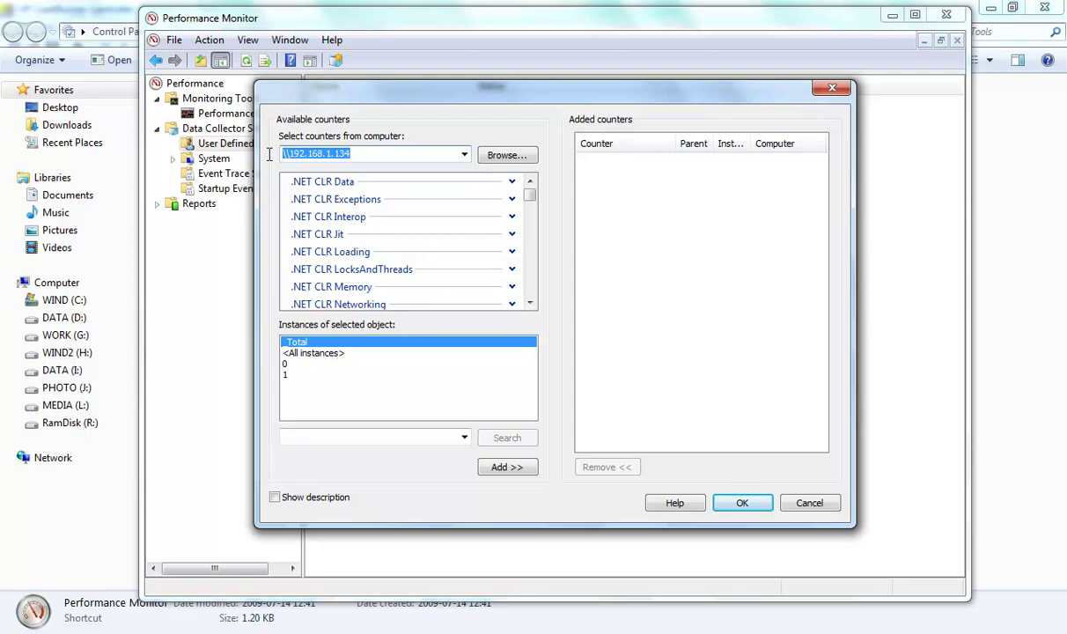
pyautogui.moveTo(369, 156); pyautogui.dragTo(269, 151)
pyautogui.click(370, 157)
pyautogui.moveTo(371, 157); pyautogui.dragTo(277, 151)
pyautogui.click(463, 155)
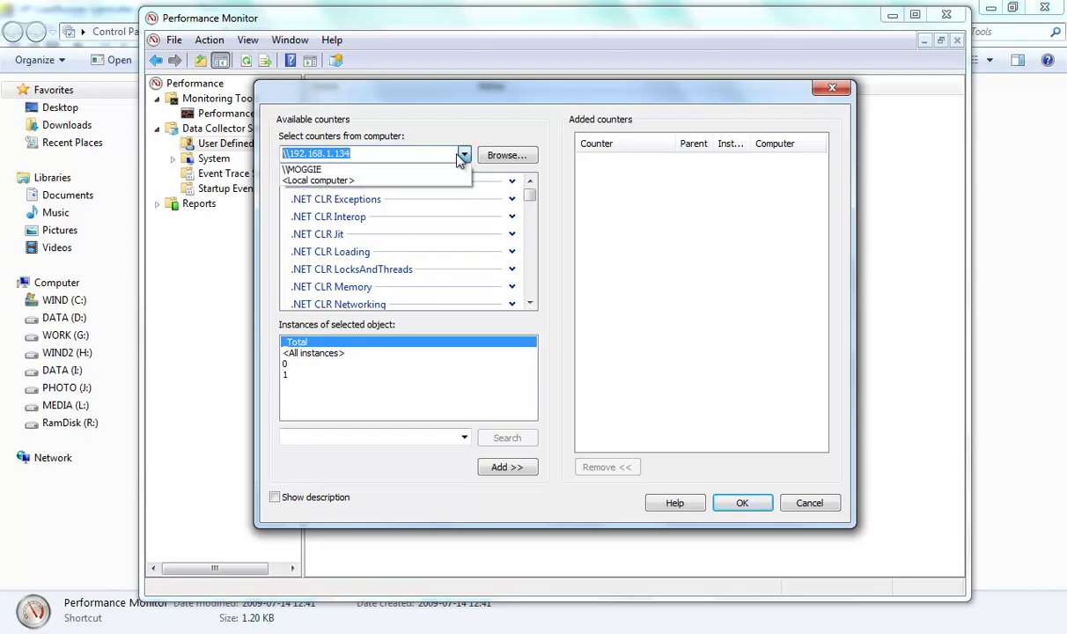
pyautogui.click(356, 182)
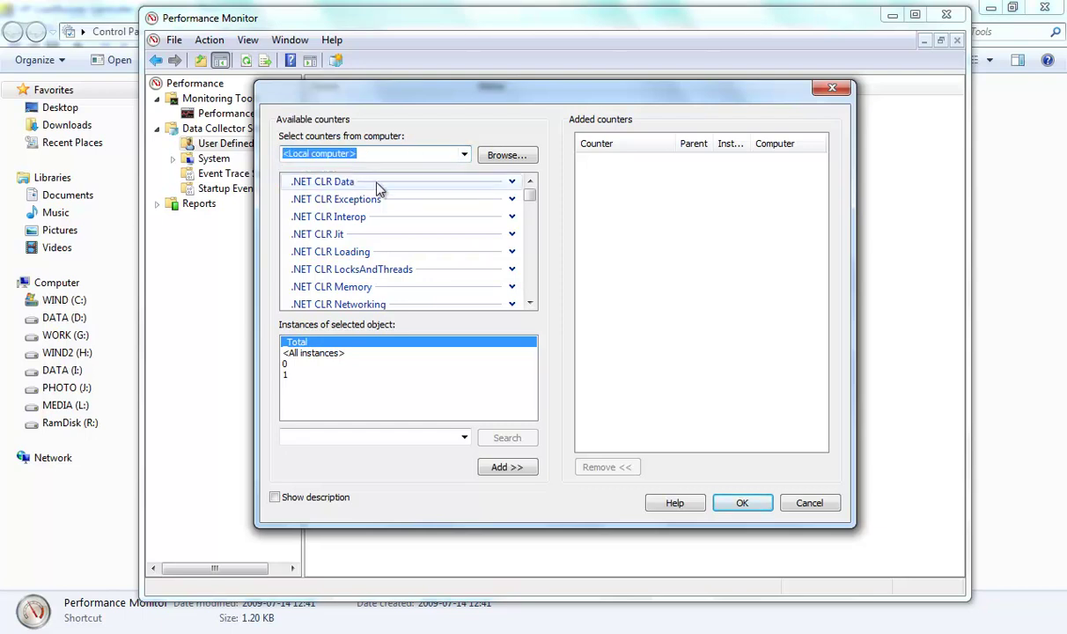
# - Add the LogicalDisk counters % Disk Time, % Idle Time and Avg. Disk Bytes/Read for the _Total instance
pyautogui.moveTo(530, 198)
pyautogui.mouseDown()
pyautogui.moveTo(531, 186)
pyautogui.moveTo(535, 206)
pyautogui.mouseUp()
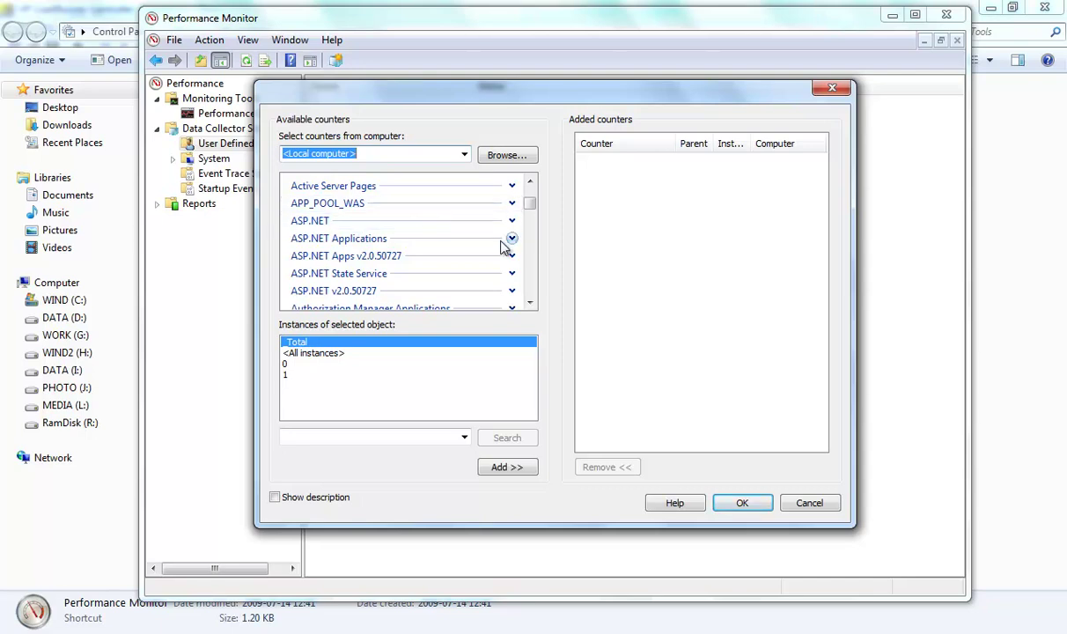
pyautogui.moveTo(534, 207); pyautogui.dragTo(519, 238)
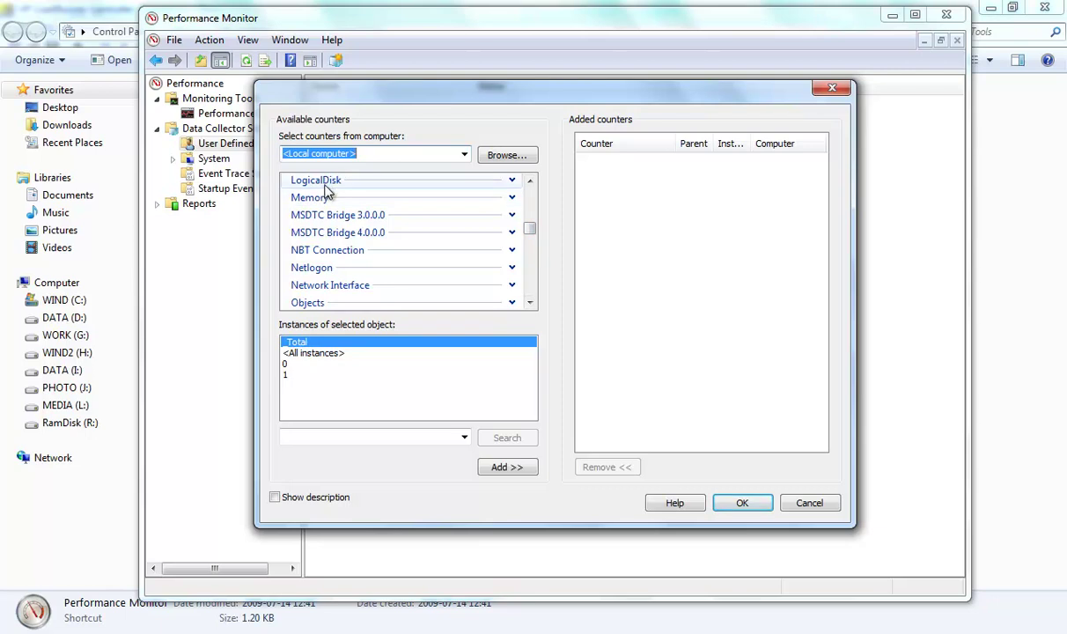
pyautogui.click(512, 179)
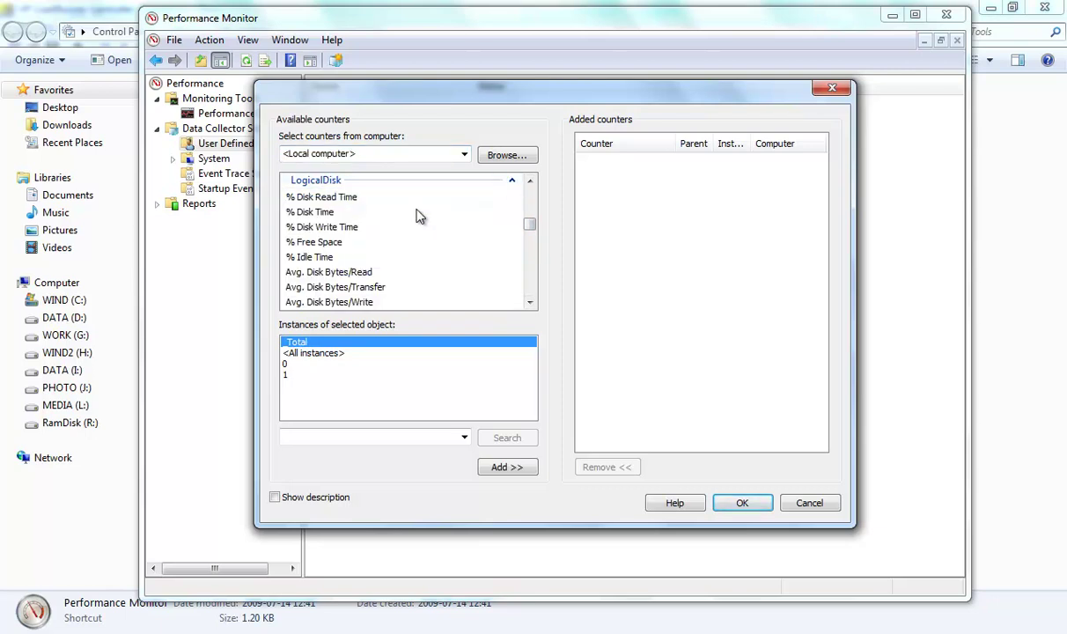
pyautogui.click(312, 211)
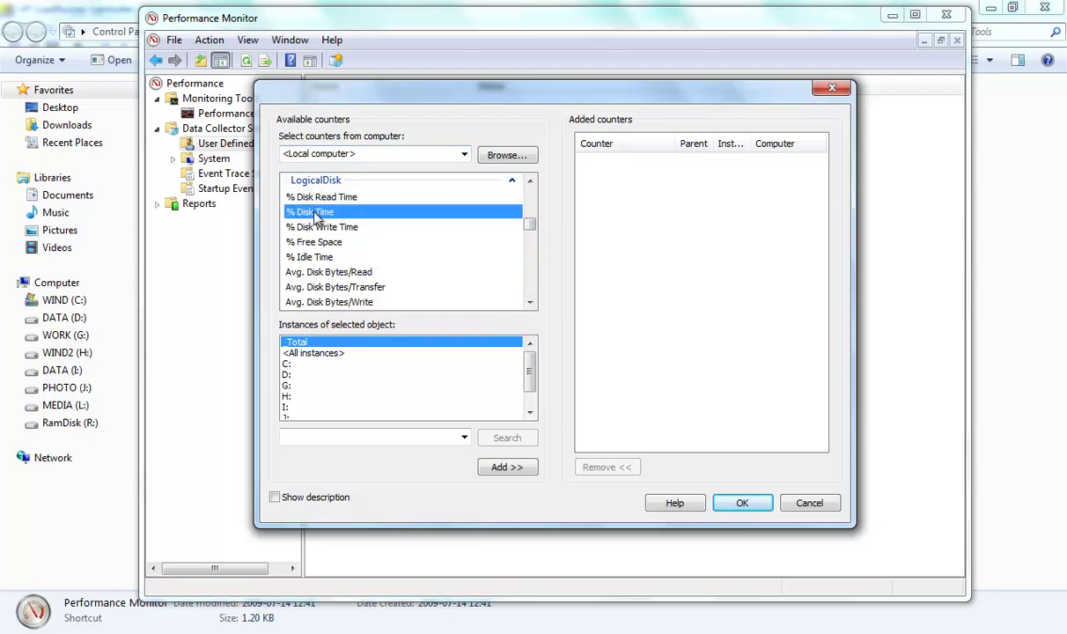
pyautogui.click(494, 468)
pyautogui.click(335, 256)
pyautogui.click(496, 468)
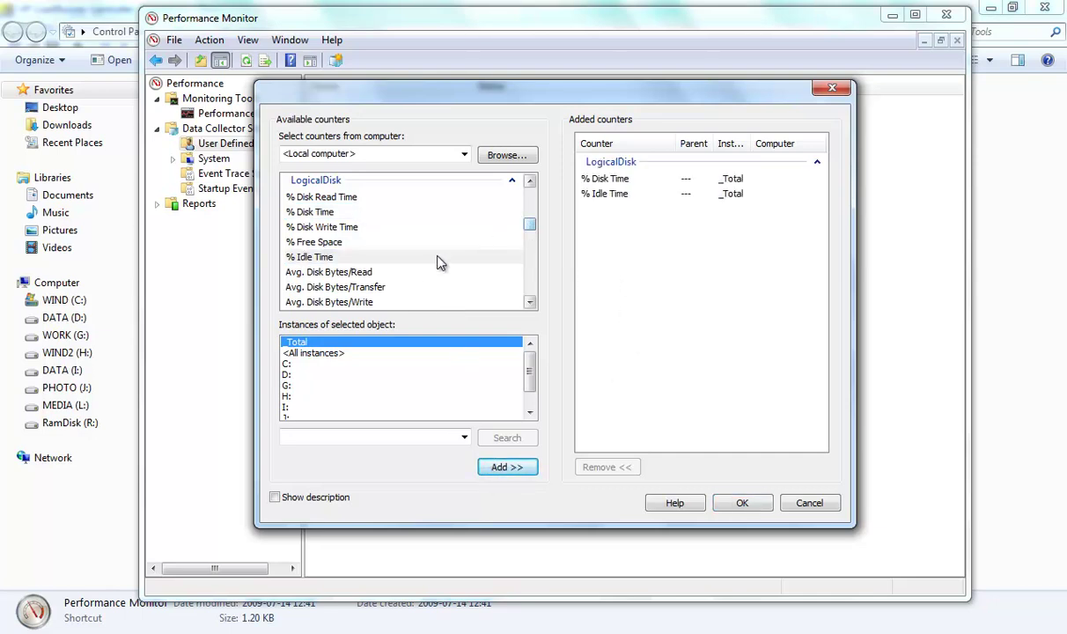
pyautogui.click(384, 273)
pyautogui.click(385, 275)
pyautogui.click(496, 466)
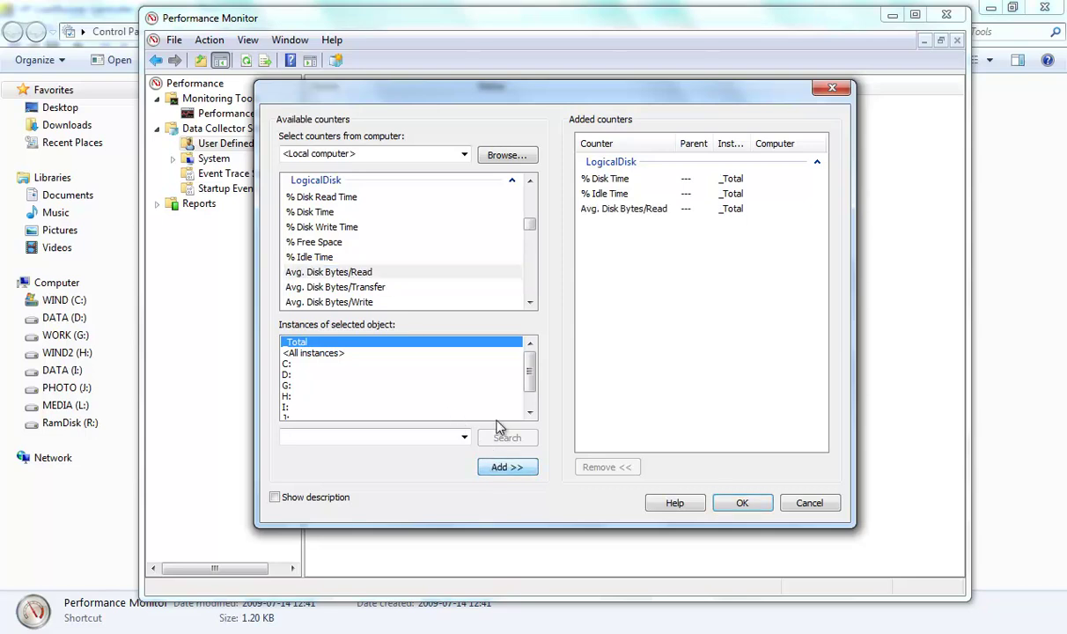
# - Add the Memory counters Page Writes/sec and Pages Output/sec to the selection
pyautogui.moveTo(531, 231); pyautogui.dragTo(529, 235)
pyautogui.click(512, 204)
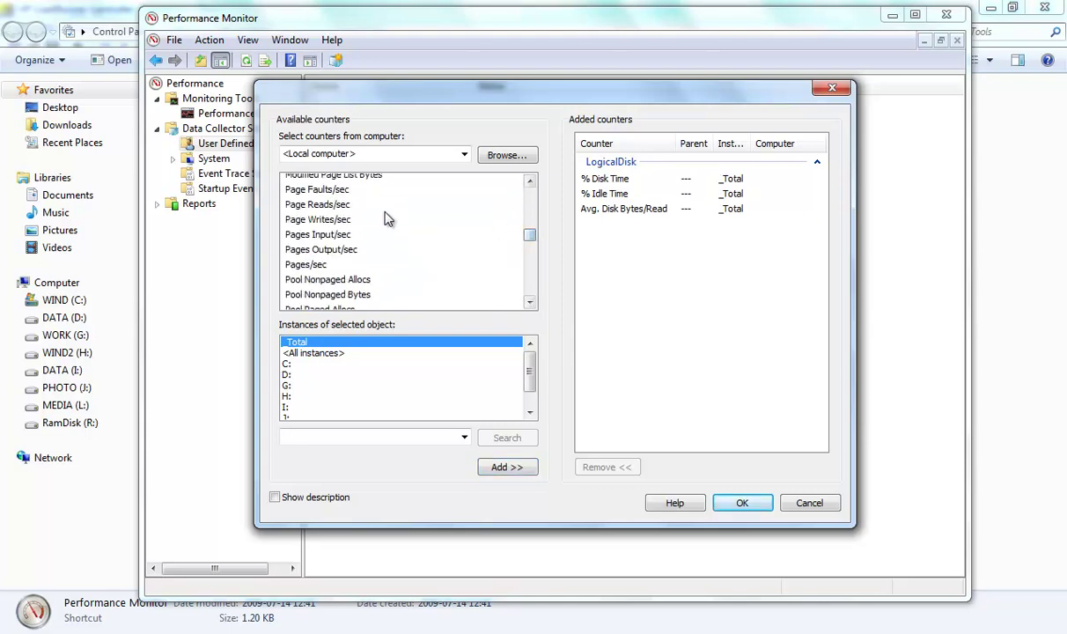
pyautogui.click(326, 219)
pyautogui.click(498, 467)
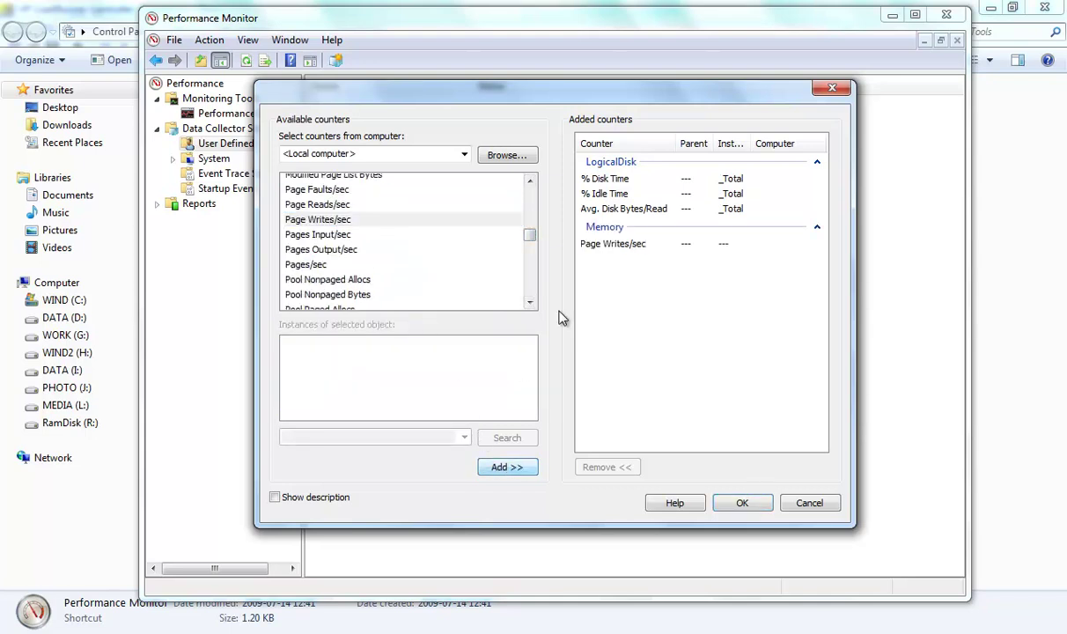
pyautogui.click(398, 263)
pyautogui.click(335, 250)
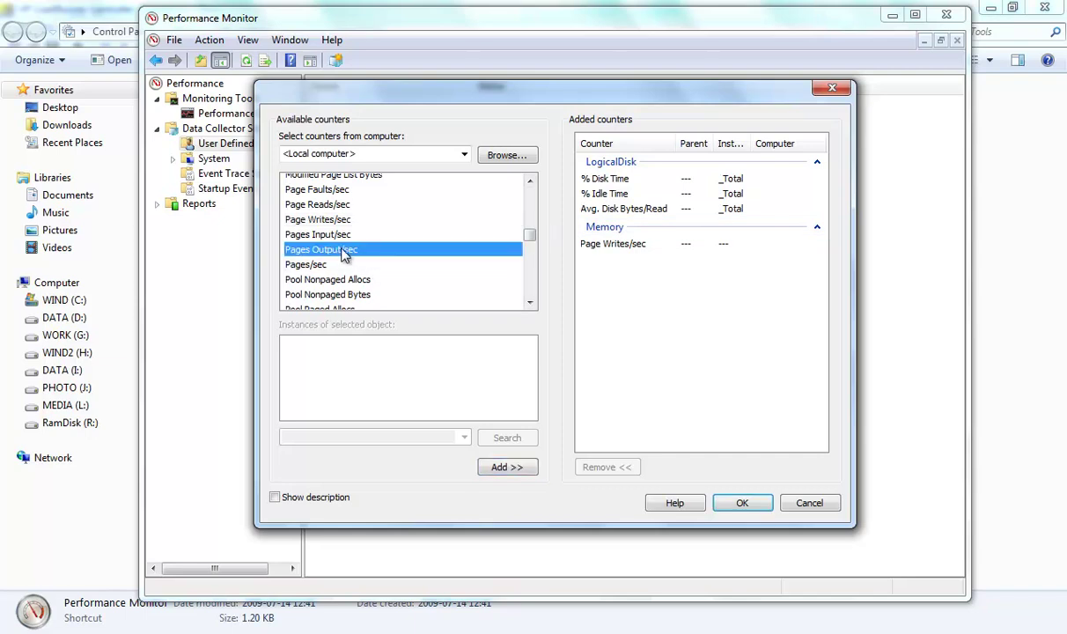
pyautogui.click(505, 465)
# - Look through the remaining counter categories, including Network Interface, Processor and SQLServer, and expand the Teredo Client counters
pyautogui.scroll(-8, 532, 251)
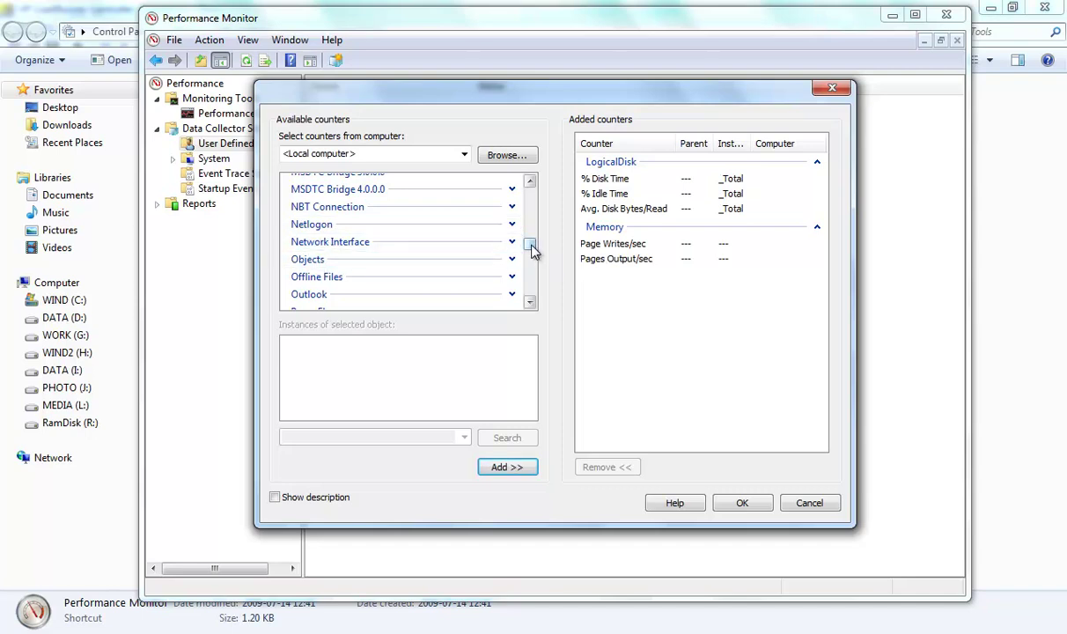
pyautogui.scroll(-1, 532, 242)
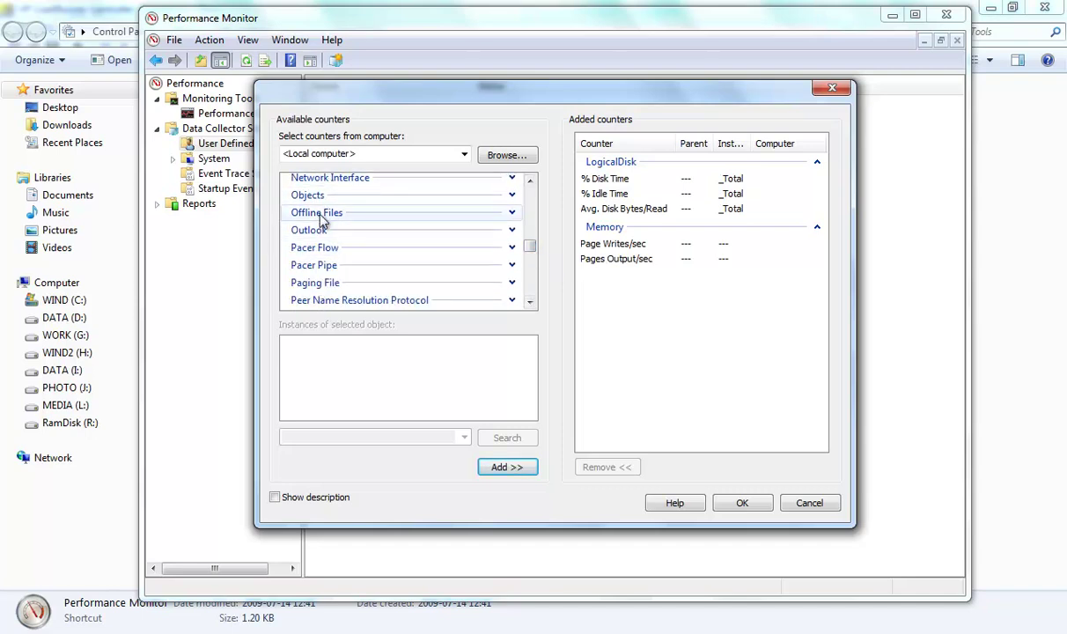
pyautogui.scroll(-1, 530, 250)
pyautogui.scroll(-3, 530, 251)
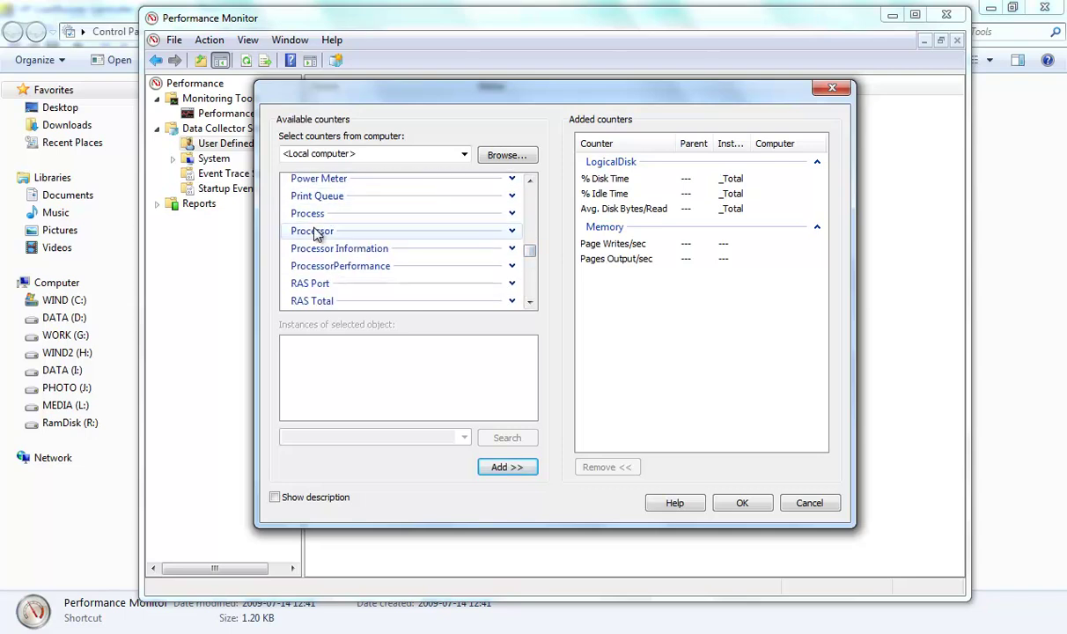
pyautogui.moveTo(531, 250); pyautogui.dragTo(532, 273)
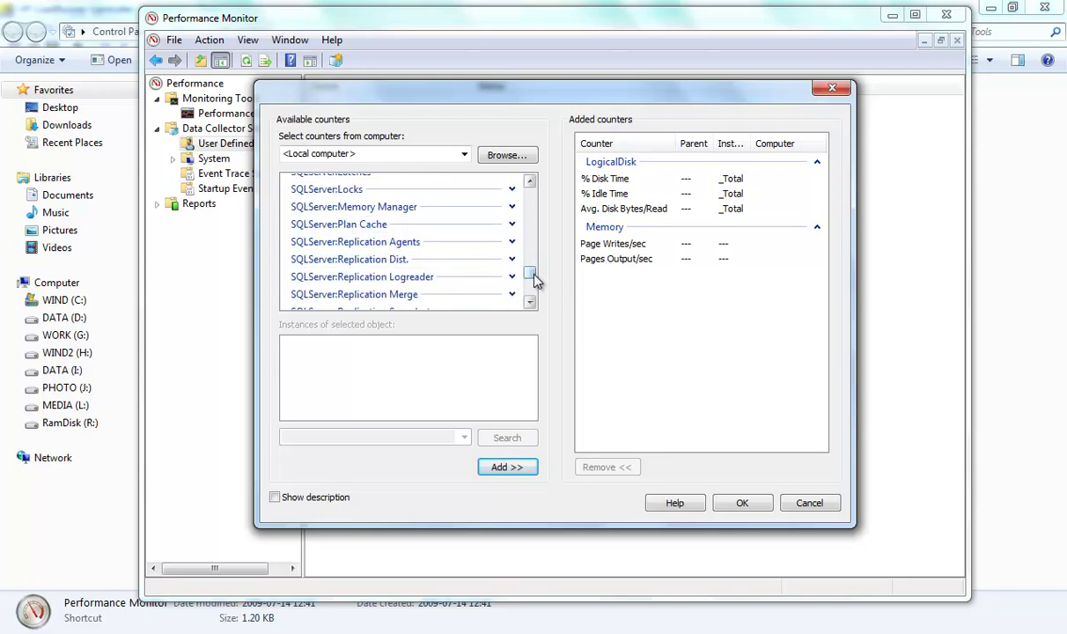
pyautogui.moveTo(533, 278); pyautogui.dragTo(531, 288)
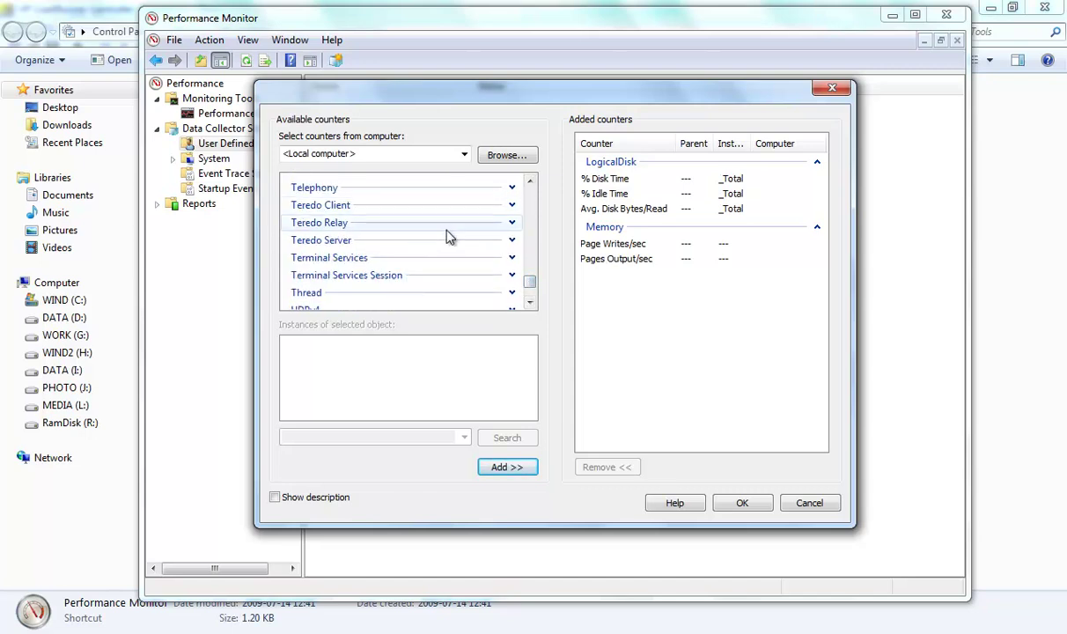
pyautogui.click(511, 205)
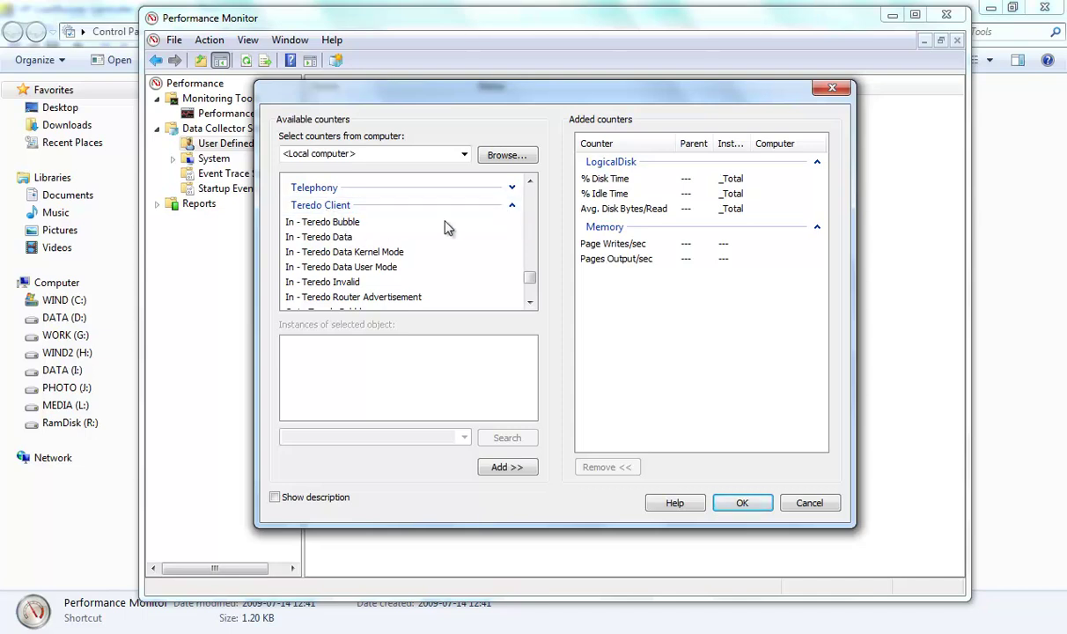
pyautogui.click(511, 206)
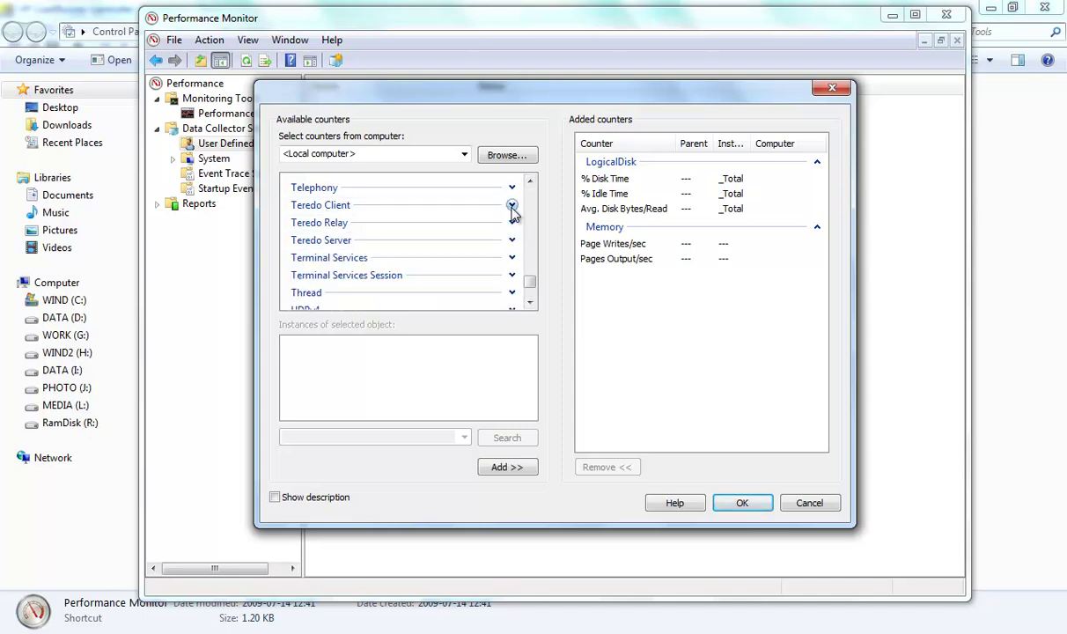
pyautogui.click(511, 206)
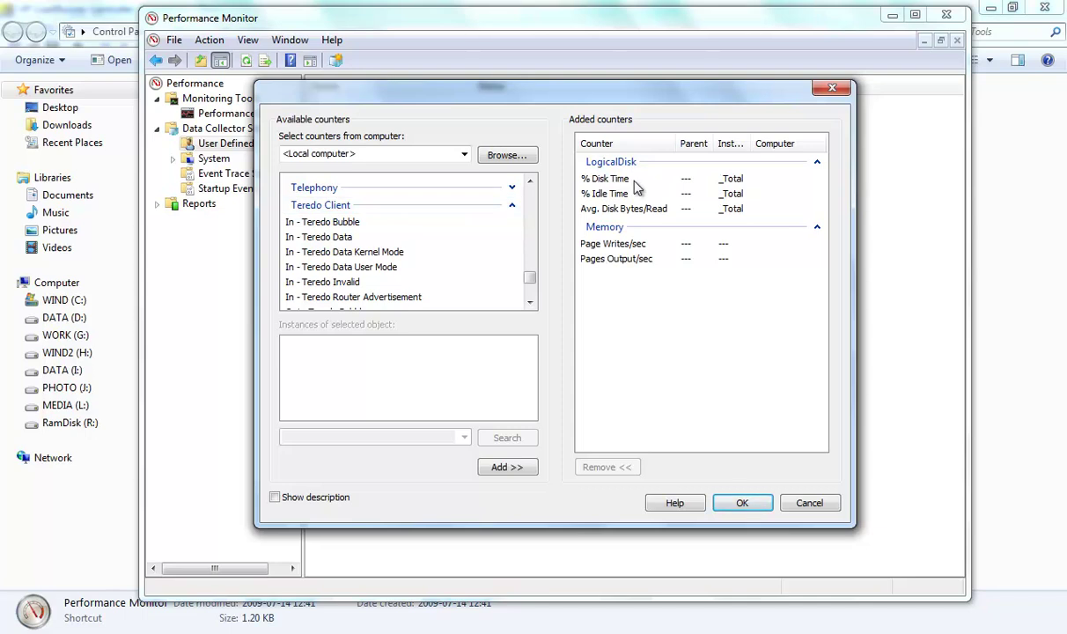
# - Accept the chosen counters, set their sample interval to 3 seconds and continue to the event trace providers
pyautogui.click(742, 502)
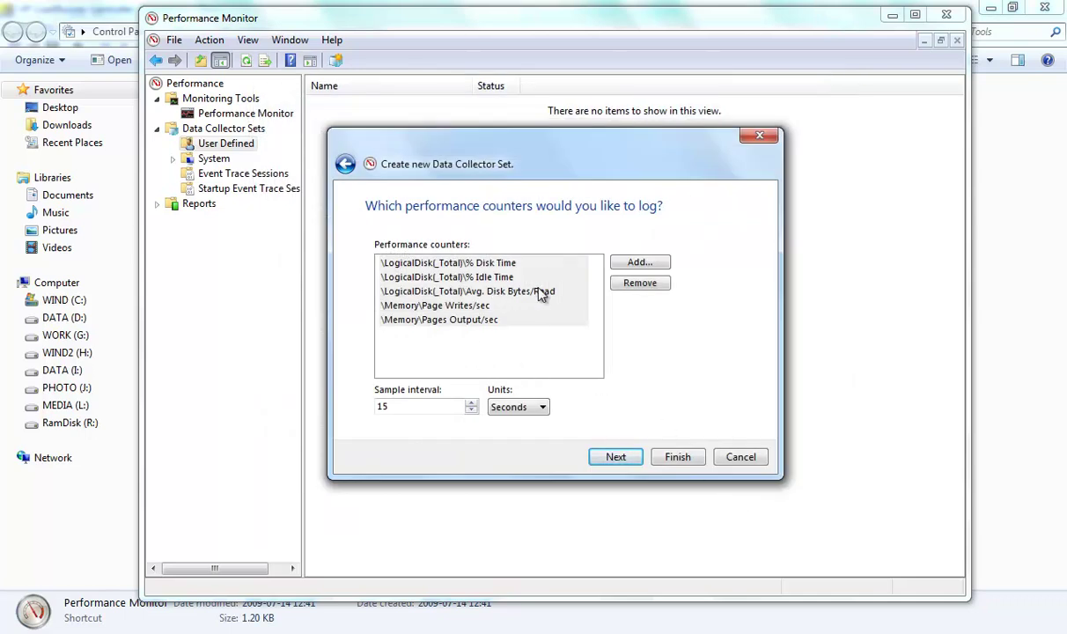
pyautogui.moveTo(409, 406); pyautogui.dragTo(369, 406)
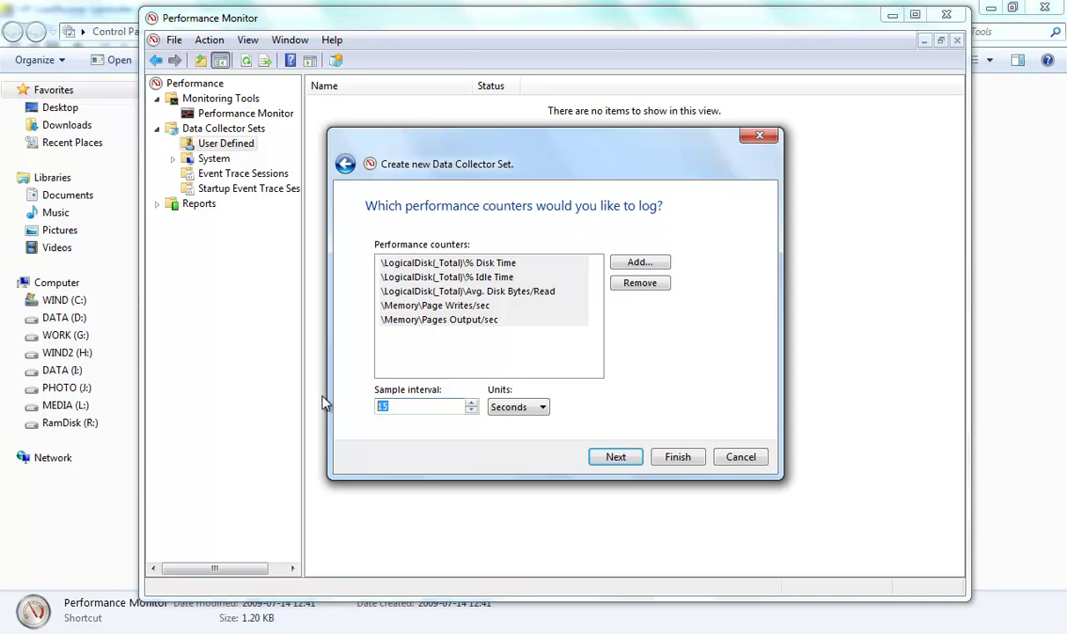
pyautogui.write('5')
pyautogui.press('BackSpace')
pyautogui.write('3')
pyautogui.click(616, 457)
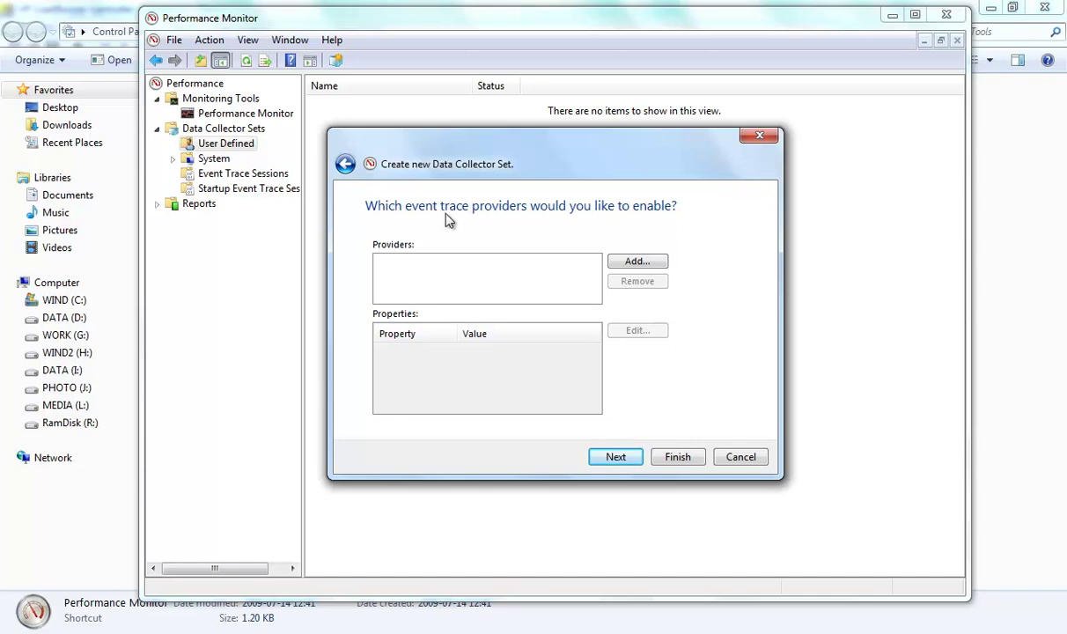
# - Open the event trace provider list, cancel it and continue without adding a provider
pyautogui.click(627, 263)
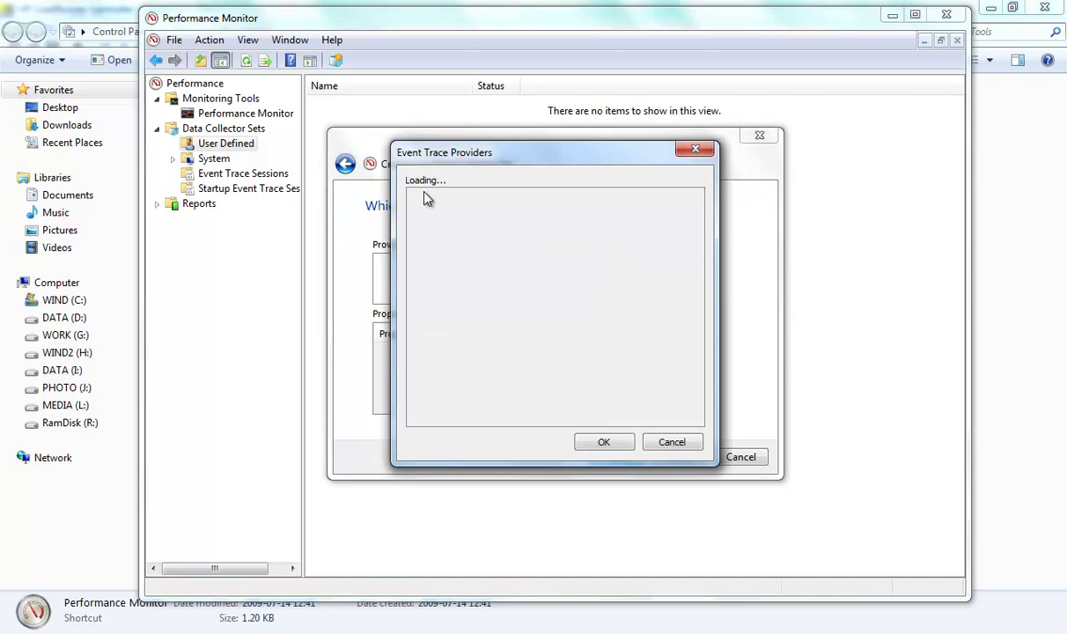
pyautogui.click(667, 444)
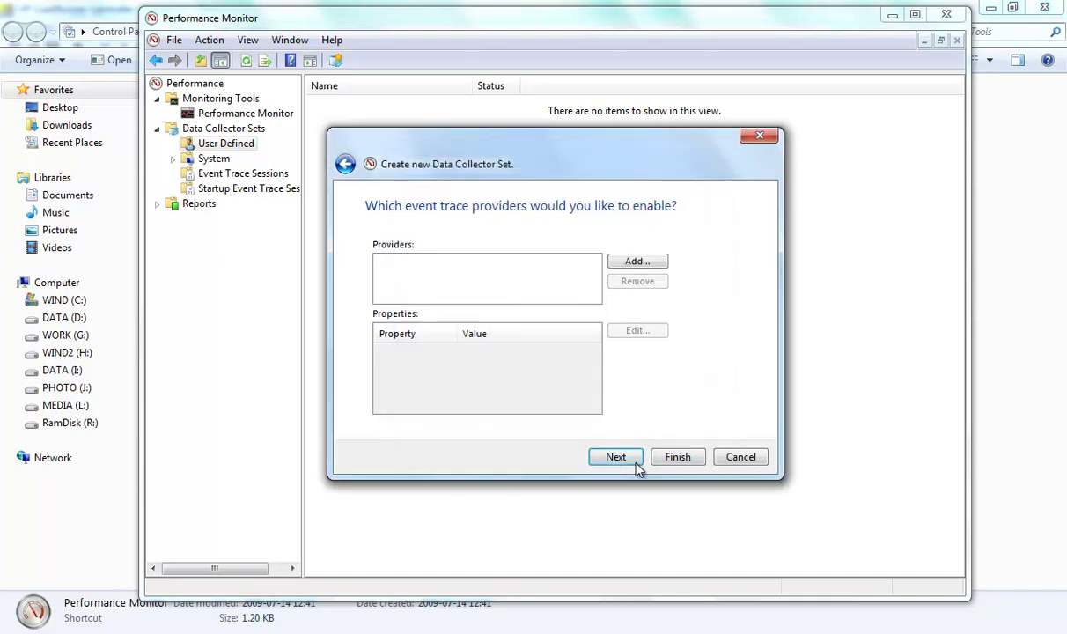
pyautogui.click(635, 463)
# - Examine the proposed root directory in which the collected data is saved, including its system drive part
pyautogui.moveTo(634, 264); pyautogui.dragTo(367, 268)
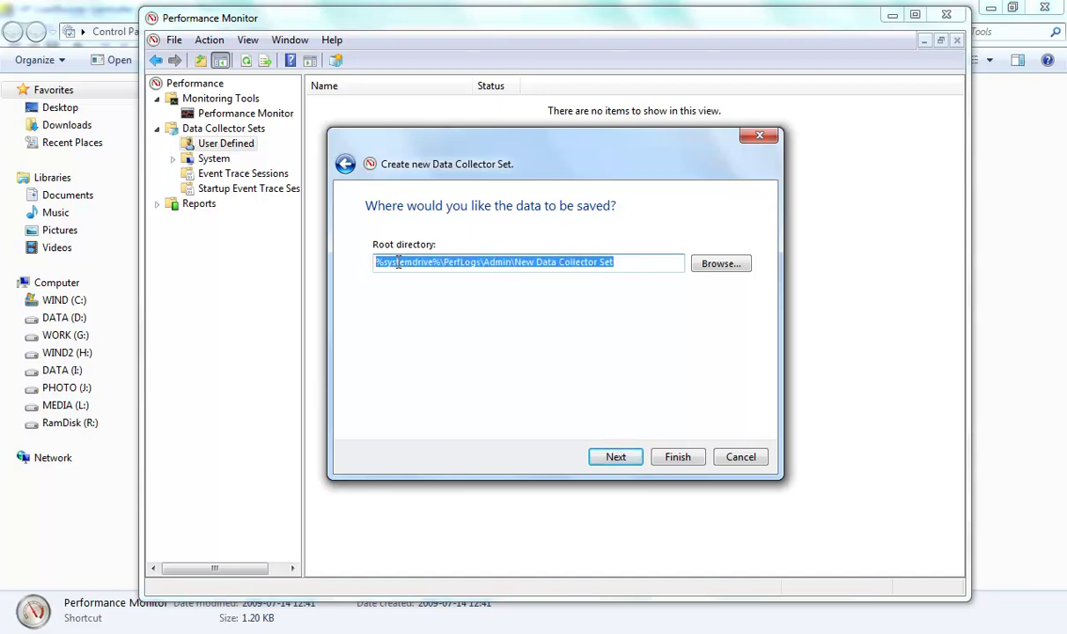
pyautogui.click(441, 261)
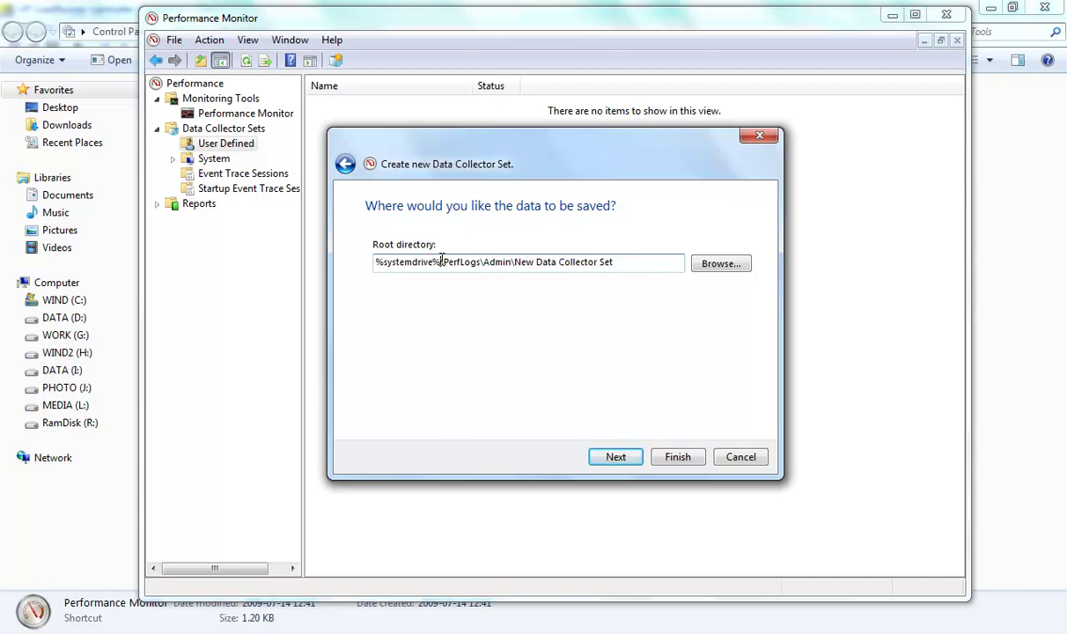
pyautogui.moveTo(440, 262); pyautogui.dragTo(374, 261)
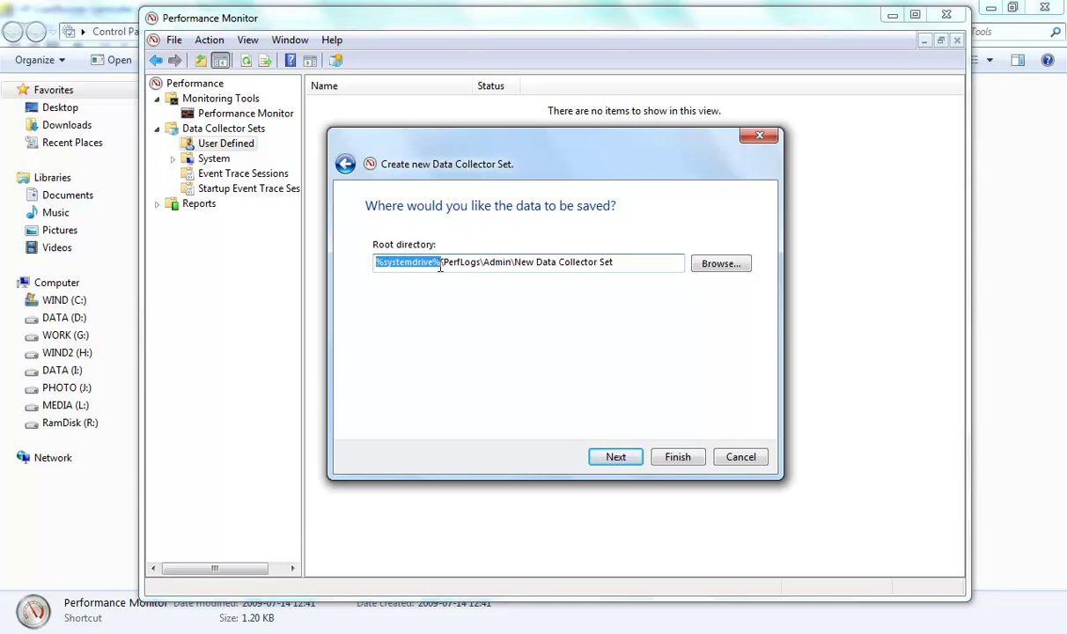
pyautogui.moveTo(443, 262); pyautogui.dragTo(334, 262)
pyautogui.click(628, 265)
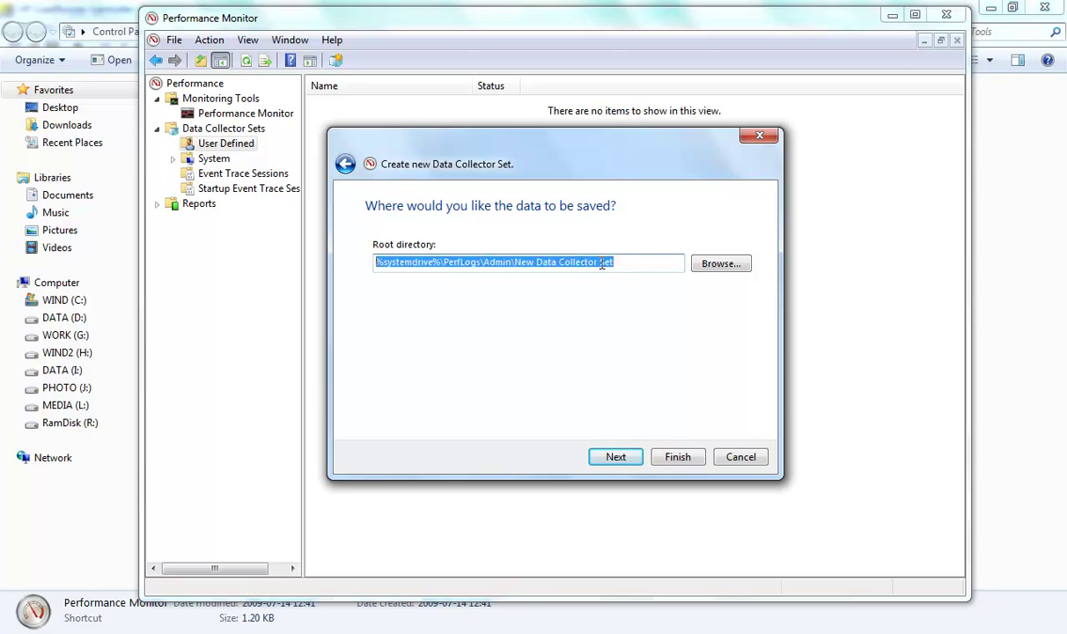
# - Keep the proposed root directory, open and cancel the run-as user prompt, and finish the data collector set with Save and close
pyautogui.click(622, 459)
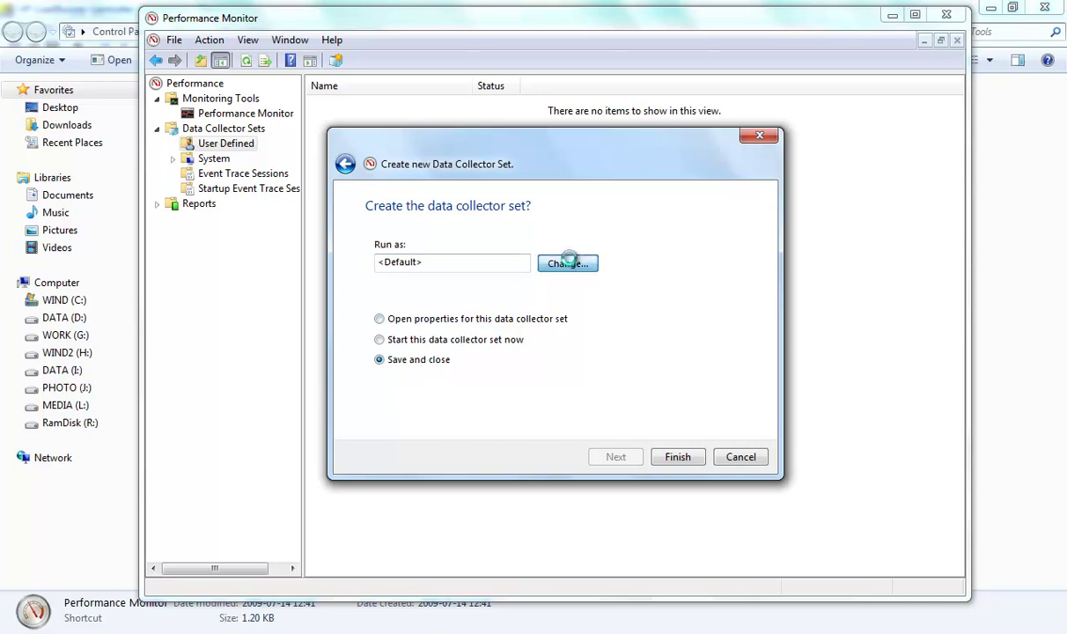
pyautogui.click(565, 263)
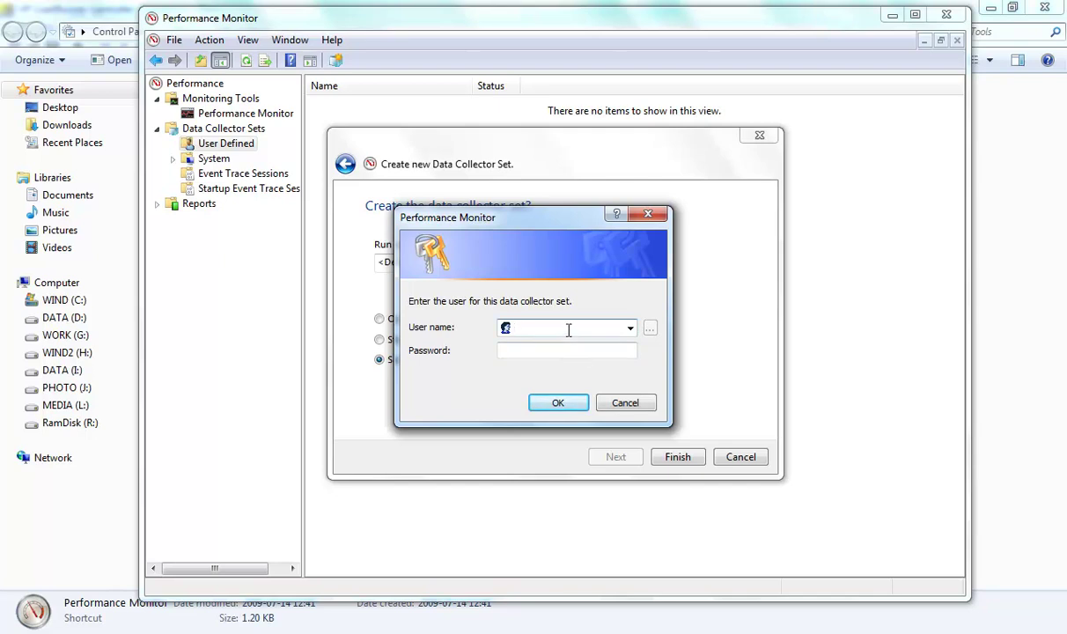
pyautogui.click(624, 402)
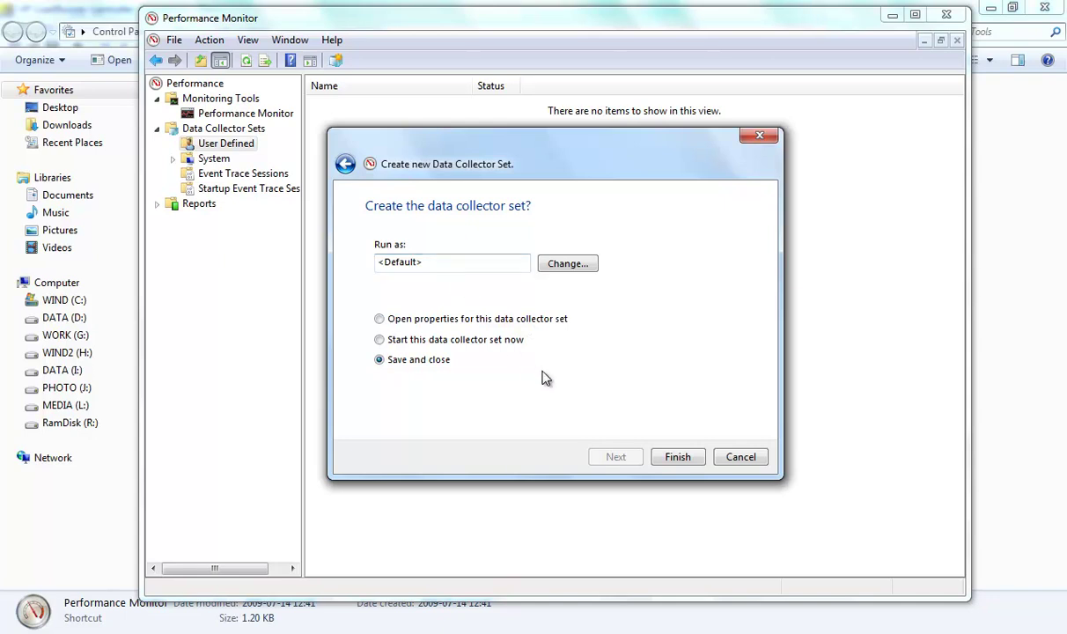
pyautogui.click(659, 457)
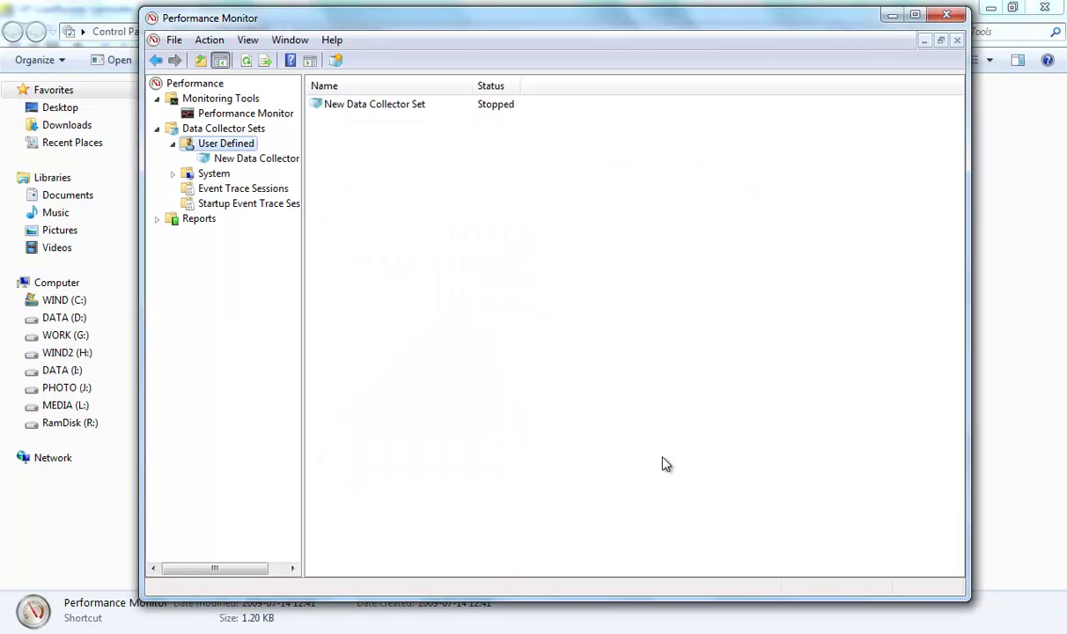
# - Open the new data collector set, look at its two data collectors and start the set
pyautogui.click(269, 166)
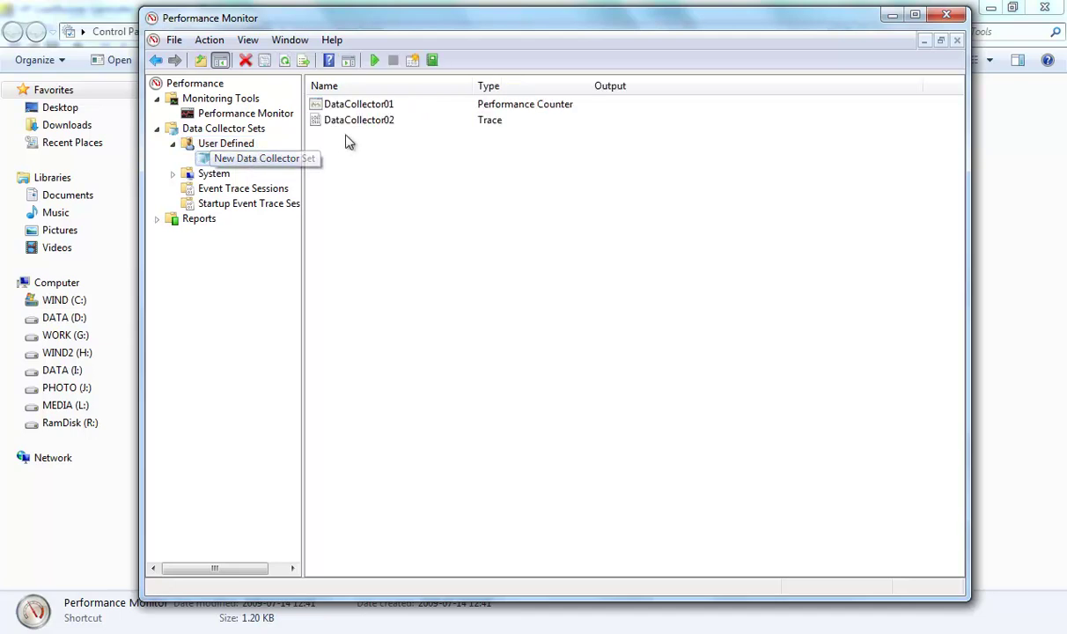
pyautogui.click(414, 110)
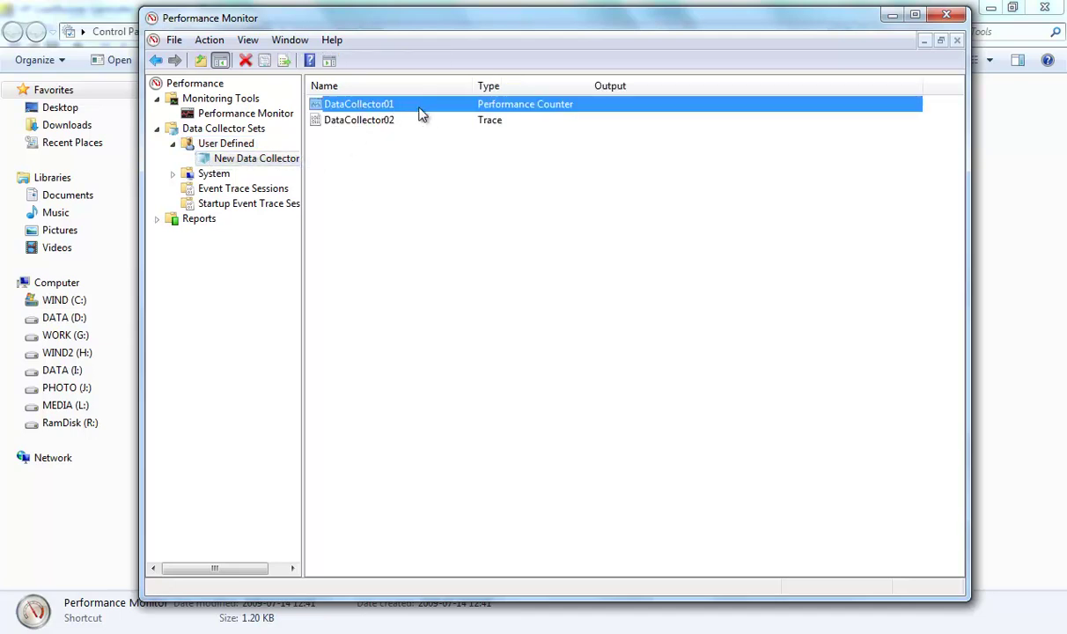
pyautogui.rightClick(408, 111)
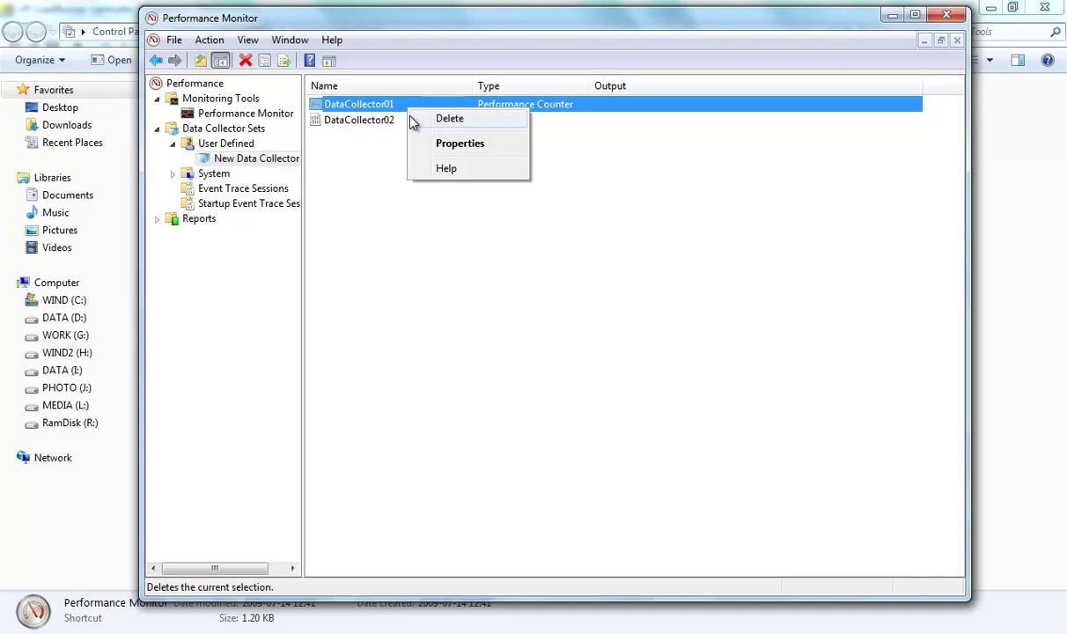
pyautogui.click(422, 118)
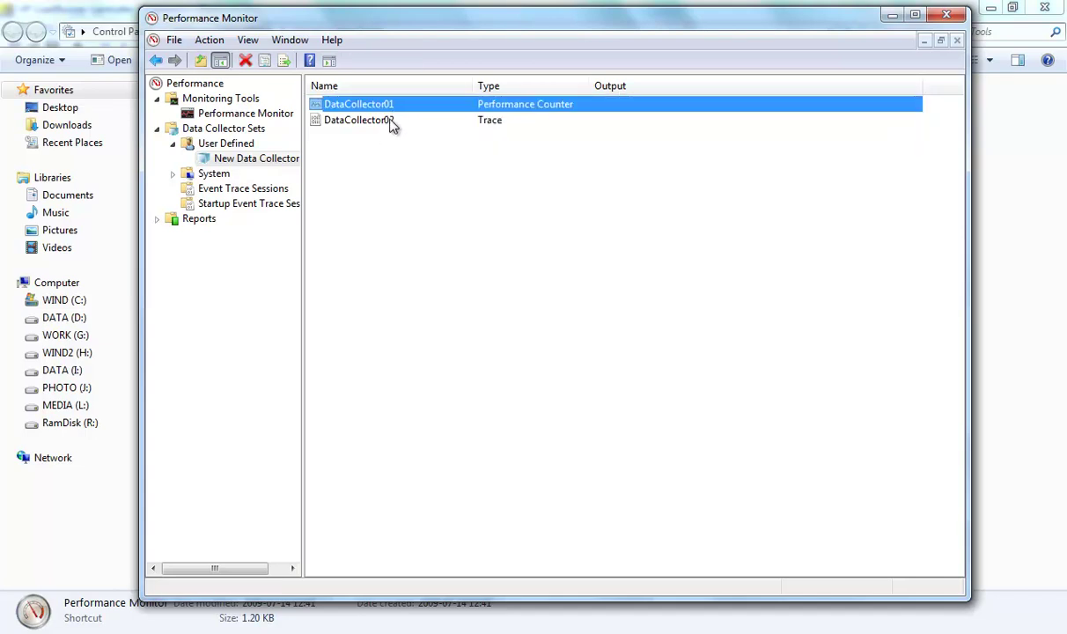
pyautogui.click(370, 120)
pyautogui.click(375, 134)
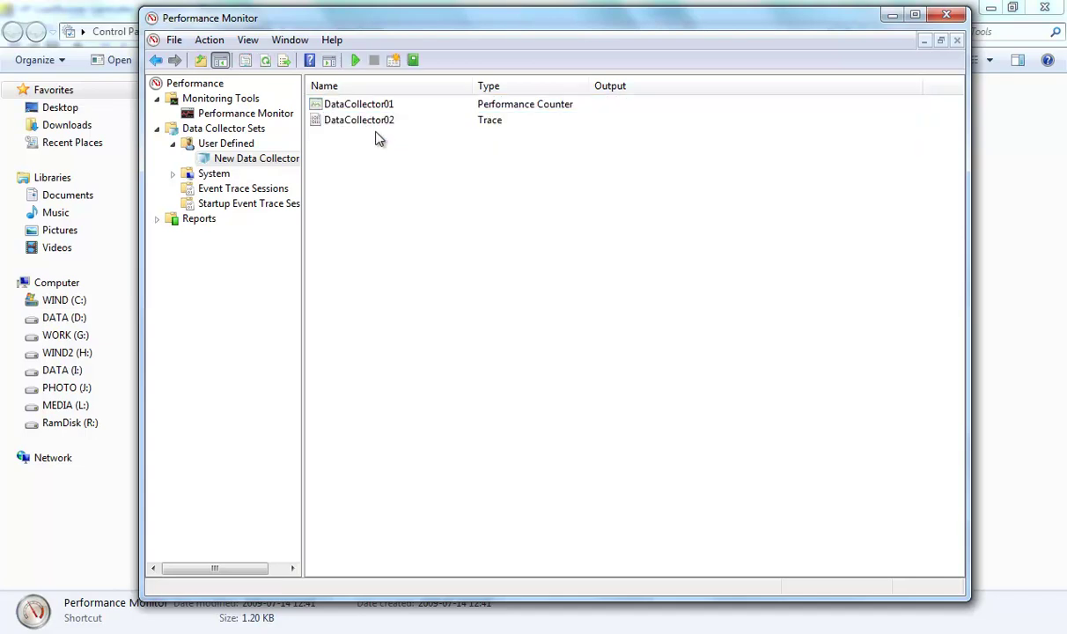
pyautogui.click(357, 61)
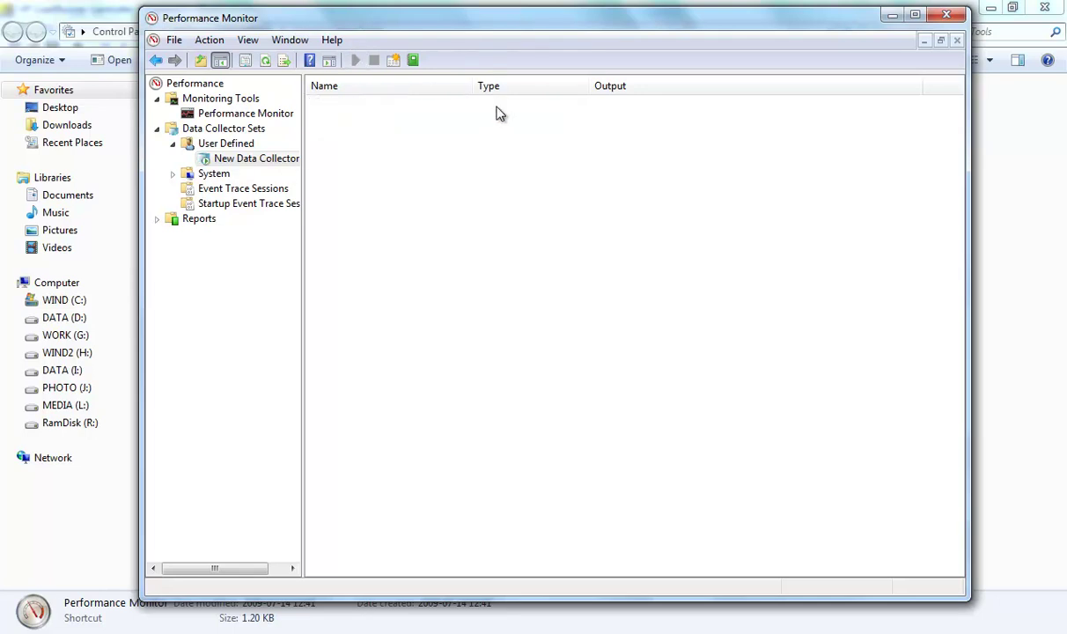
# - Switch to Windows Explorer and browse drive C: through PerfLogs, Admin and New Data Collector Set to the run's output folder
pyautogui.click(993, 247)
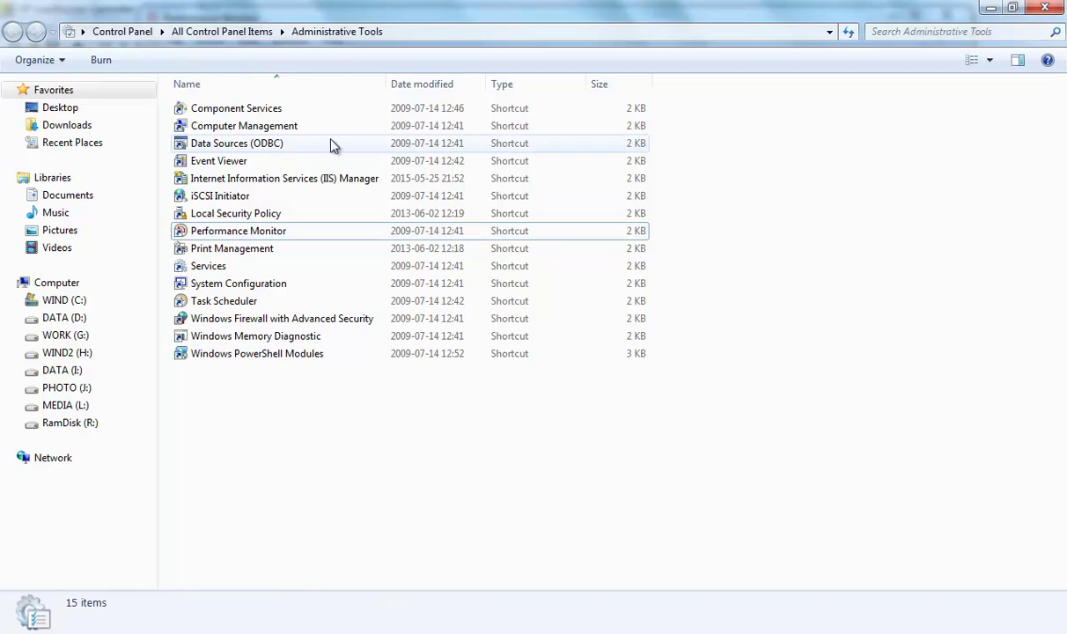
pyautogui.click(61, 287)
pyautogui.click(66, 299)
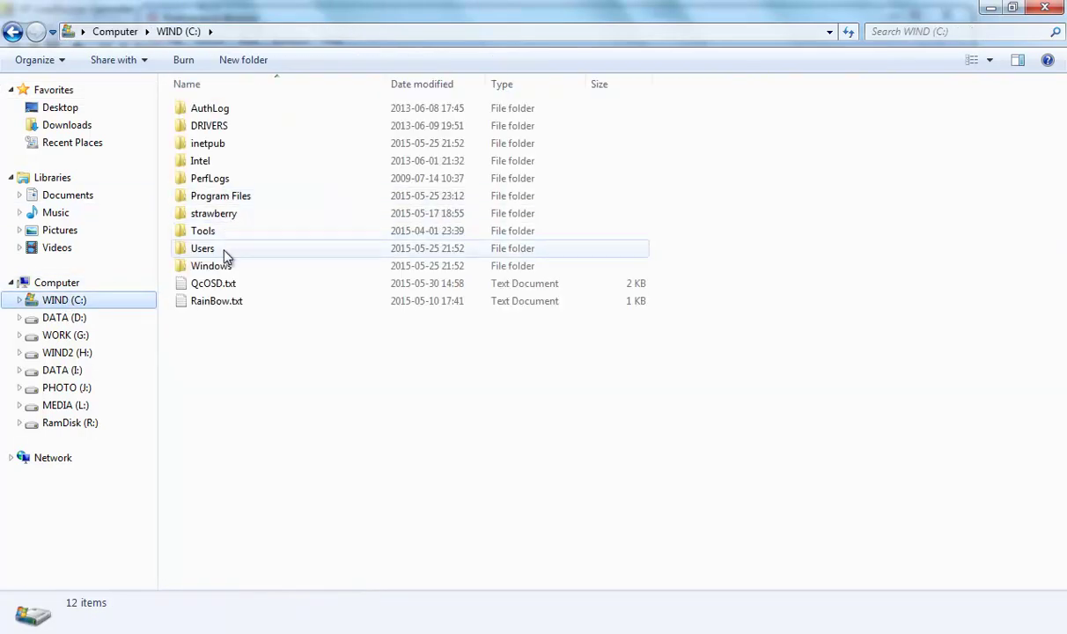
pyautogui.doubleClick(228, 180)
pyautogui.click(220, 117)
pyautogui.doubleClick(216, 112)
pyautogui.click(259, 121)
pyautogui.doubleClick(259, 120)
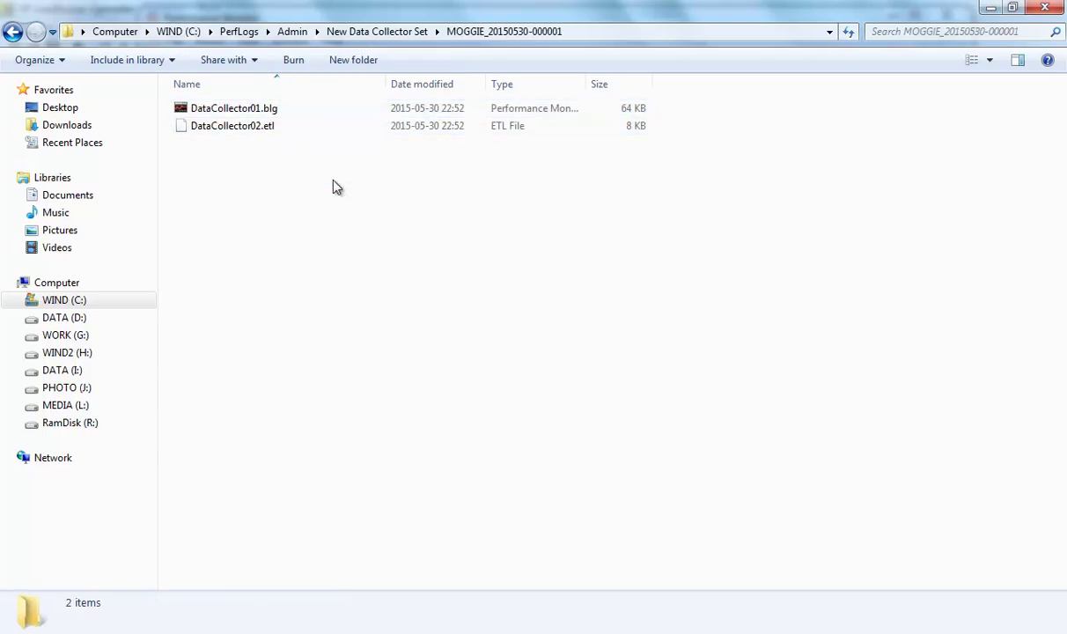
# - Switch back to Performance Monitor and stop the running data collector set
pyautogui.moveTo(820, 633)
pyautogui.hotkey('alt', 'Tab')
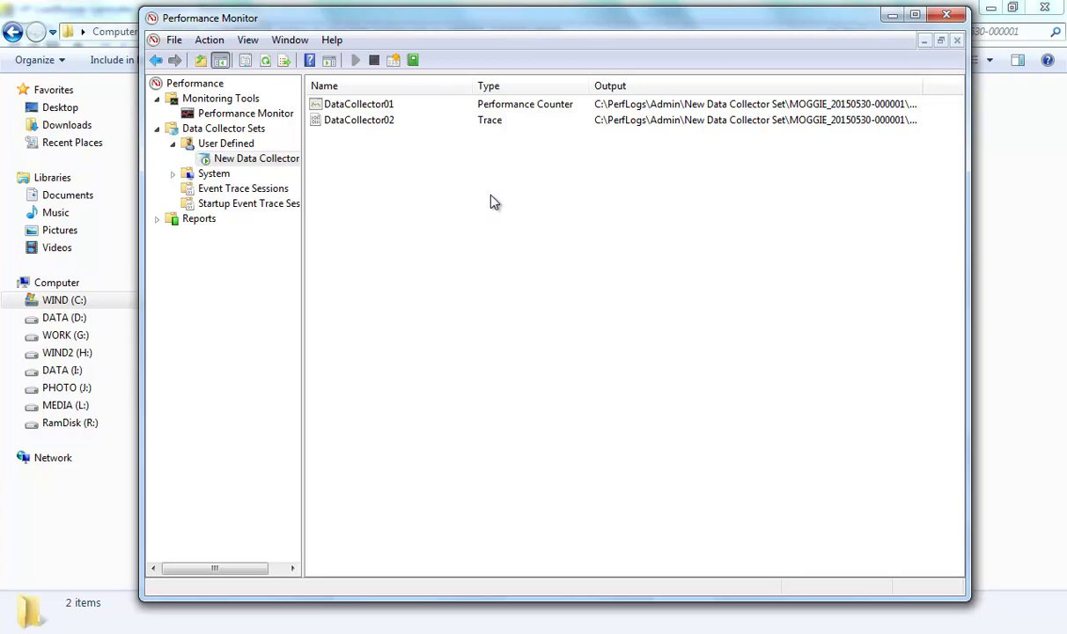
pyautogui.click(374, 61)
# - Open the properties of DataCollector01 and examine its counters, log format and sample interval
pyautogui.click(383, 109)
pyautogui.rightClick(382, 107)
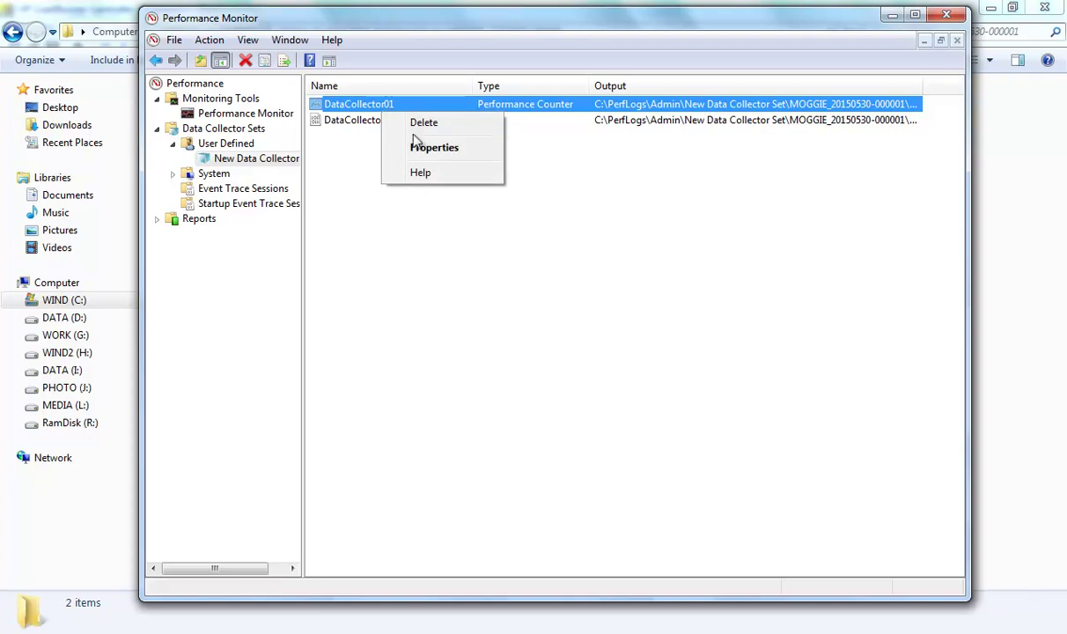
pyautogui.click(418, 147)
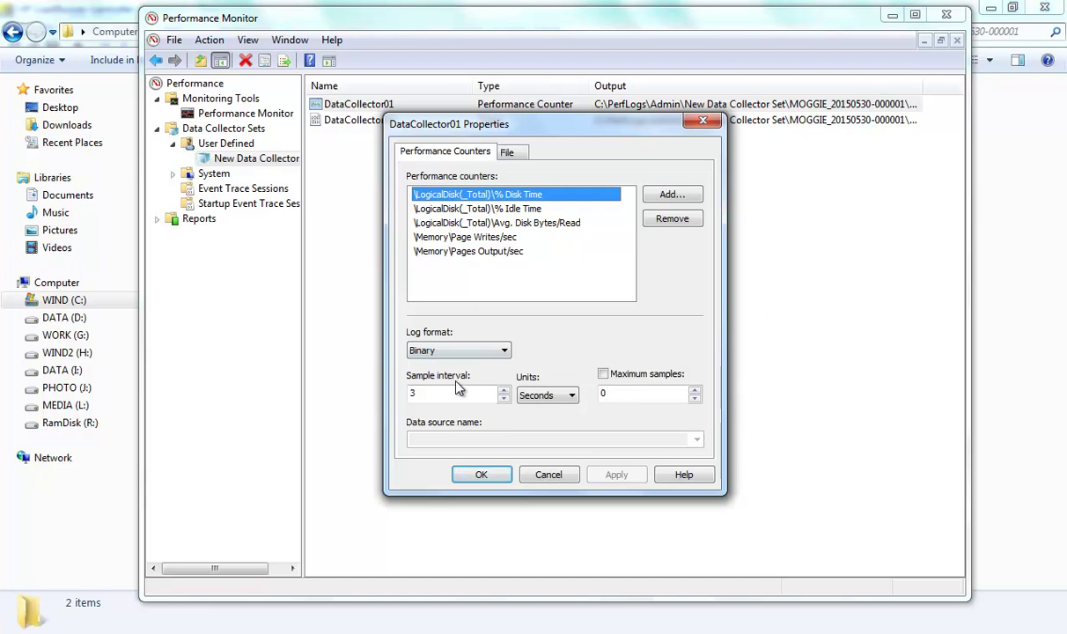
pyautogui.click(423, 397)
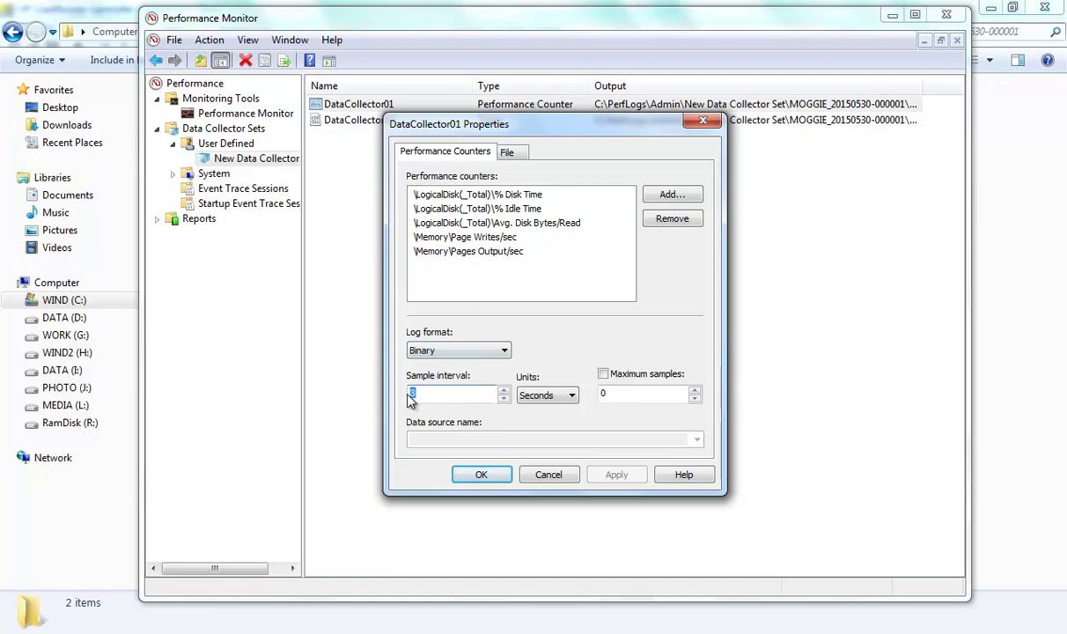
pyautogui.doubleClick(410, 393)
# - Switch to the output folder in Windows Explorer, view DataCollector01.blg in UltraEdit and close the editor
pyautogui.click(983, 293)
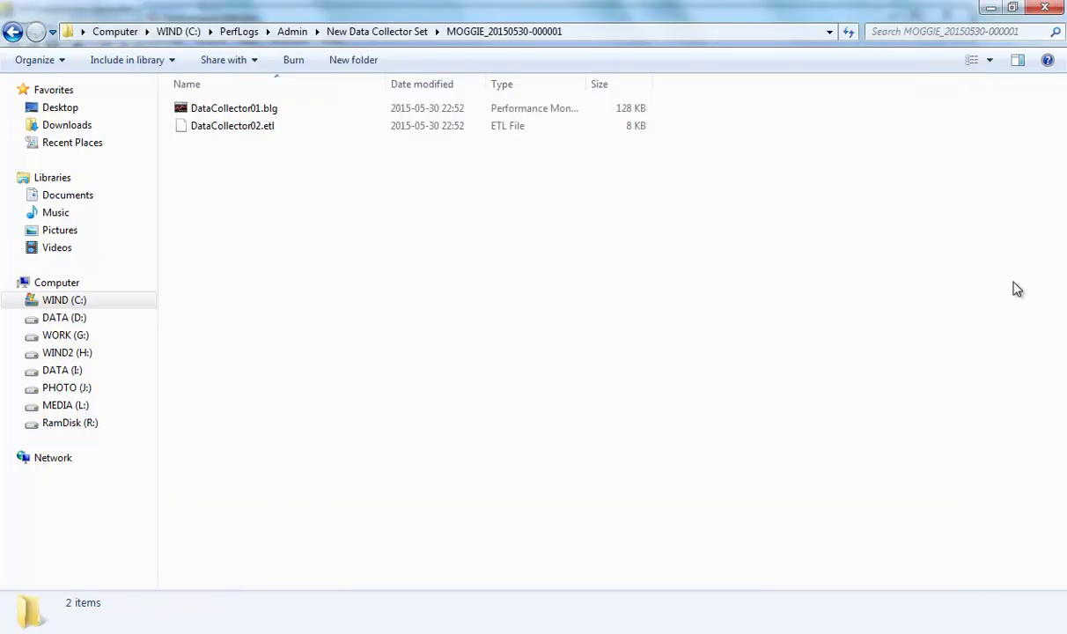
pyautogui.click(261, 112)
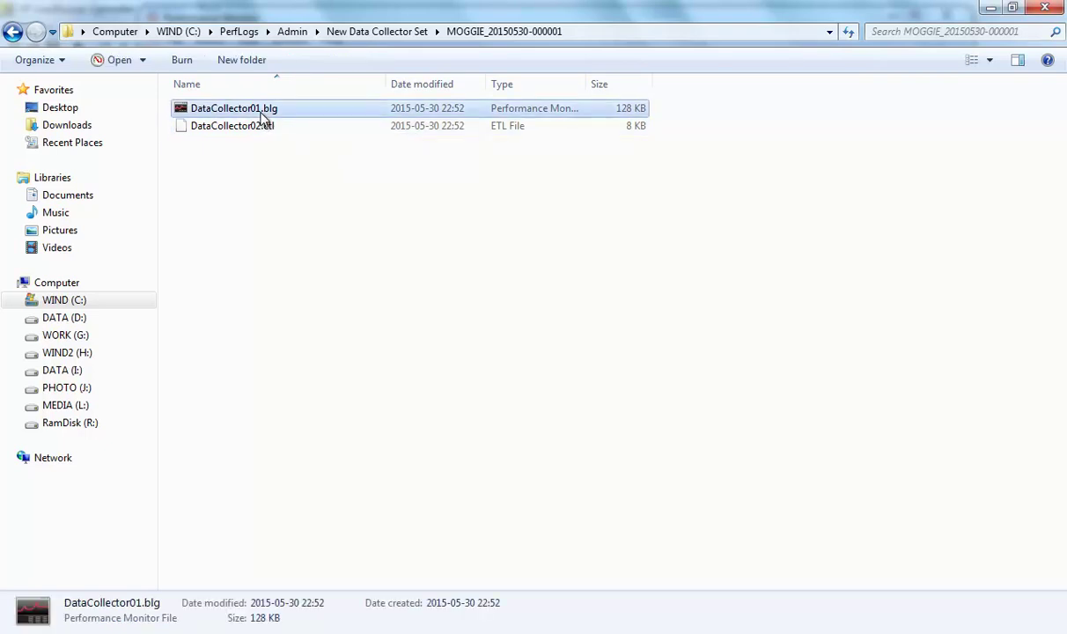
pyautogui.rightClick(261, 111)
pyautogui.click(313, 144)
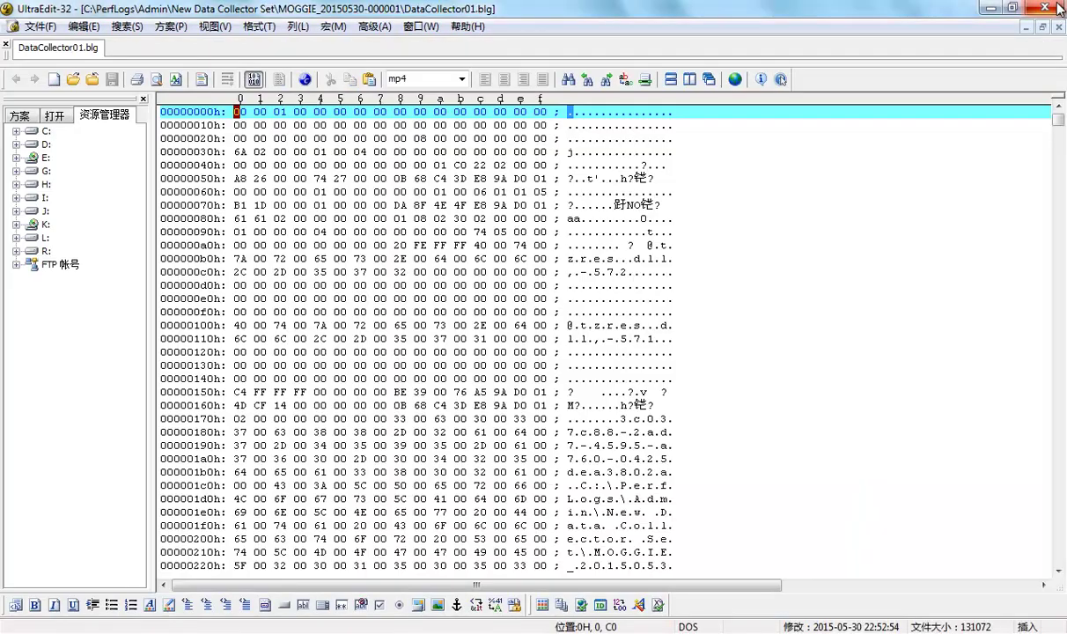
pyautogui.click(1041, 7)
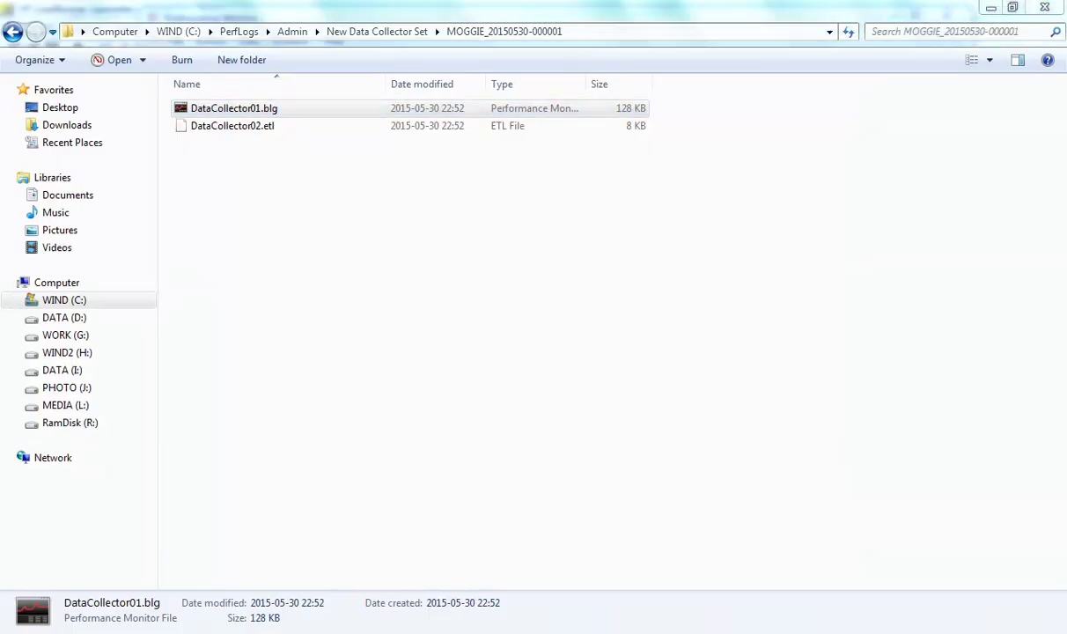
# - Return to Performance Monitor and set the log format of DataCollector01 to Comma Separated
pyautogui.hotkey('alt', 'Tab')
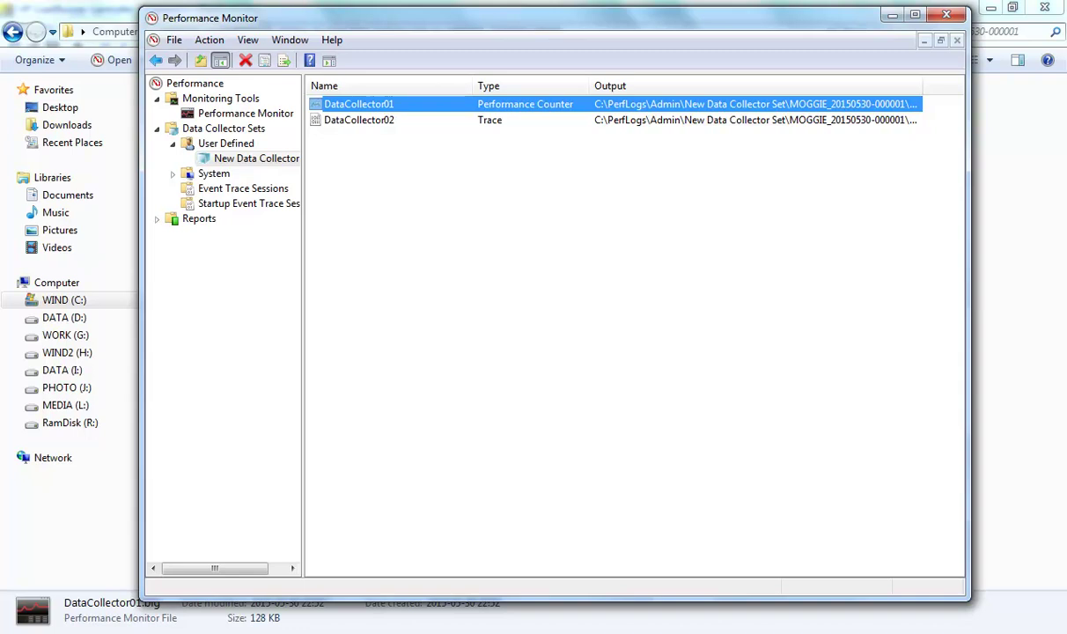
pyautogui.rightClick(393, 106)
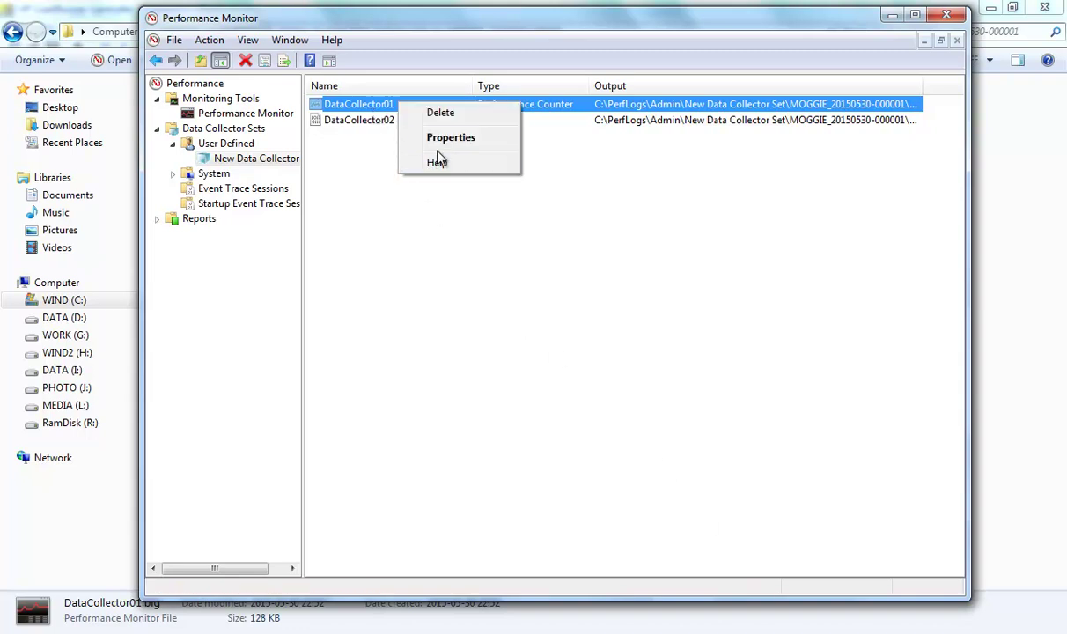
pyautogui.click(440, 139)
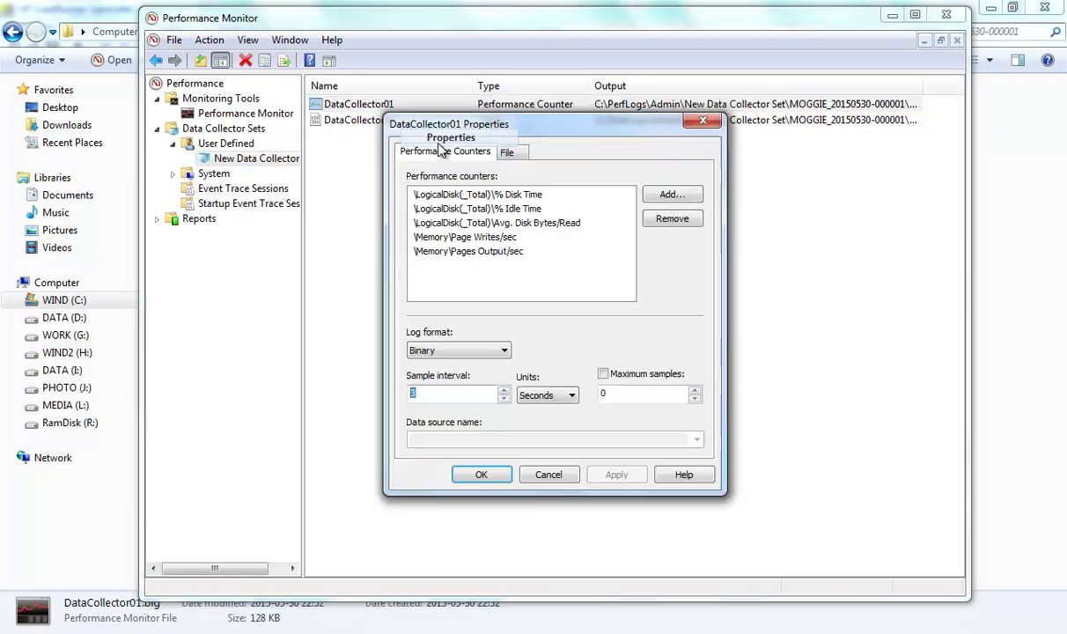
pyautogui.click(449, 351)
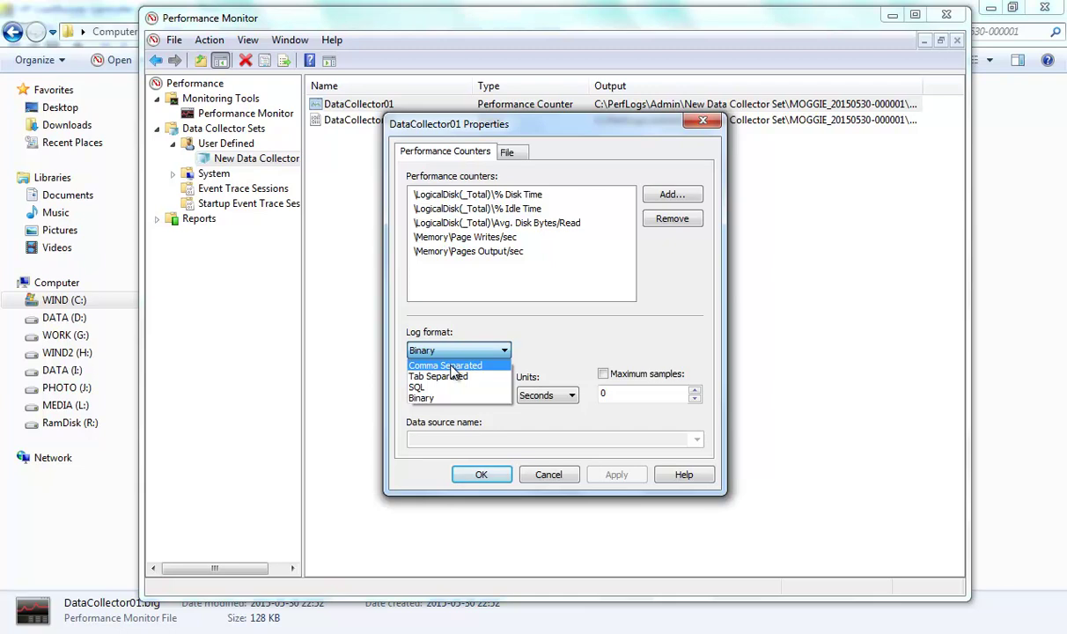
pyautogui.click(450, 366)
pyautogui.click(483, 474)
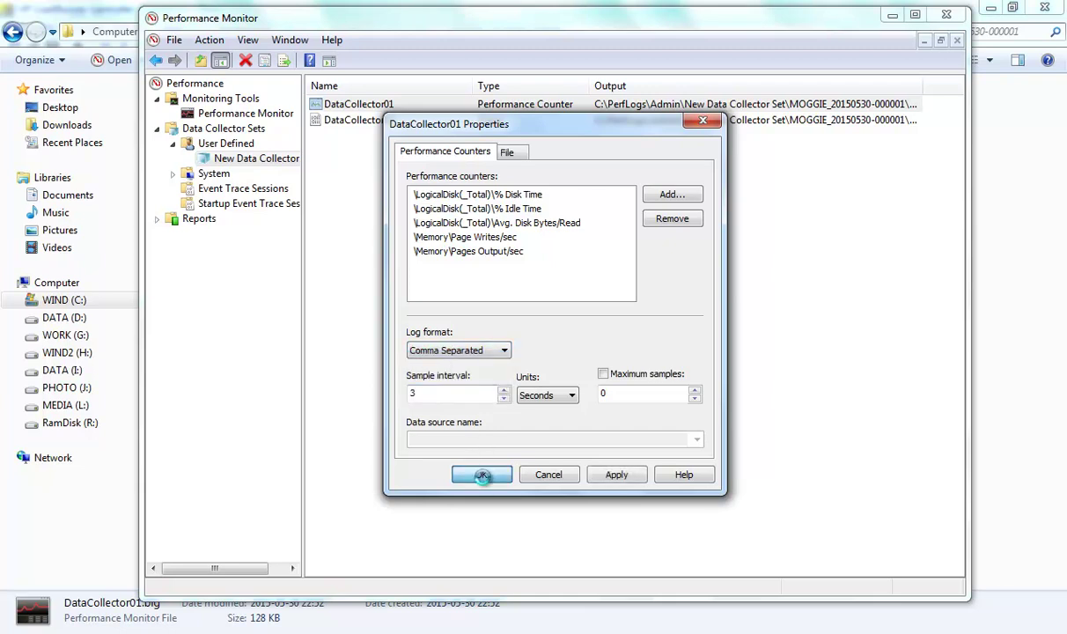
pyautogui.click(352, 121)
pyautogui.click(341, 86)
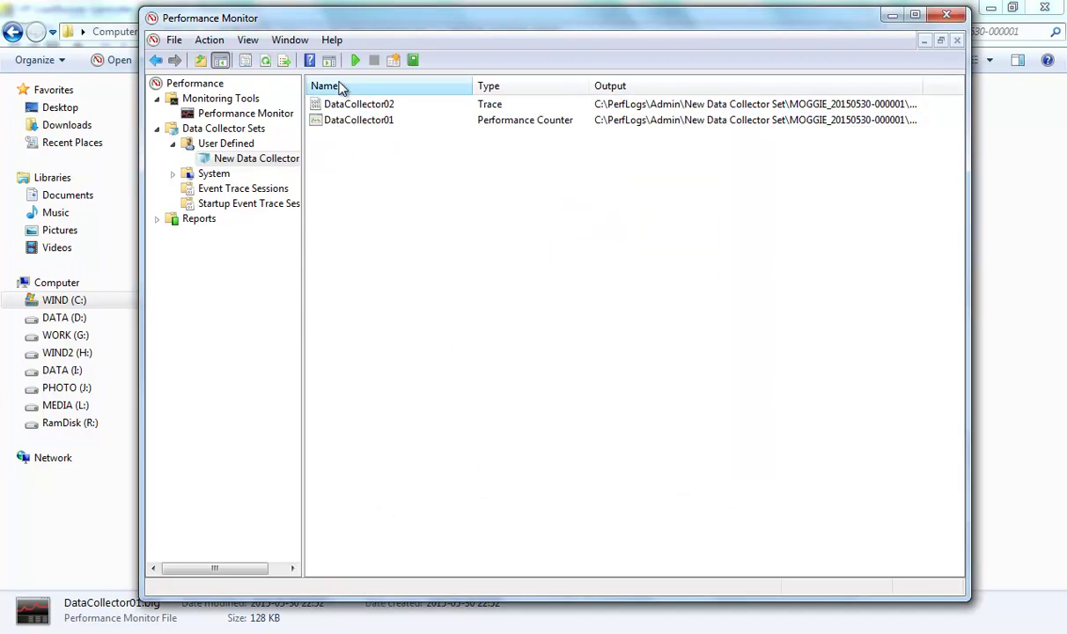
# - Switch to Windows Explorer, refresh the New Data Collector Set folder and recheck the log files in its run folder
pyautogui.click(1021, 148)
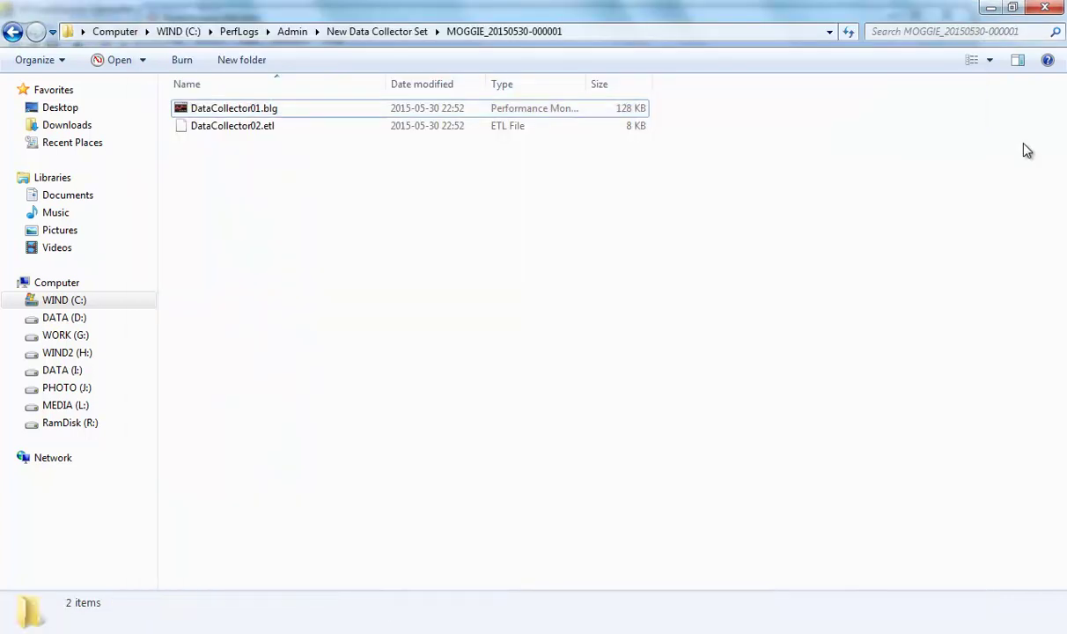
pyautogui.click(394, 35)
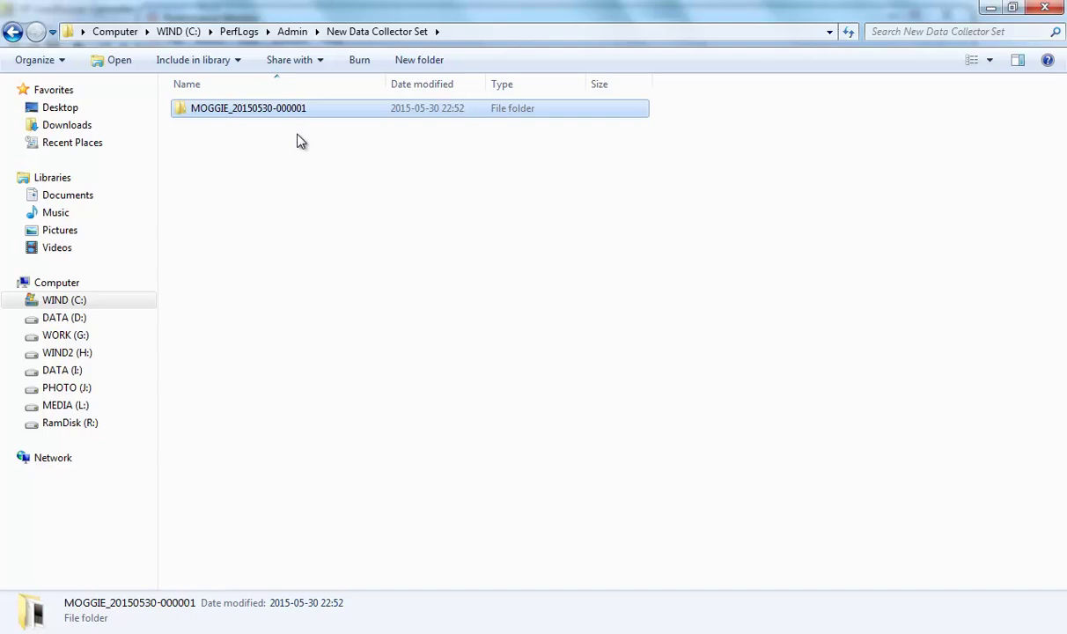
pyautogui.rightClick(297, 134)
pyautogui.click(334, 207)
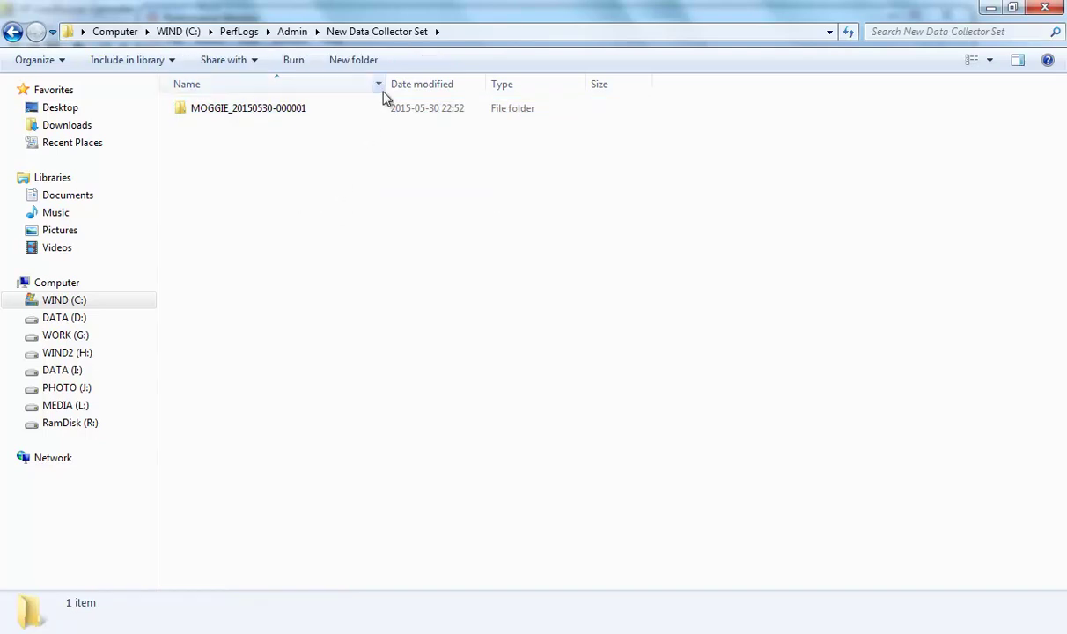
pyautogui.click(273, 108)
pyautogui.doubleClick(273, 107)
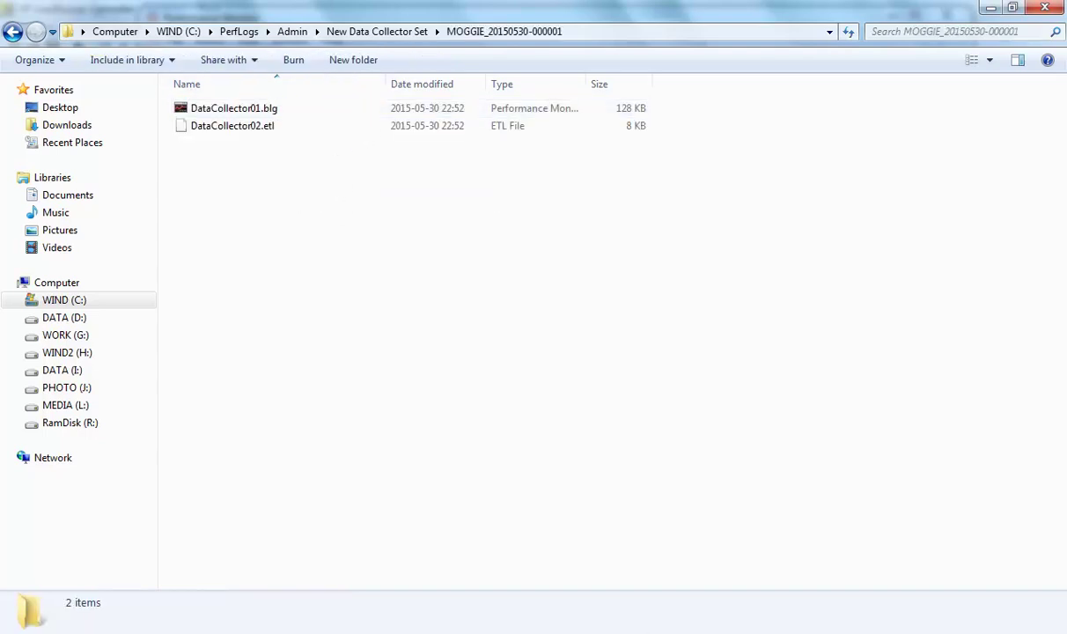
# - Return to Performance Monitor and reopen the properties of DataCollector01 to check its log format
pyautogui.click(814, 629)
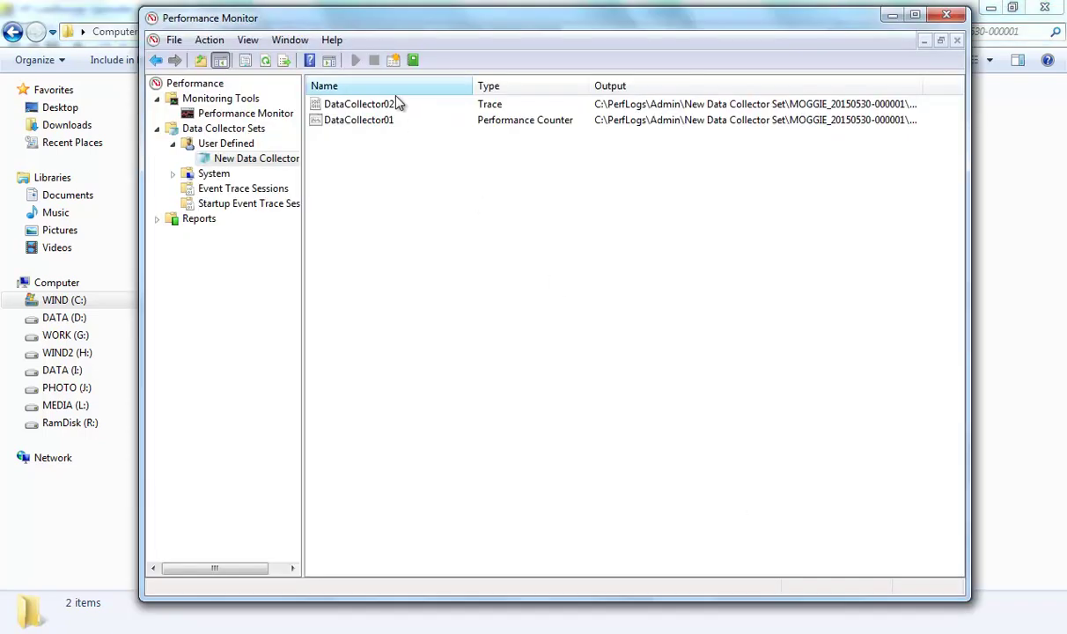
pyautogui.click(534, 119)
pyautogui.click(523, 106)
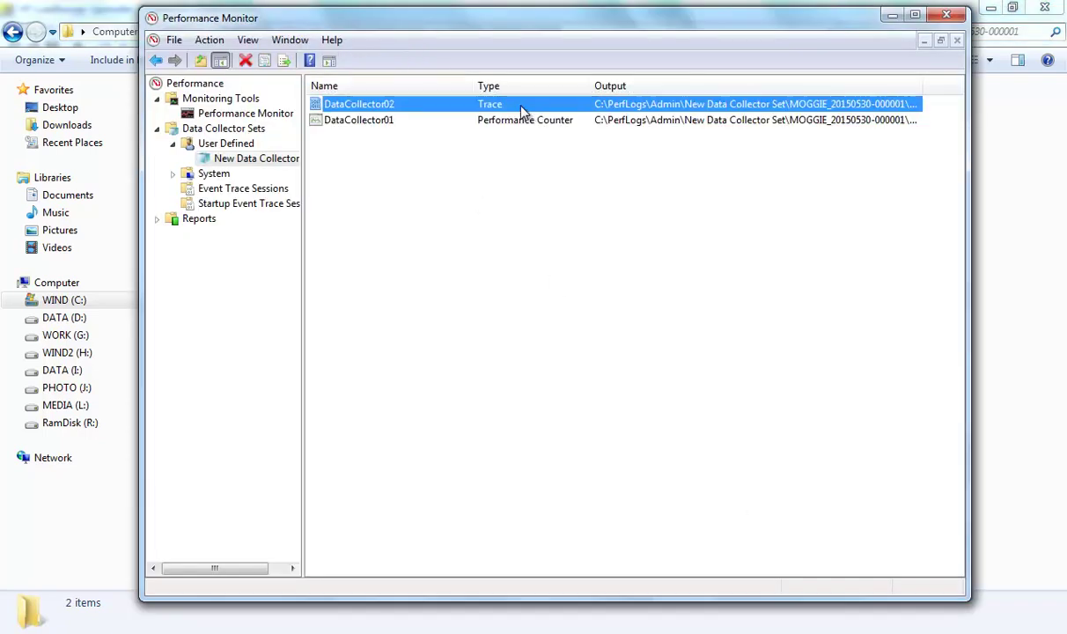
pyautogui.click(417, 121)
pyautogui.rightClick(417, 121)
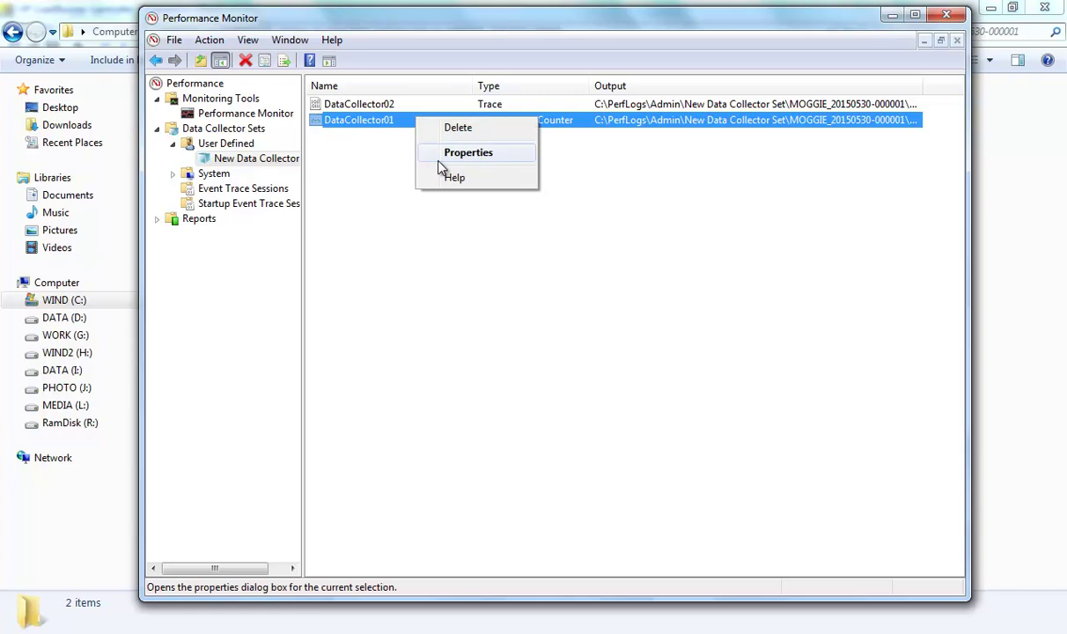
pyautogui.click(440, 155)
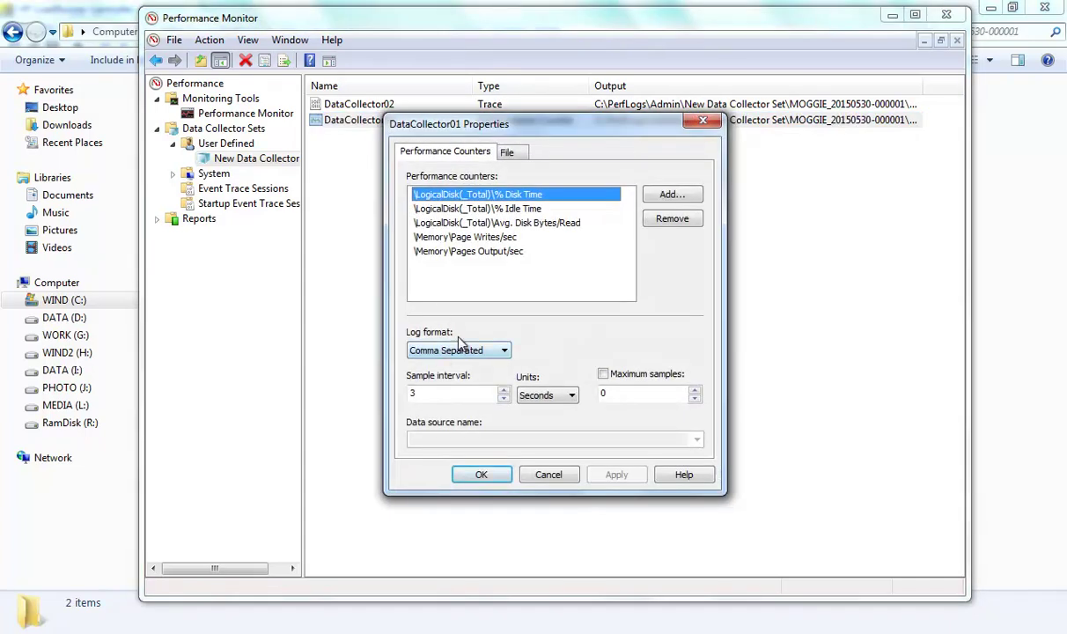
# - Check the example log file name in the file settings of DataCollector01 and close its properties
pyautogui.click(508, 152)
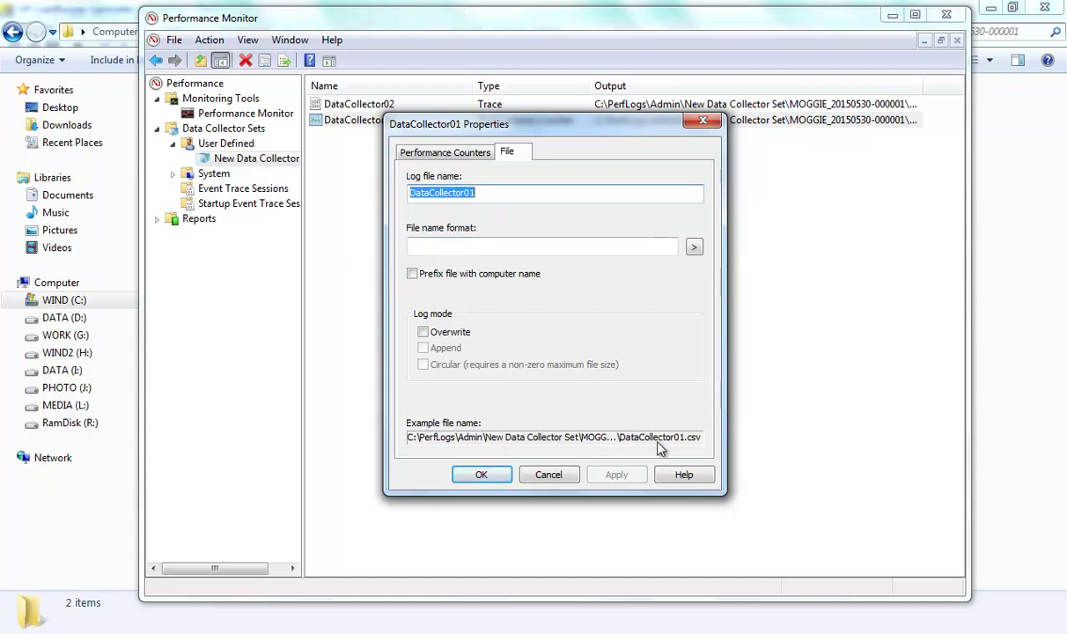
pyautogui.click(483, 475)
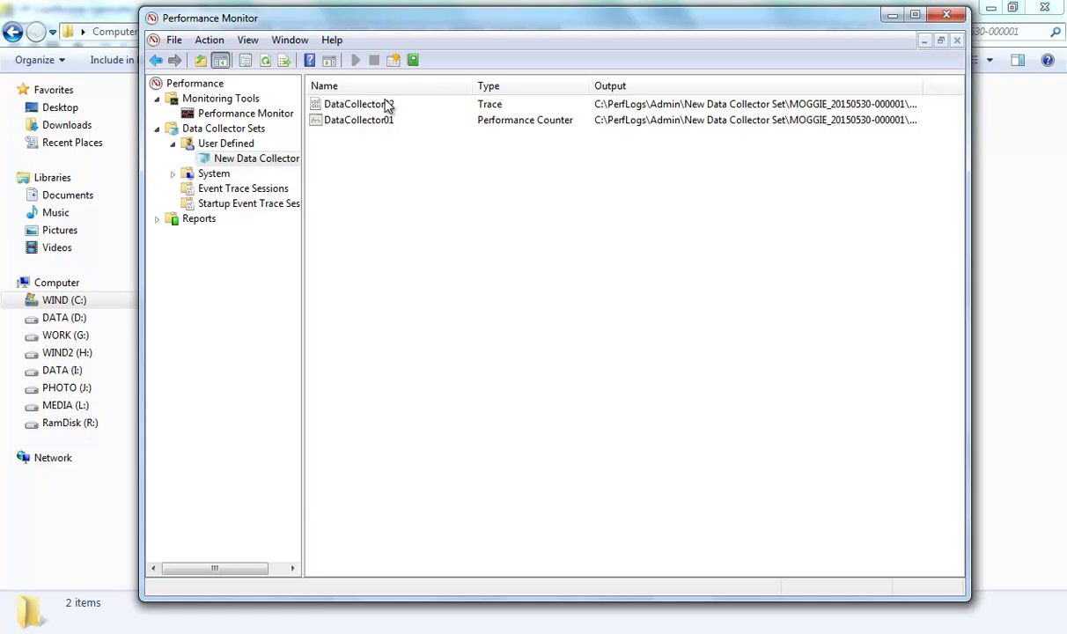
pyautogui.click(354, 116)
pyautogui.click(359, 102)
pyautogui.click(379, 159)
# - Switch to Windows Explorer, refresh the view and reopen the run folder inside New Data Collector Set to check its log files
pyautogui.click(1021, 299)
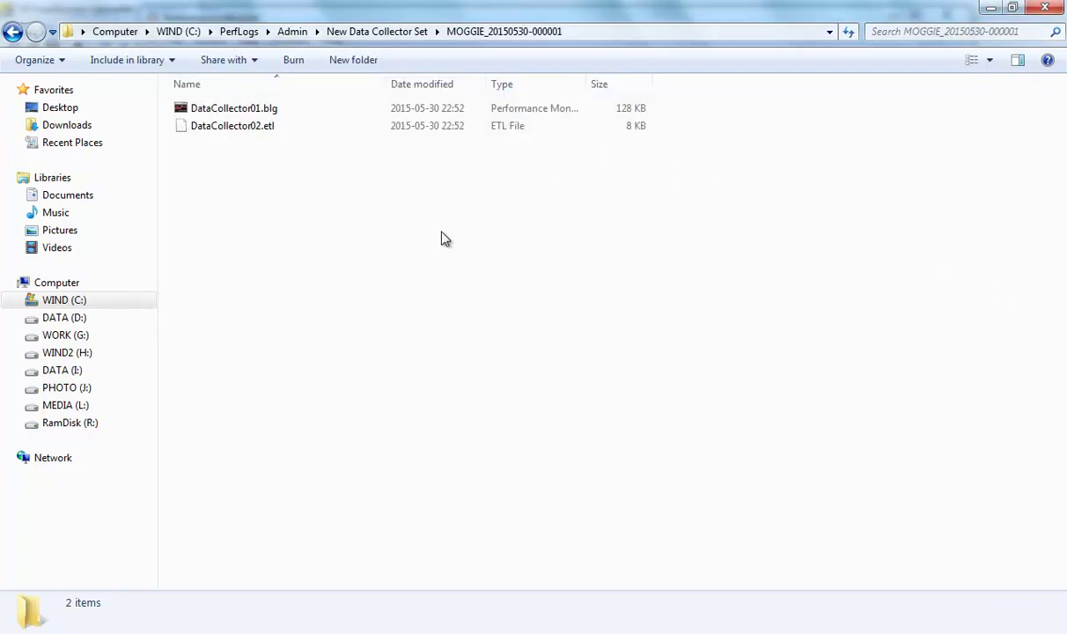
pyautogui.rightClick(418, 219)
pyautogui.click(486, 293)
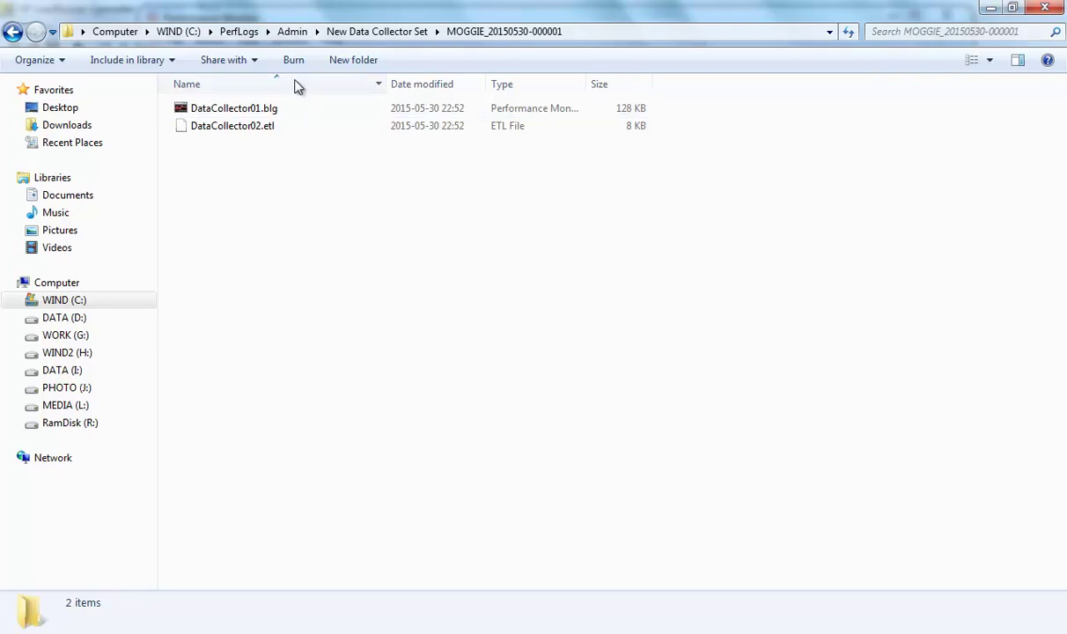
pyautogui.click(291, 32)
pyautogui.doubleClick(264, 115)
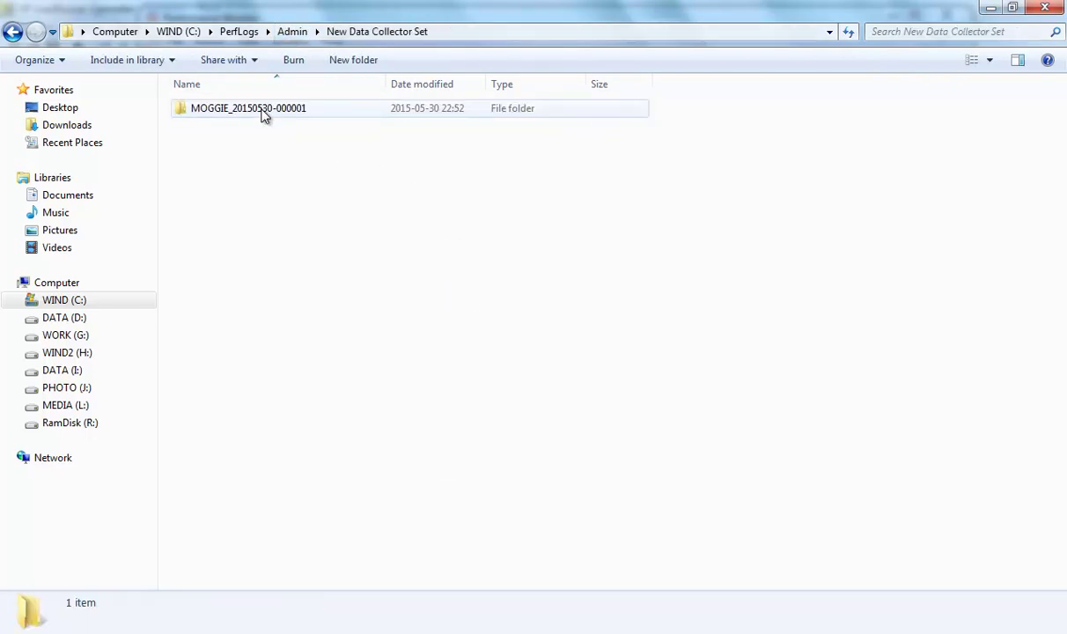
pyautogui.doubleClick(261, 114)
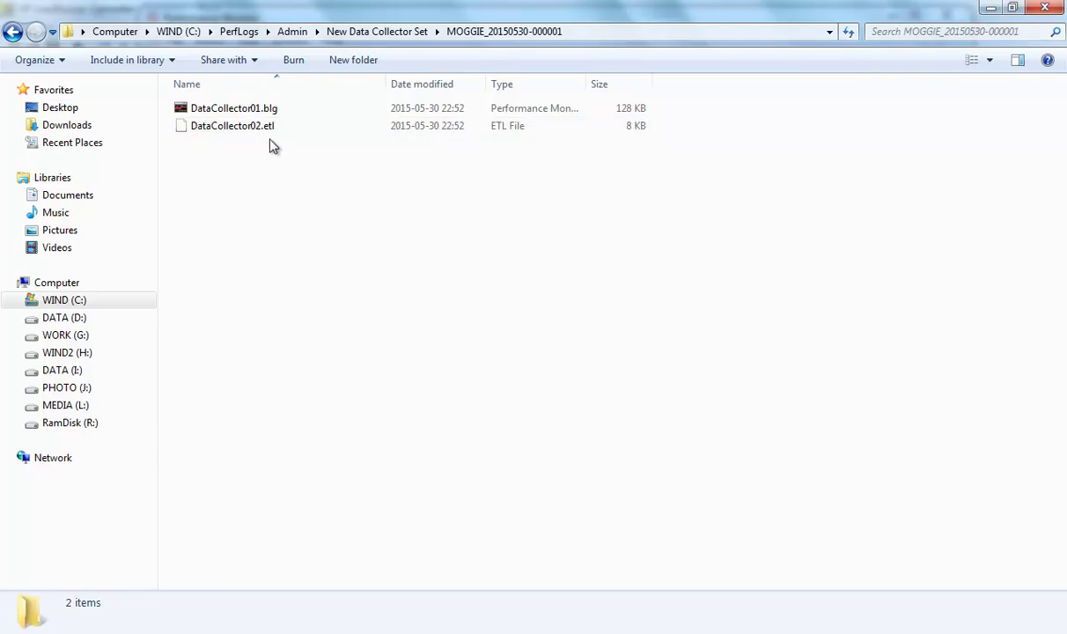
# - Return to Performance Monitor and reapply Comma Separated as the log format of DataCollector01 in New Data Collector Set
pyautogui.hotkey('alt', 'Tab')
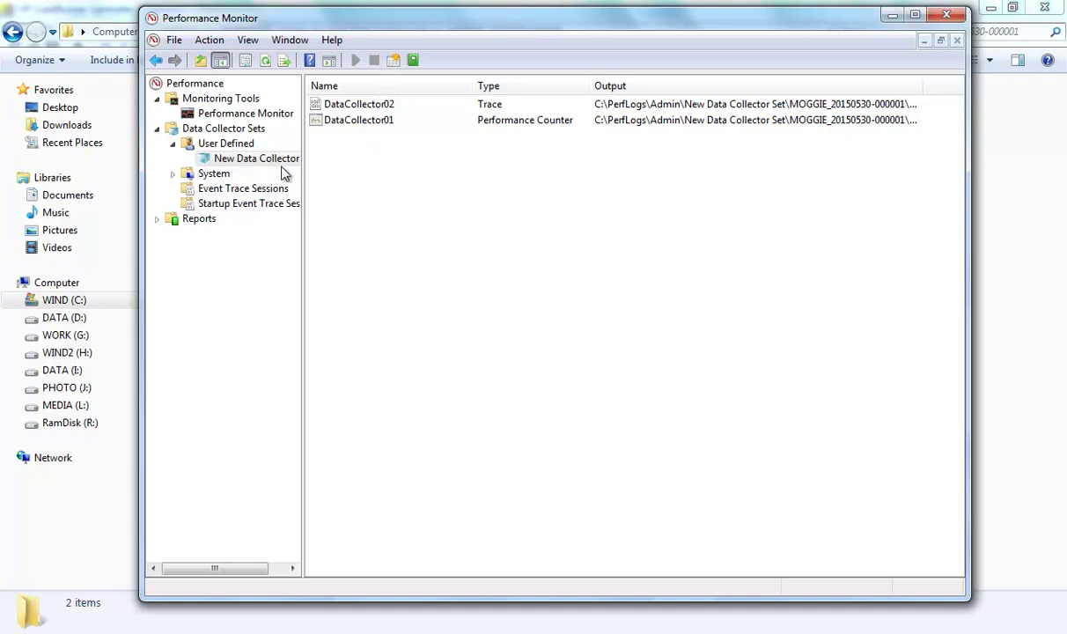
pyautogui.click(248, 164)
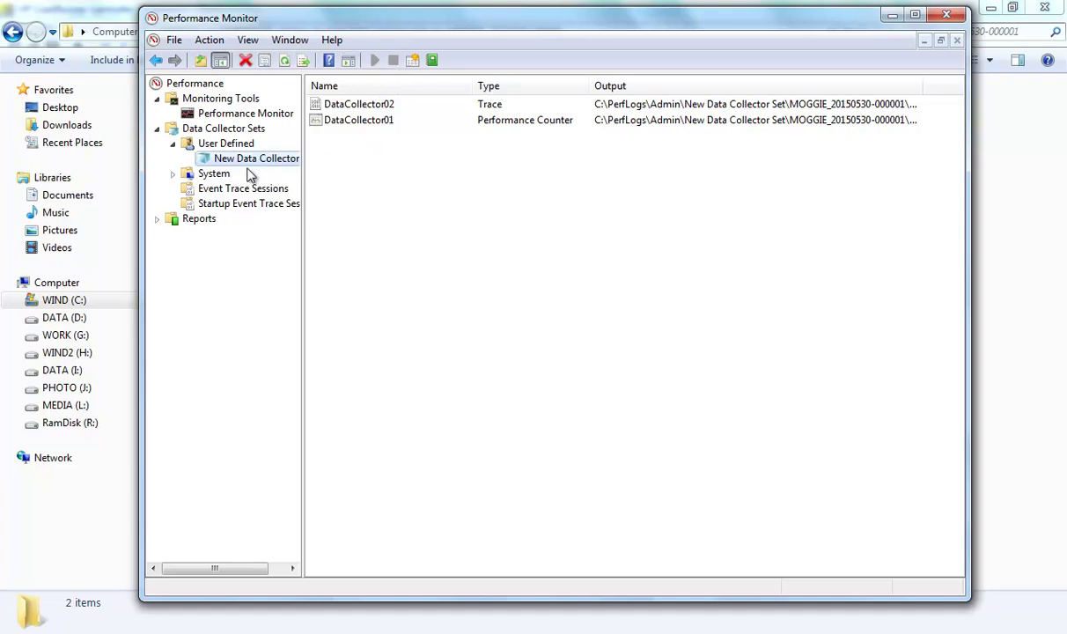
pyautogui.click(245, 60)
pyautogui.click(635, 400)
pyautogui.click(387, 123)
pyautogui.rightClick(387, 122)
pyautogui.click(421, 152)
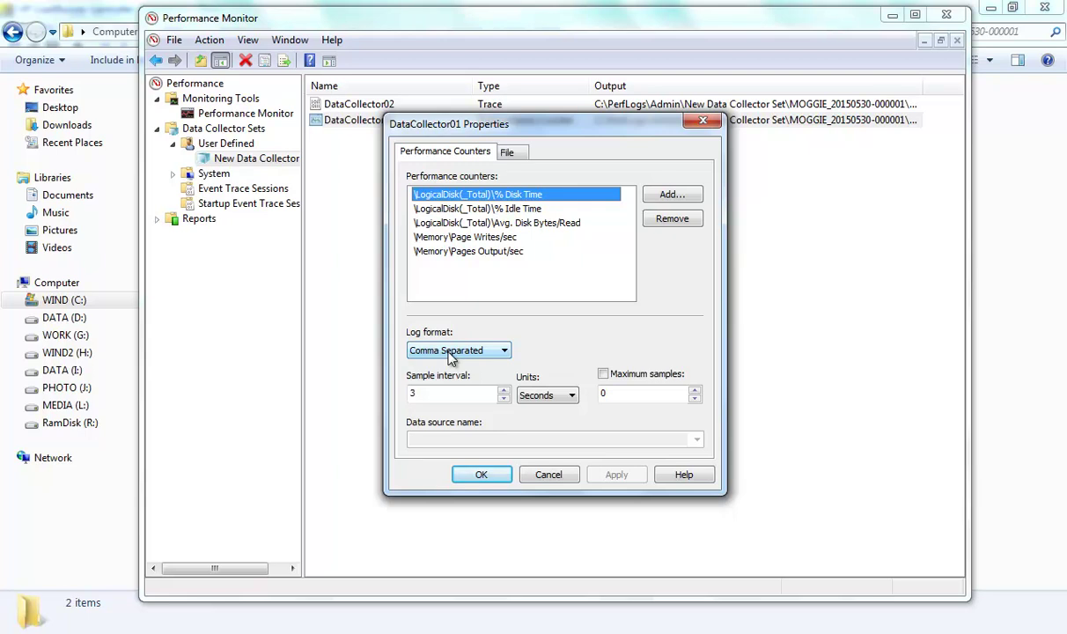
pyautogui.click(484, 352)
pyautogui.click(487, 366)
pyautogui.click(481, 473)
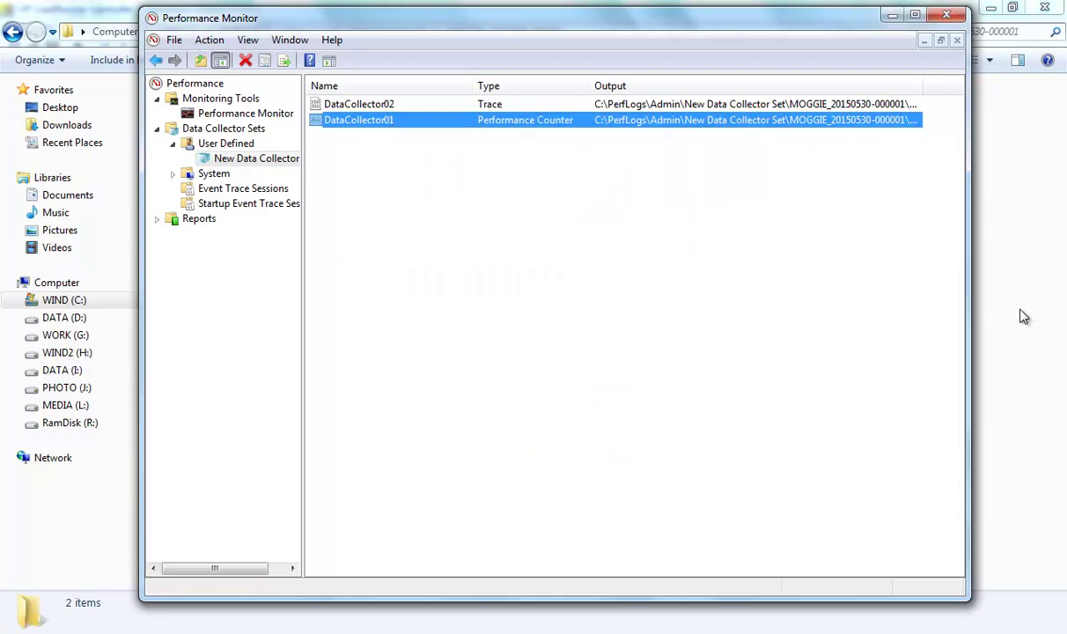
# - Recheck the run folder and the log format of DataCollector01, dismissing its properties unchanged, and close Performance Monitor
pyautogui.click(1023, 317)
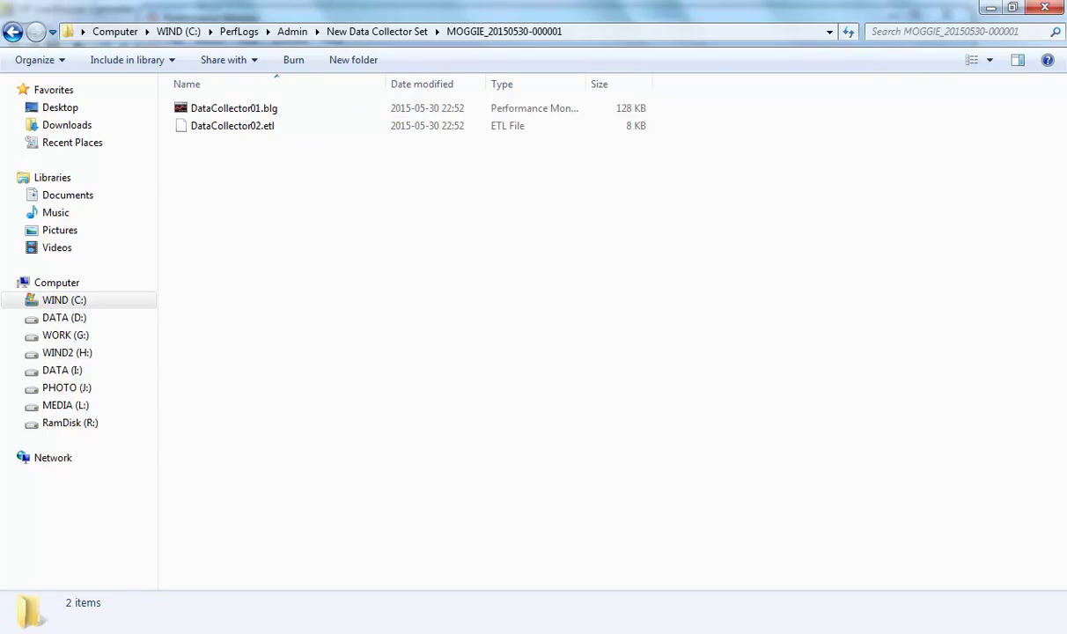
pyautogui.hotkey('alt', 'Tab')
pyautogui.click(335, 173)
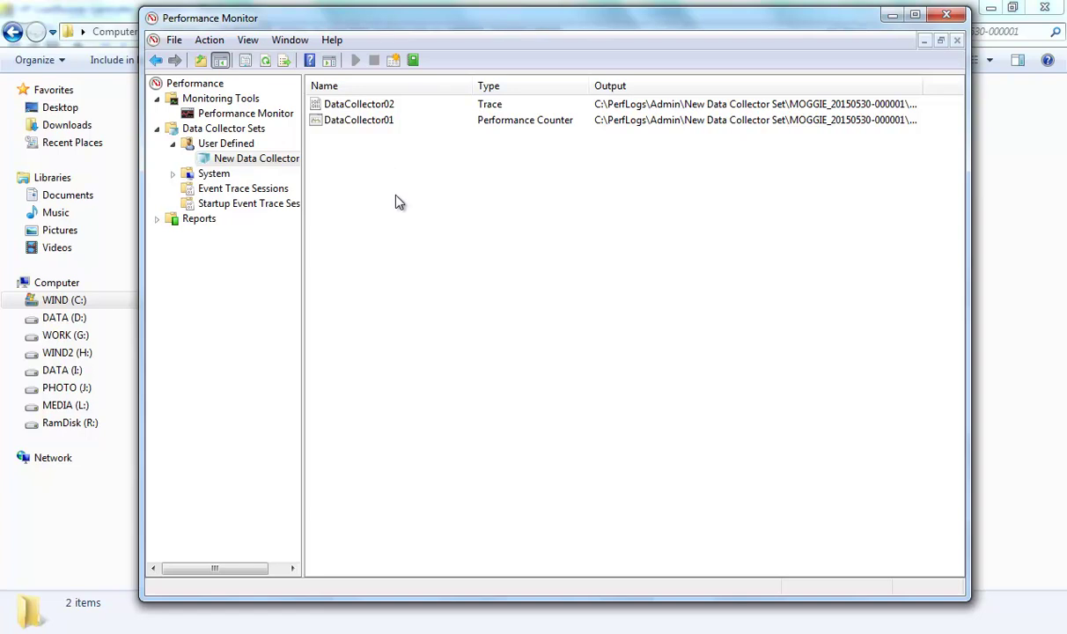
pyautogui.rightClick(364, 120)
pyautogui.click(425, 161)
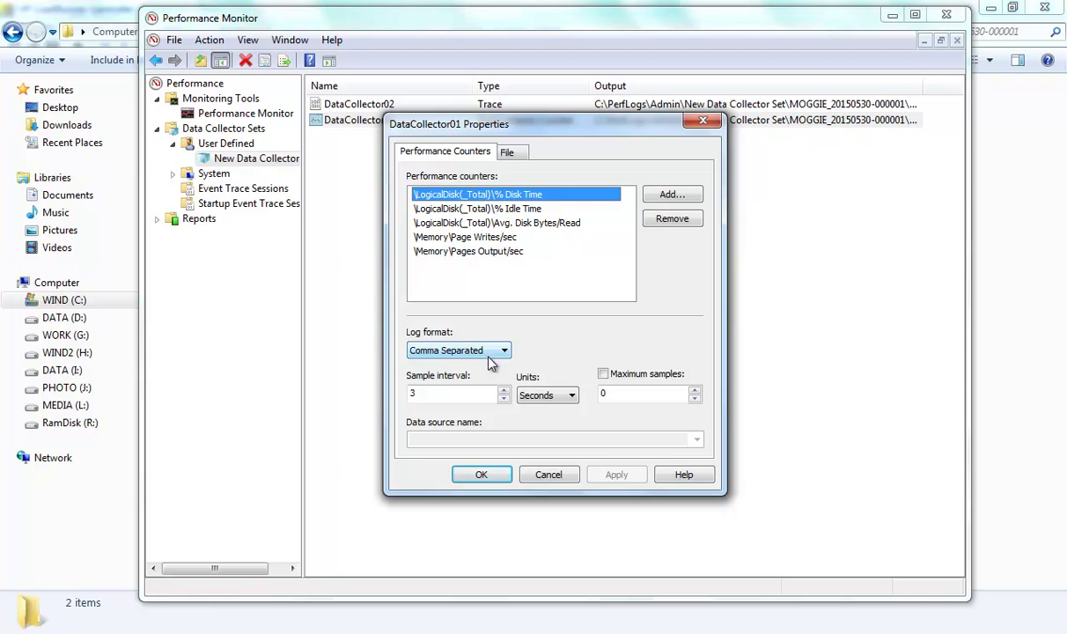
pyautogui.click(550, 474)
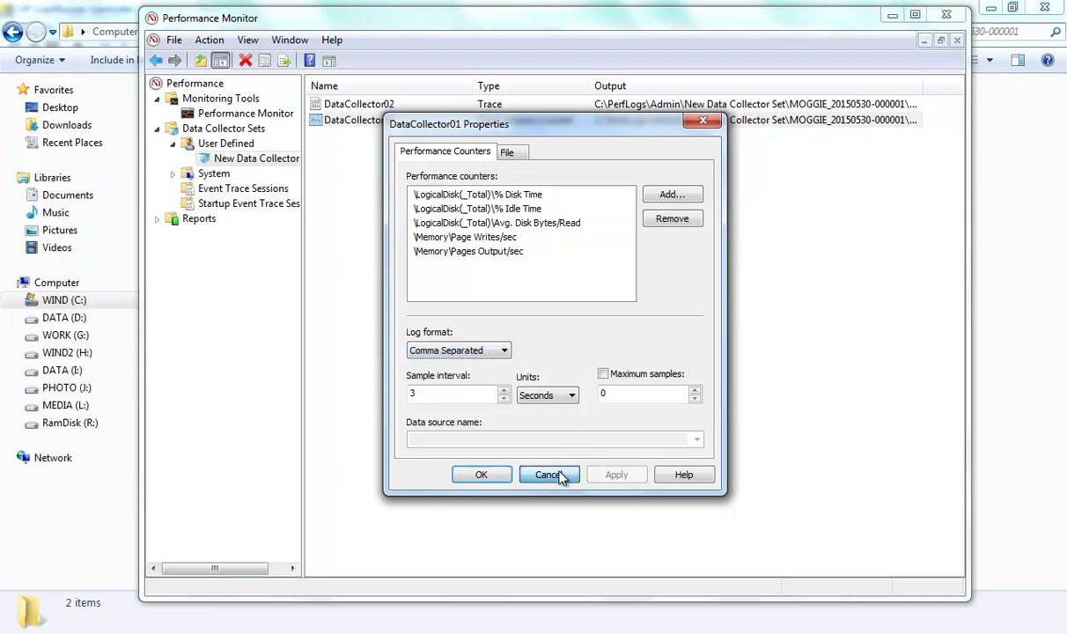
pyautogui.click(943, 19)
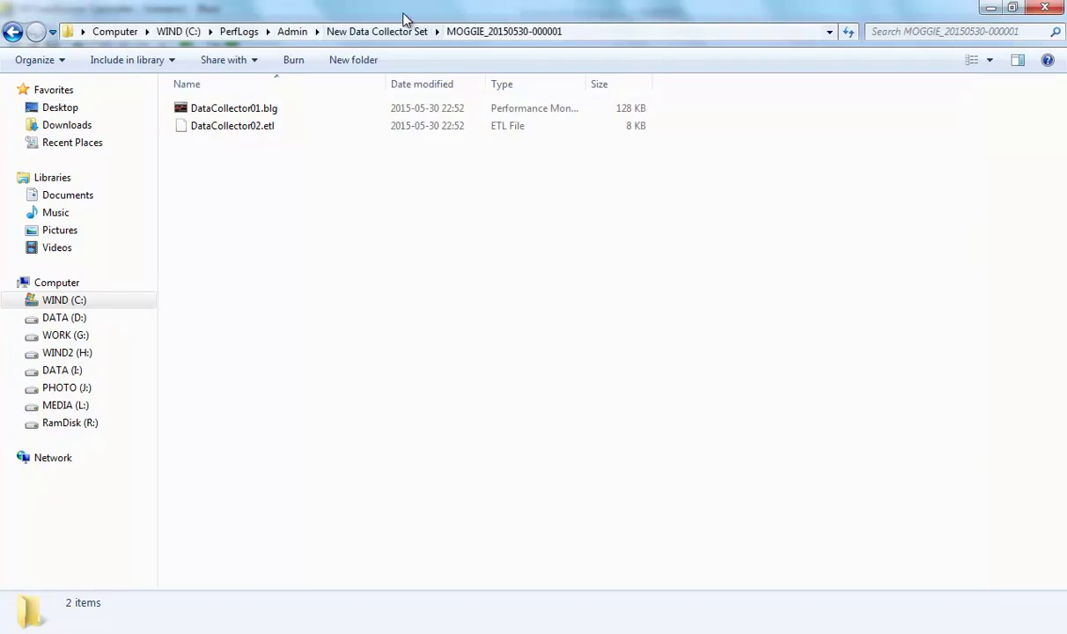
# - Switch from Windows Explorer to LoadRunner Controller and close the Windows Resources graph
pyautogui.click(375, 35)
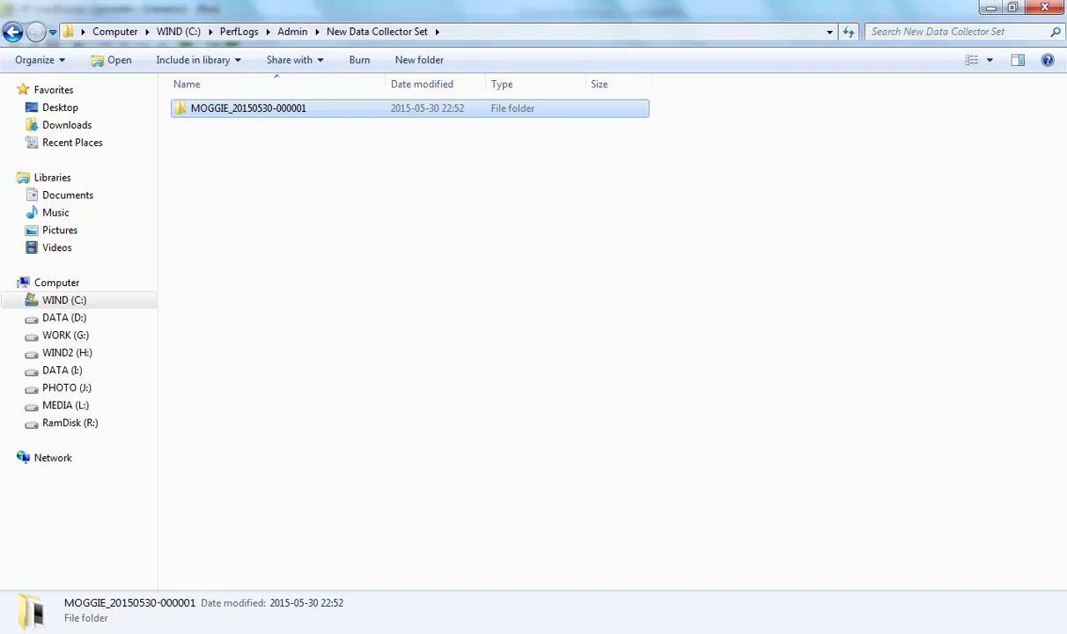
pyautogui.click(616, 564)
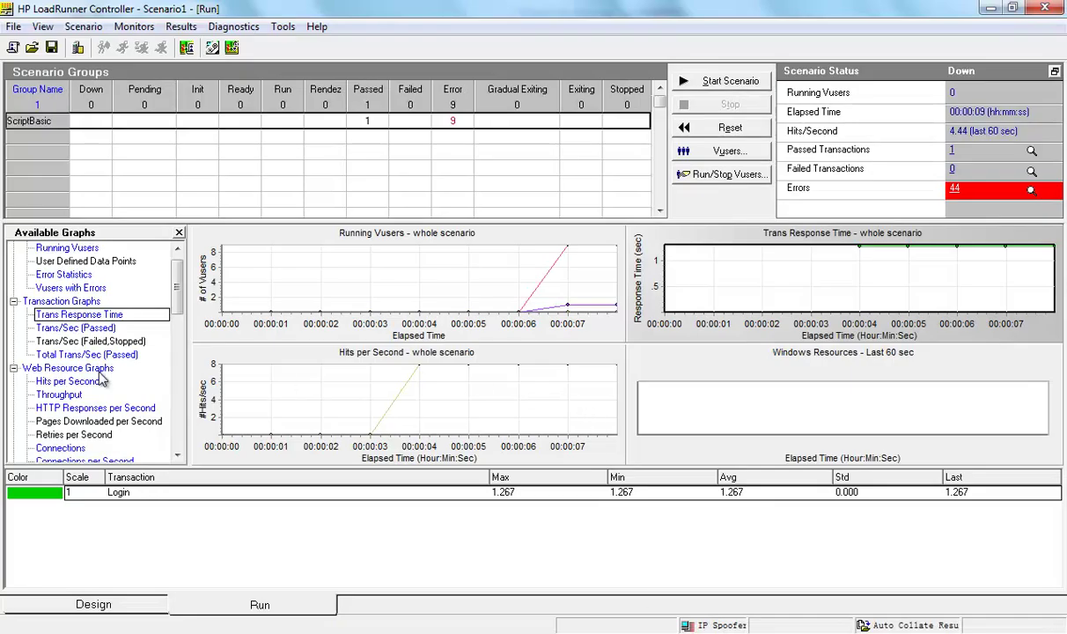
pyautogui.scroll(-2, 175, 304)
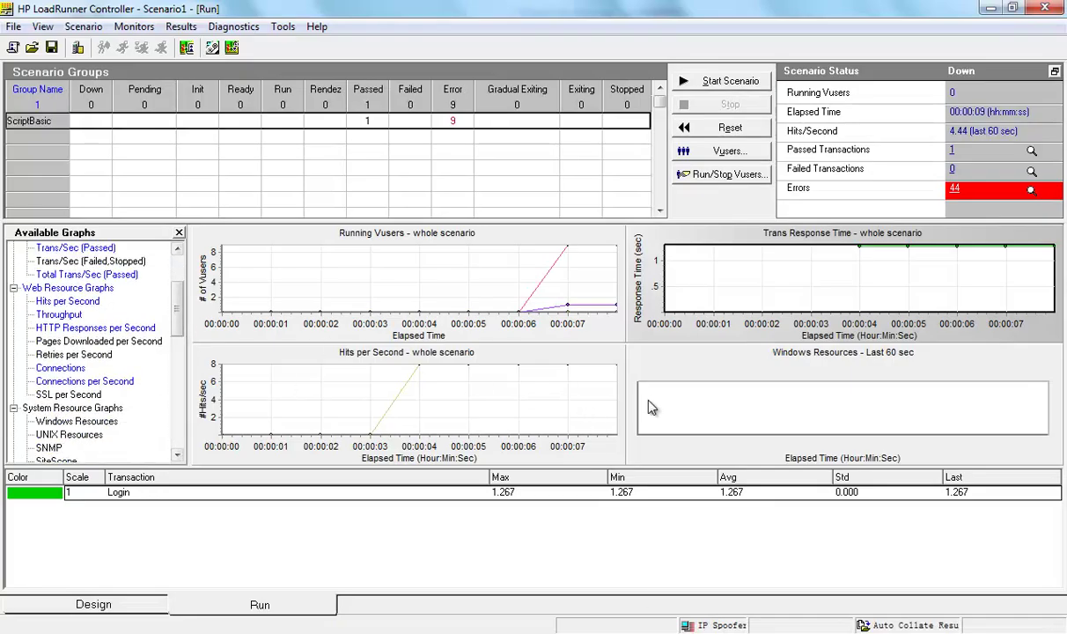
pyautogui.click(669, 407)
pyautogui.rightClick(752, 382)
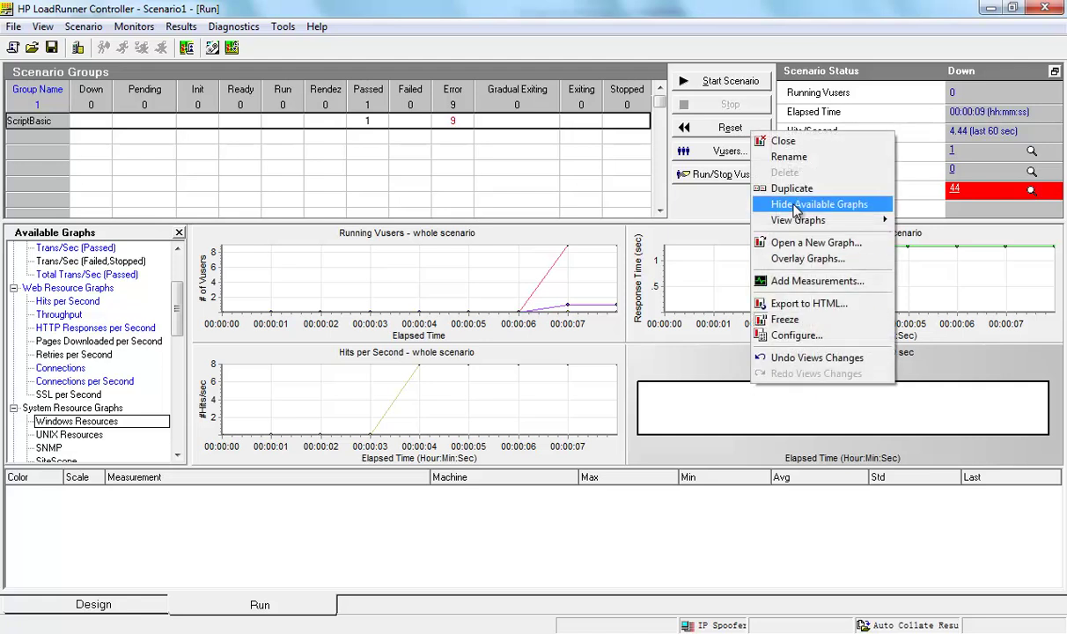
pyautogui.click(792, 141)
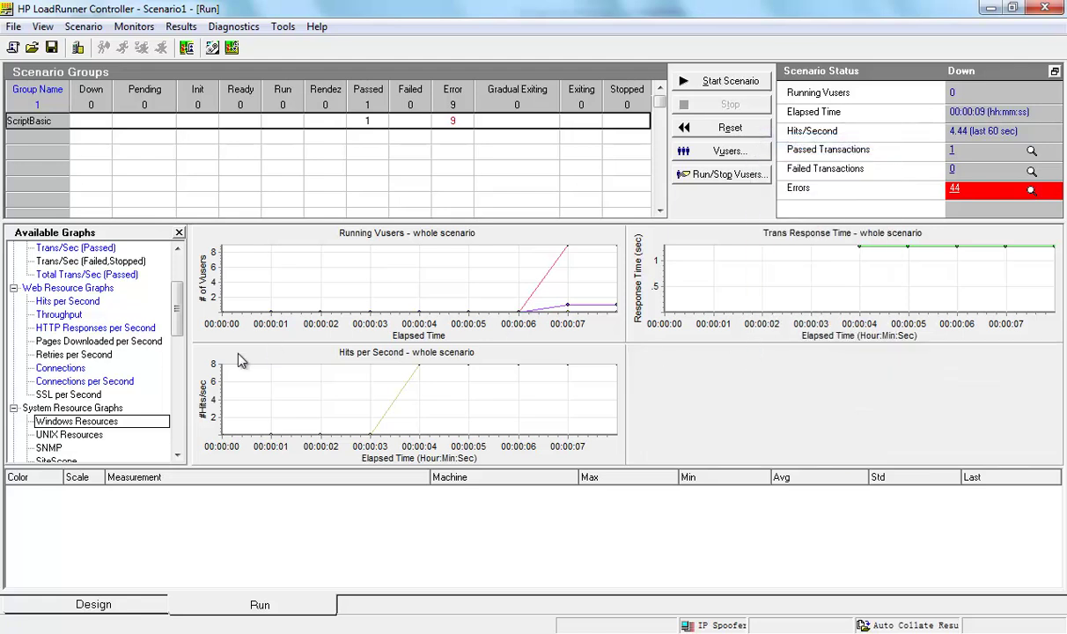
# - Display the Windows Resources graph from the System Resource Graphs group in the empty graph area
pyautogui.click(49, 421)
pyautogui.click(59, 411)
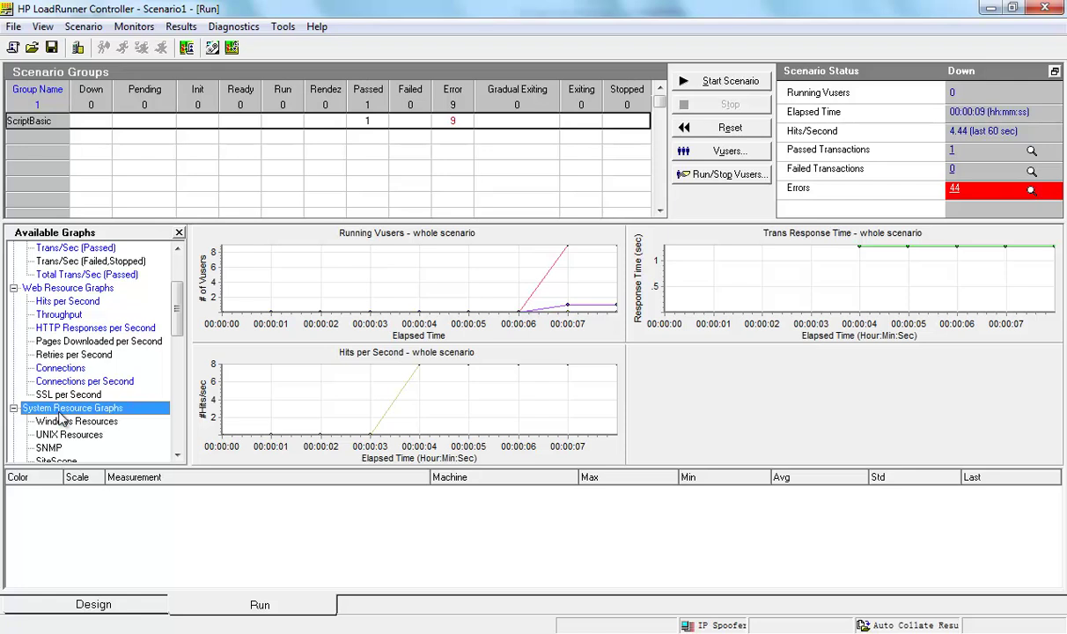
pyautogui.doubleClick(60, 423)
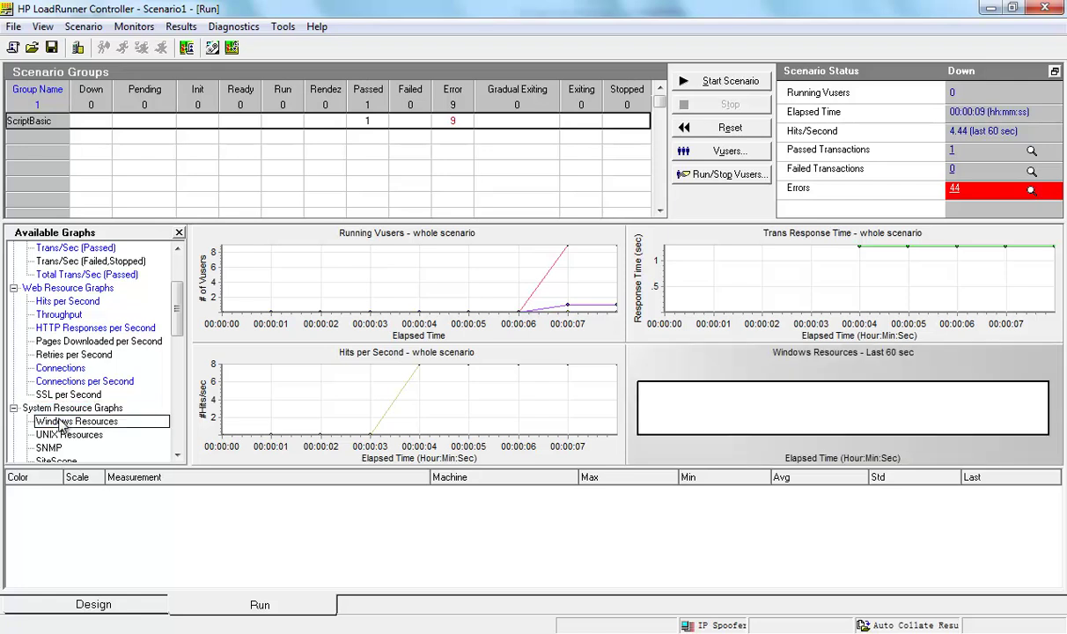
# - Add the machine localhost with the Windows Vista platform to the monitored servers of the Windows Resources graph
pyautogui.rightClick(709, 392)
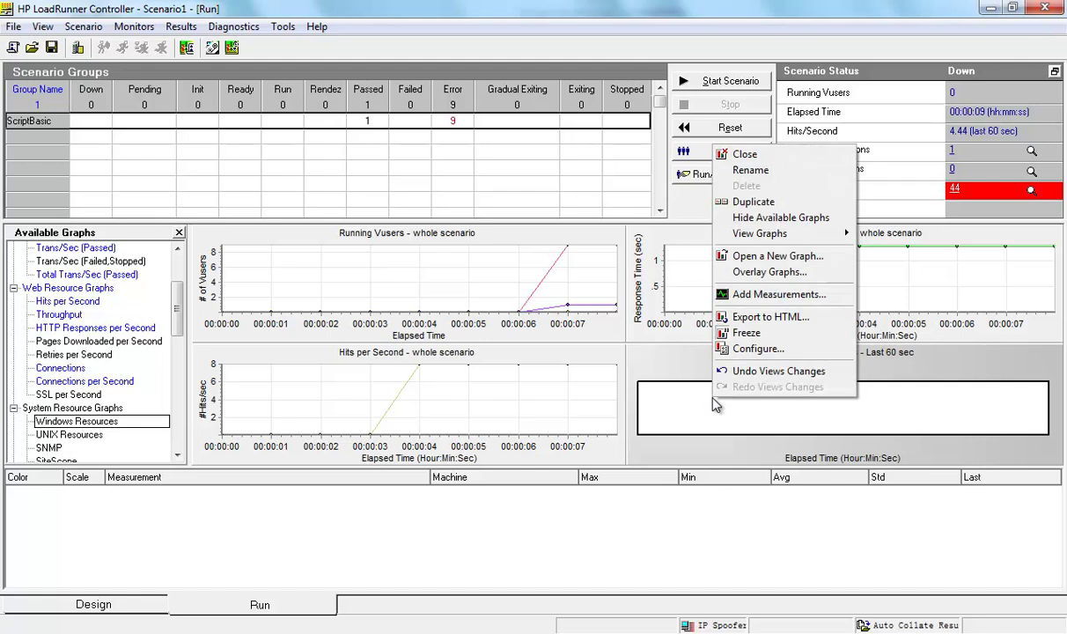
pyautogui.click(766, 296)
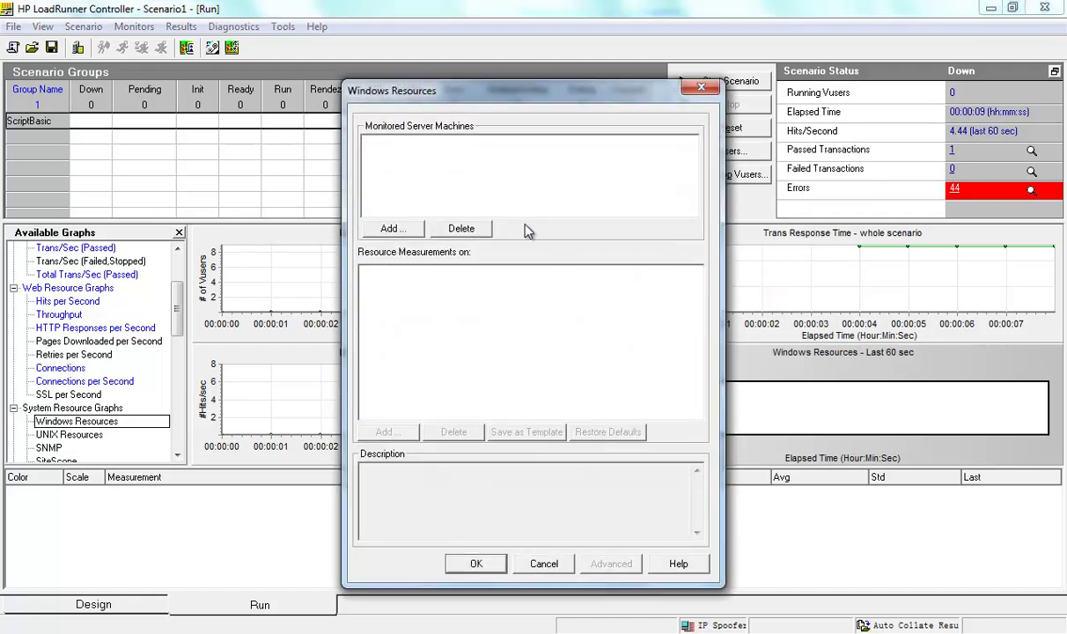
pyautogui.click(394, 228)
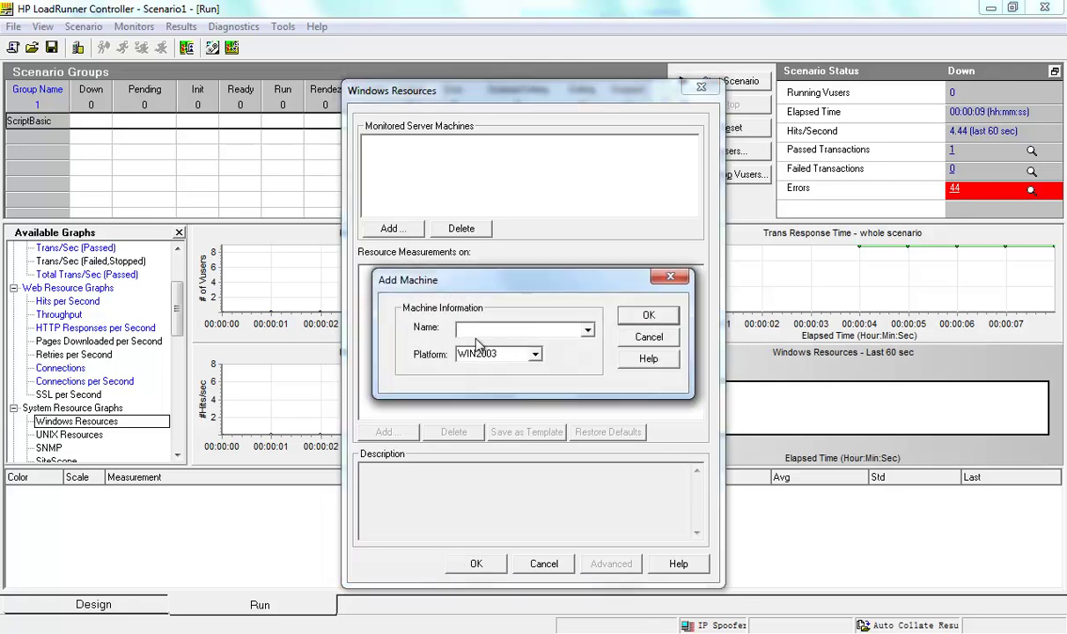
pyautogui.write('lo')
pyautogui.write('loc')
pyautogui.press('BackSpace')
pyautogui.press('BackSpace')
pyautogui.write('localhost')
pyautogui.click(533, 355)
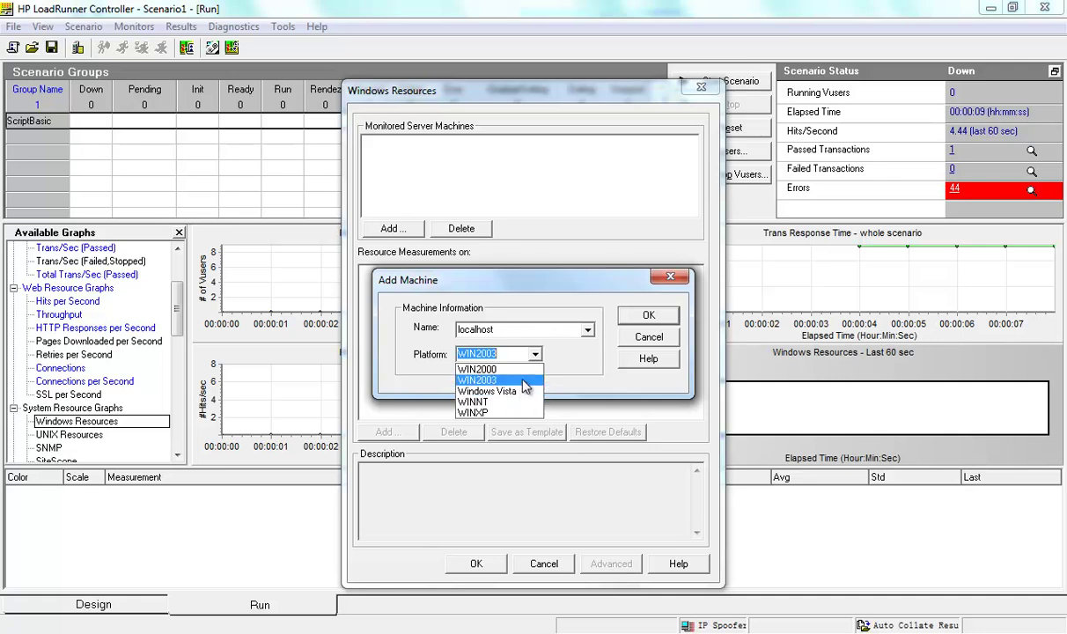
pyautogui.click(518, 391)
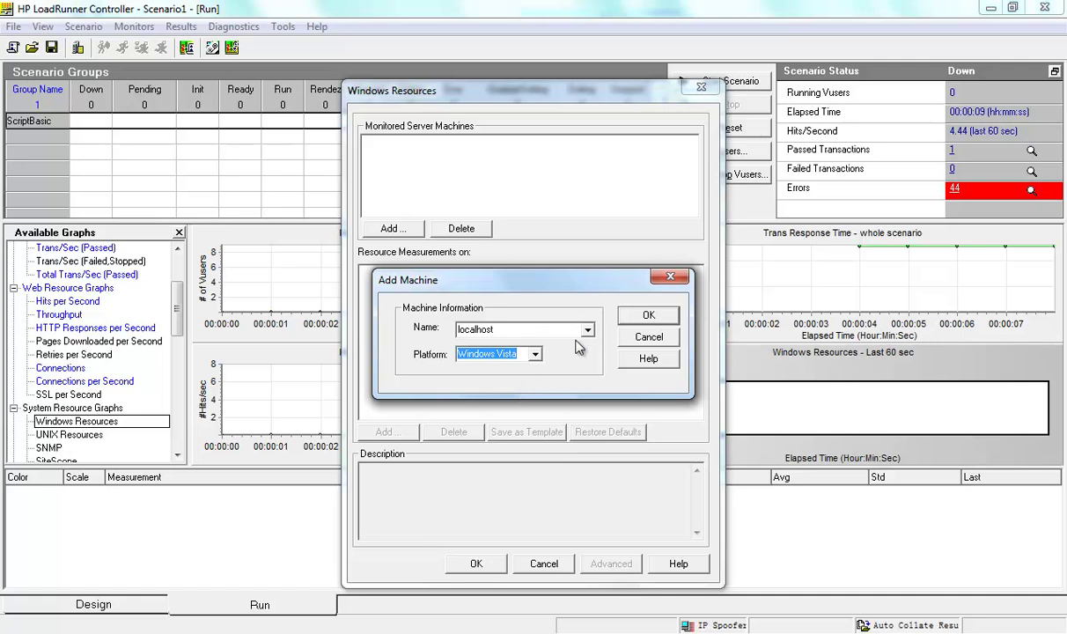
pyautogui.click(629, 315)
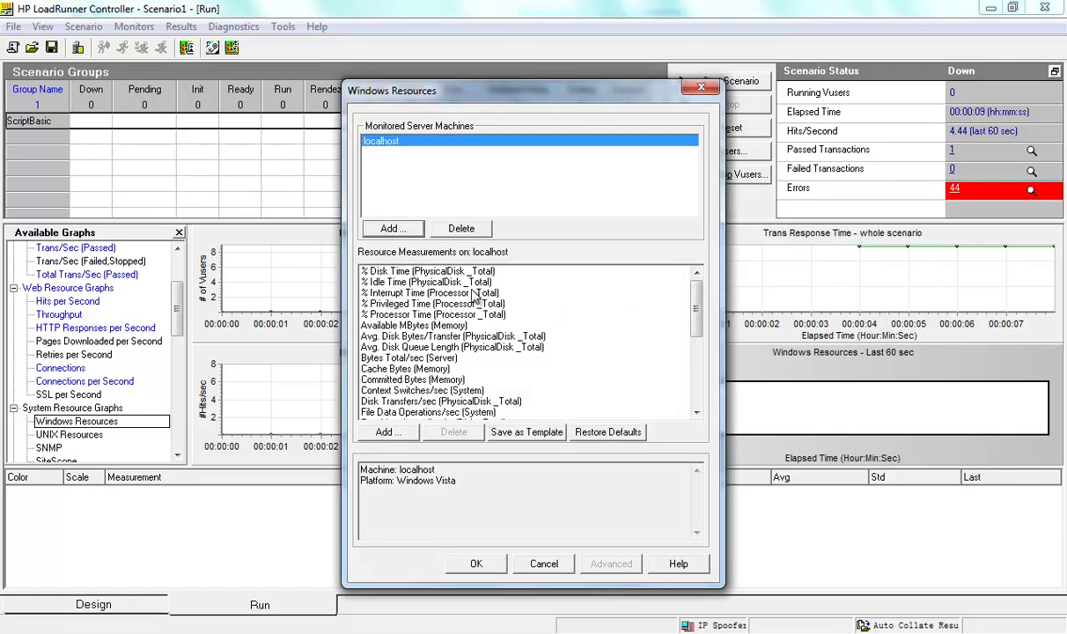
# - Review the default resource measurements for localhost, including the descriptions of % Disk Time and % Processor Time
pyautogui.click(426, 271)
pyautogui.scroll(-8, 446, 308)
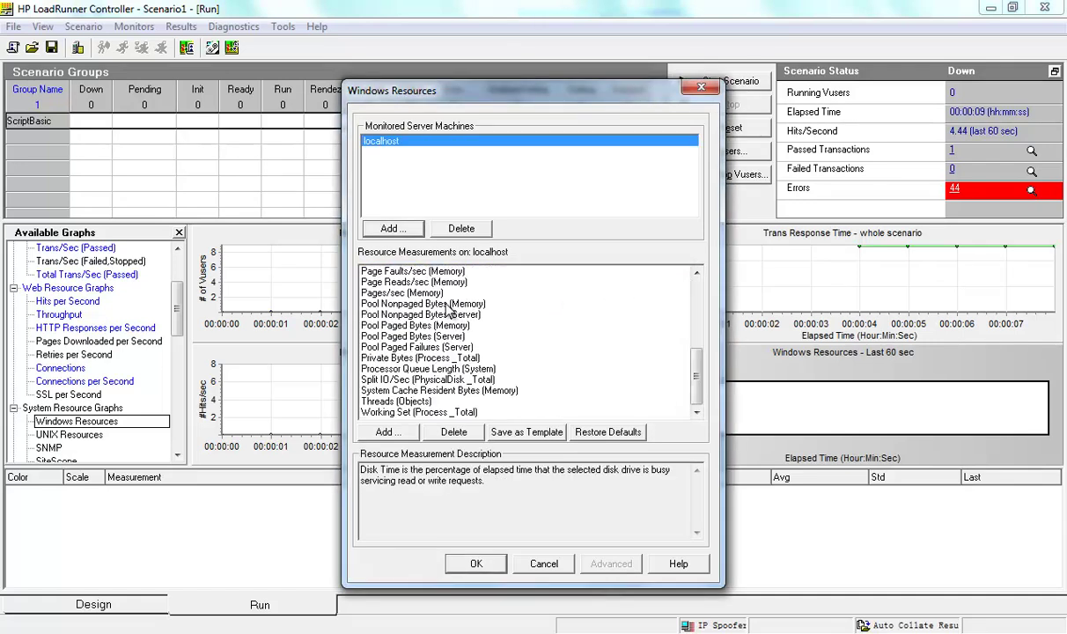
pyautogui.scroll(8, 447, 308)
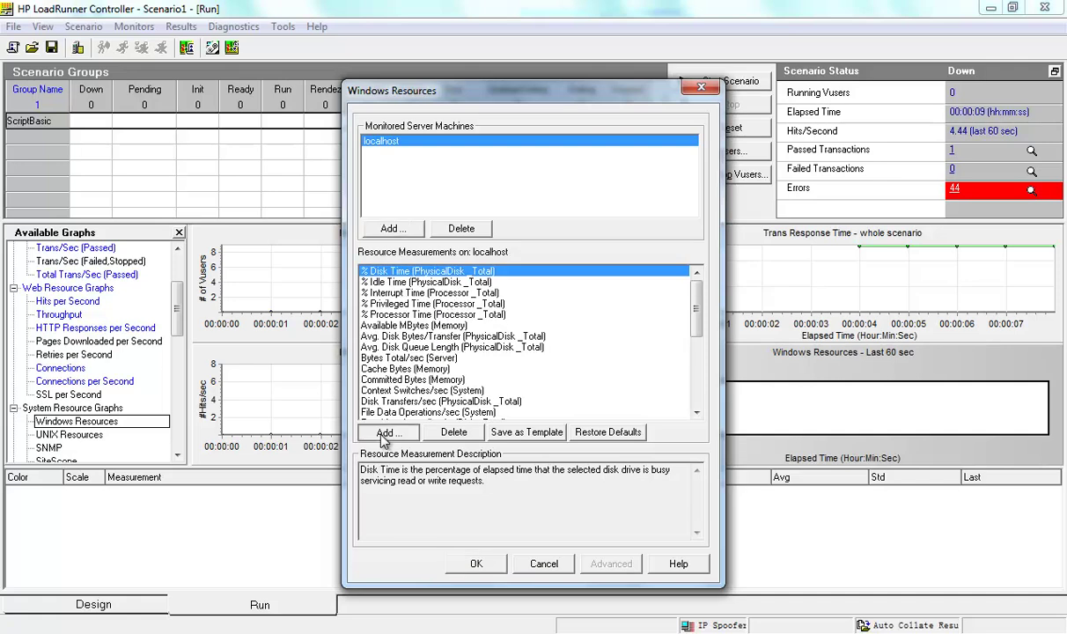
pyautogui.click(401, 314)
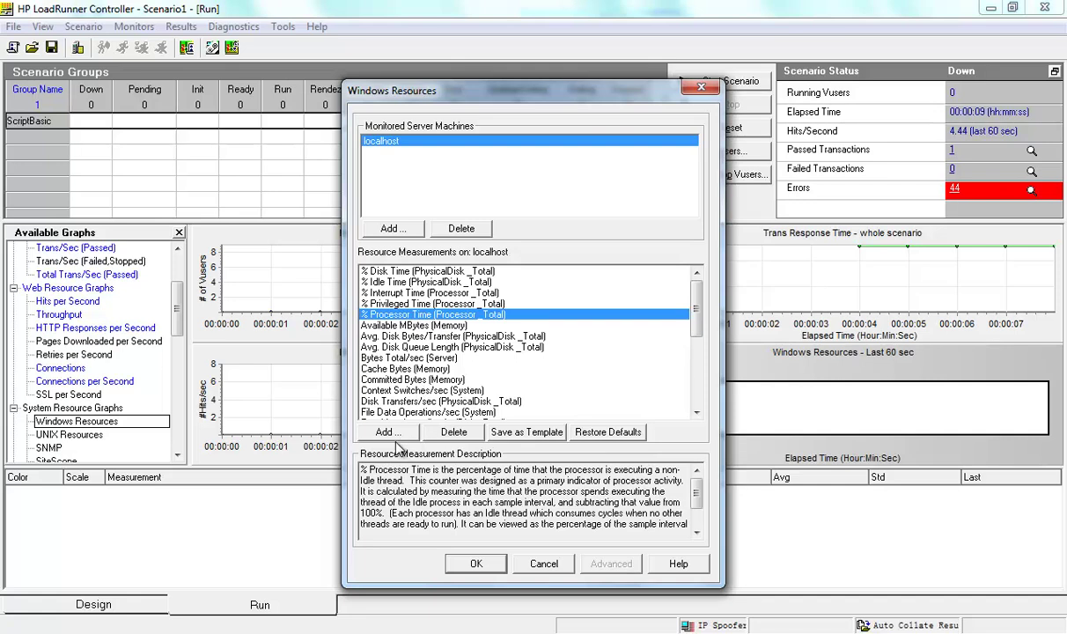
# - Open the dialog for adding localhost measurements and review the counters of the Processor and Memory objects
pyautogui.click(393, 432)
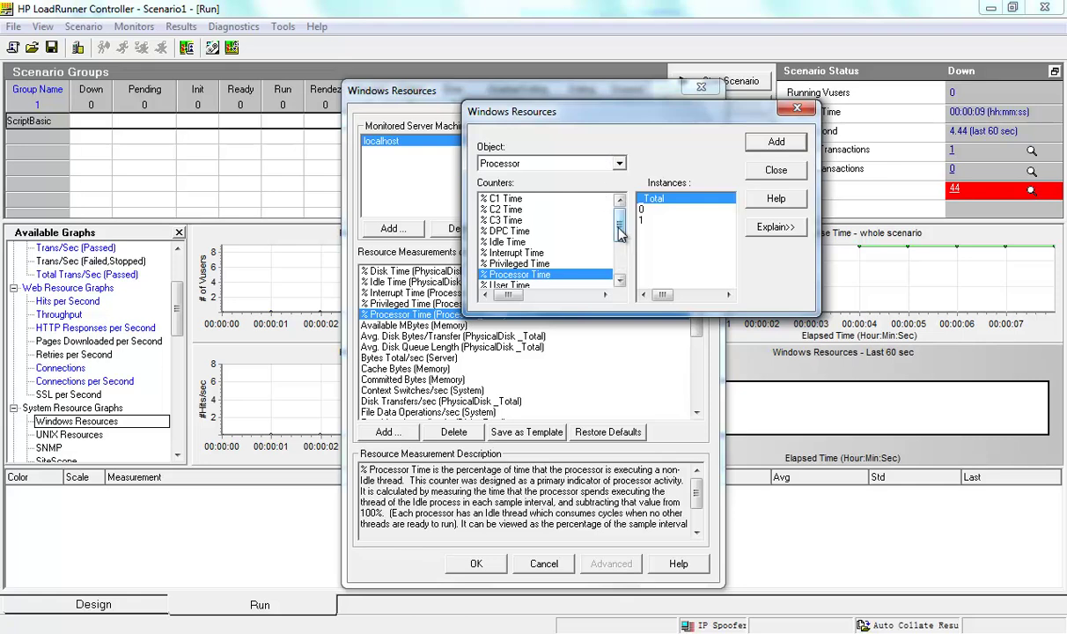
pyautogui.click(564, 168)
pyautogui.click(531, 179)
pyautogui.moveTo(618, 205); pyautogui.dragTo(619, 251)
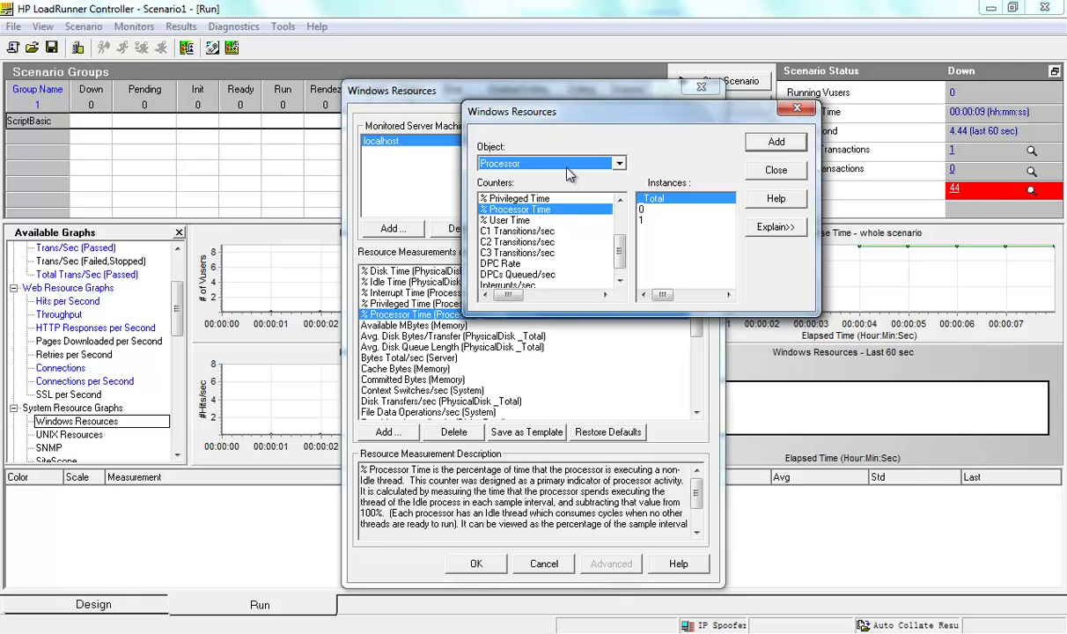
pyautogui.click(536, 159)
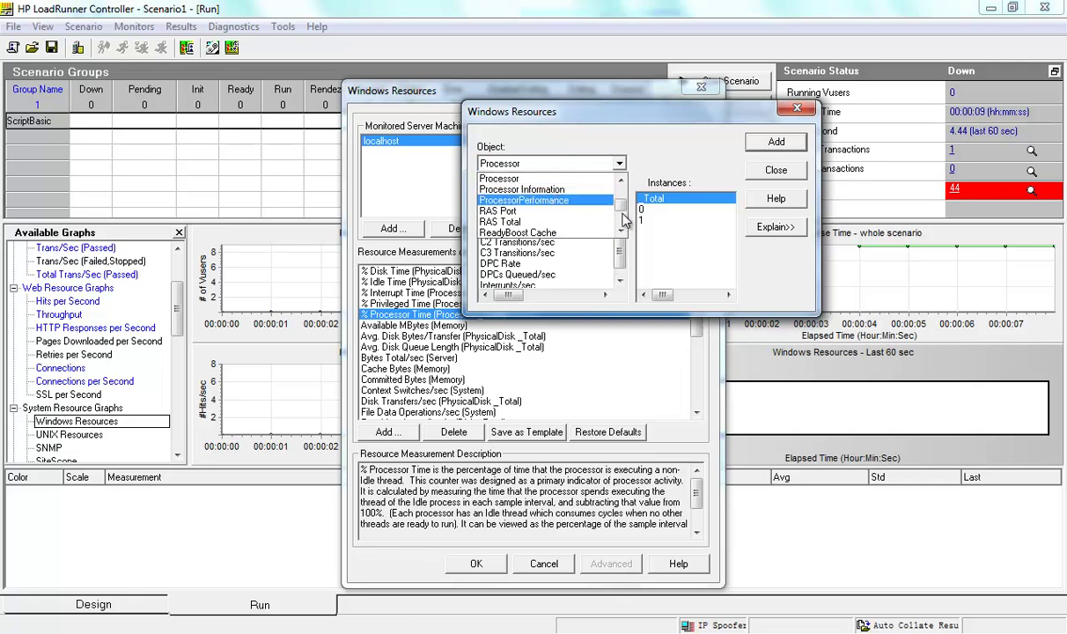
pyautogui.moveTo(621, 208)
pyautogui.mouseDown()
pyautogui.moveTo(622, 224)
pyautogui.moveTo(621, 190)
pyautogui.moveTo(618, 204)
pyautogui.mouseUp()
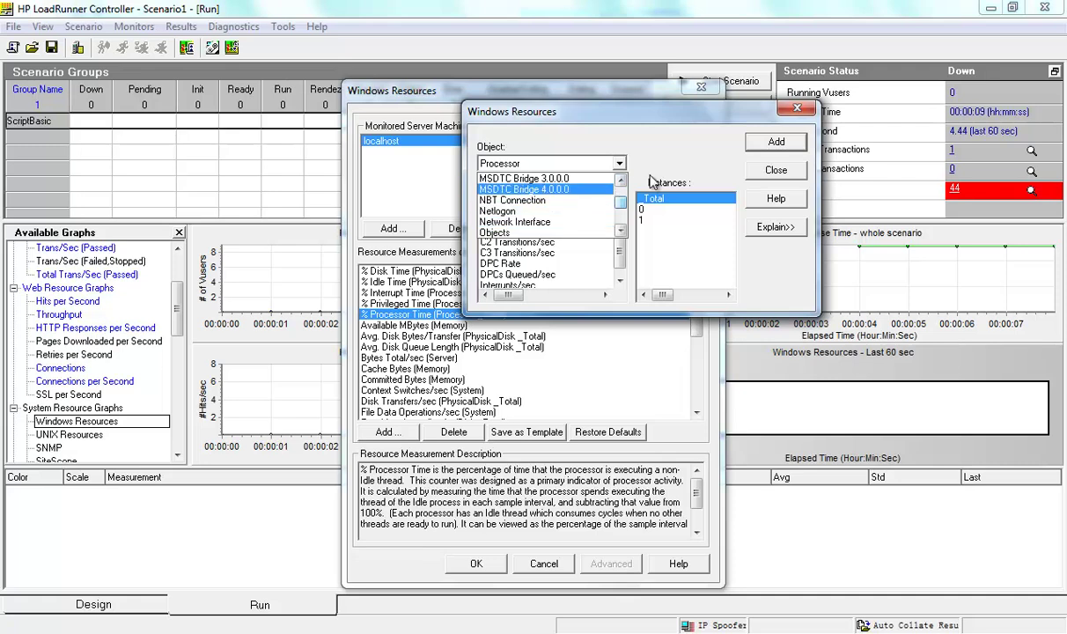
pyautogui.click(621, 182)
pyautogui.click(621, 182)
pyautogui.click(515, 190)
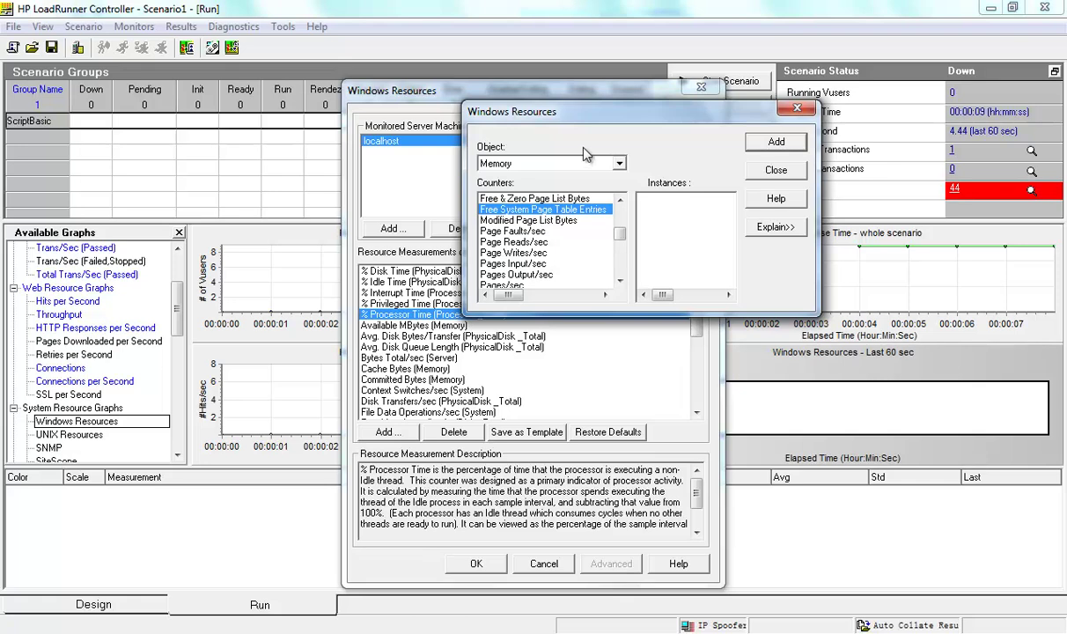
# - Browse the other available performance objects, including the .NET CLR ones, and close the dialog without adding a counter
pyautogui.click(550, 163)
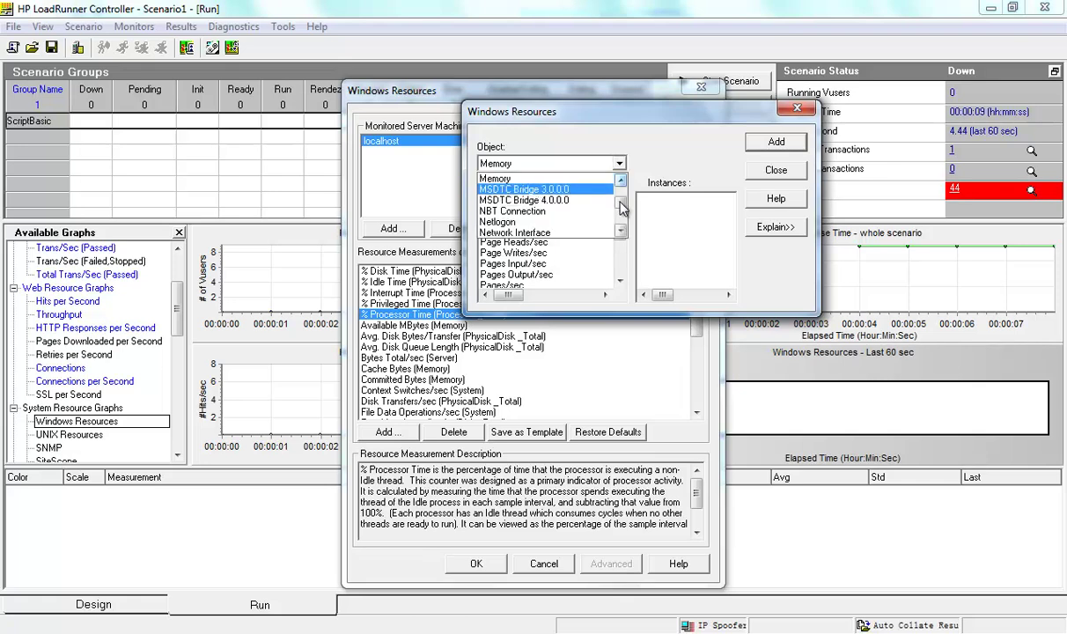
pyautogui.scroll(5, 622, 199)
pyautogui.scroll(2, 622, 199)
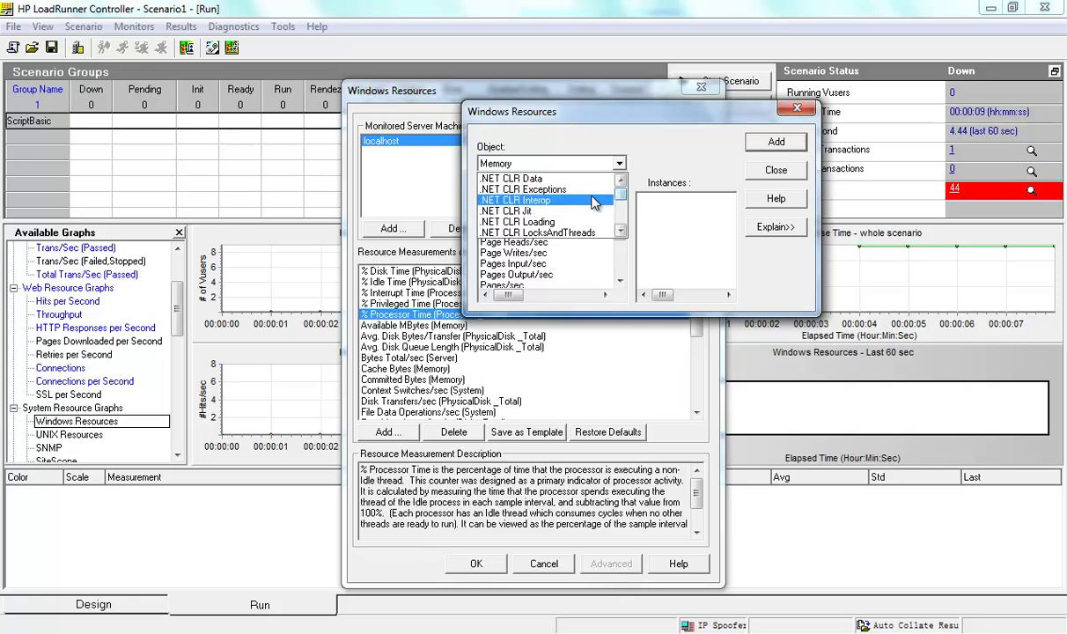
pyautogui.click(722, 163)
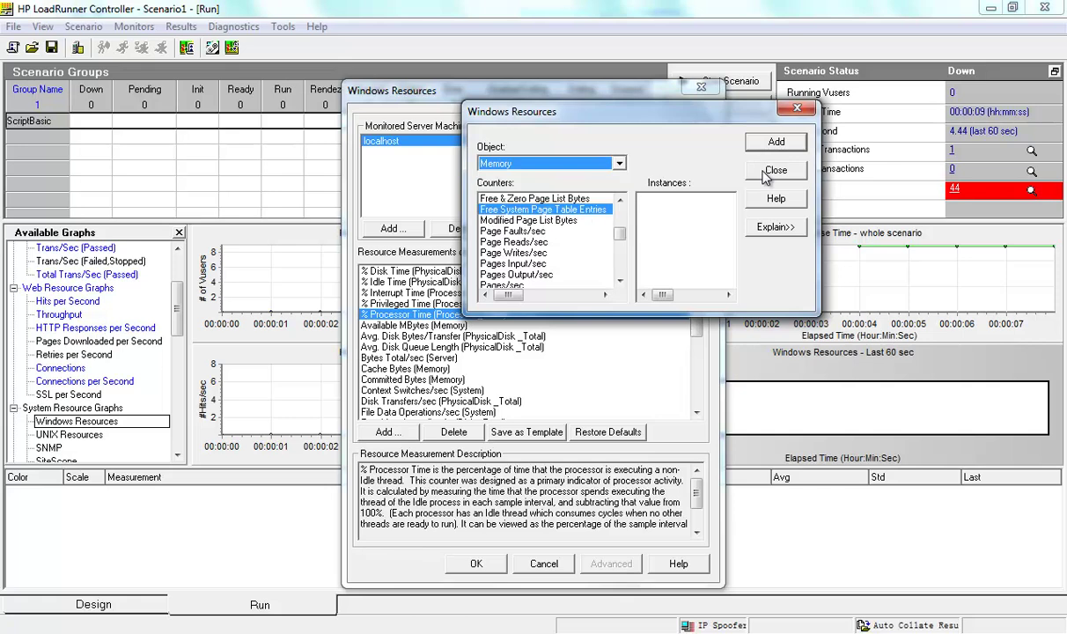
pyautogui.click(767, 173)
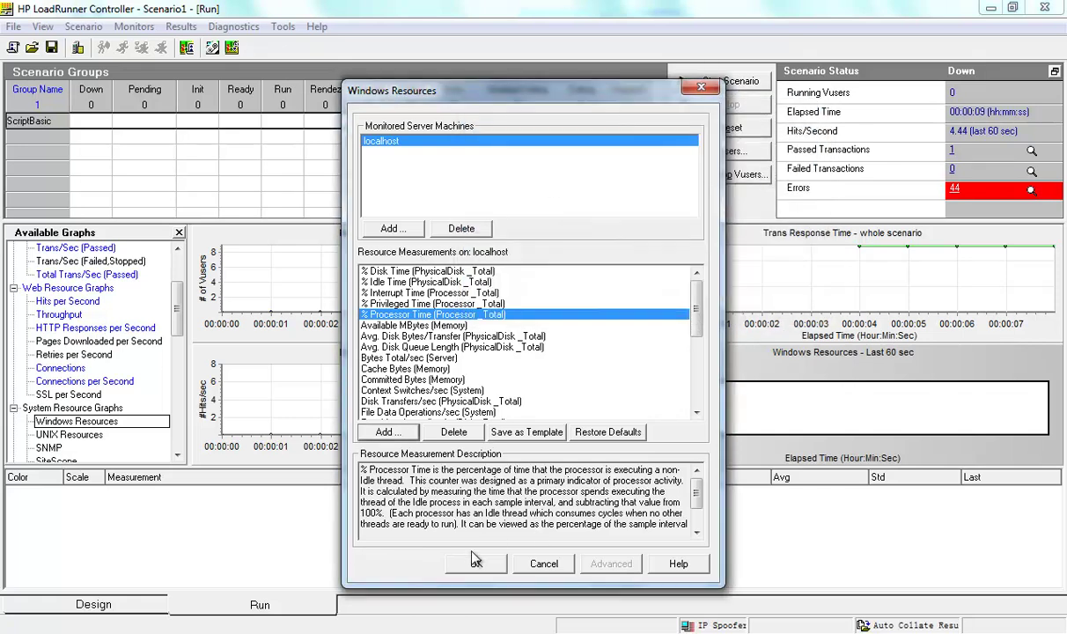
# - Check the description of Avg. Disk Queue Length and accept the default localhost measurements for the Windows Resources graph
pyautogui.click(440, 348)
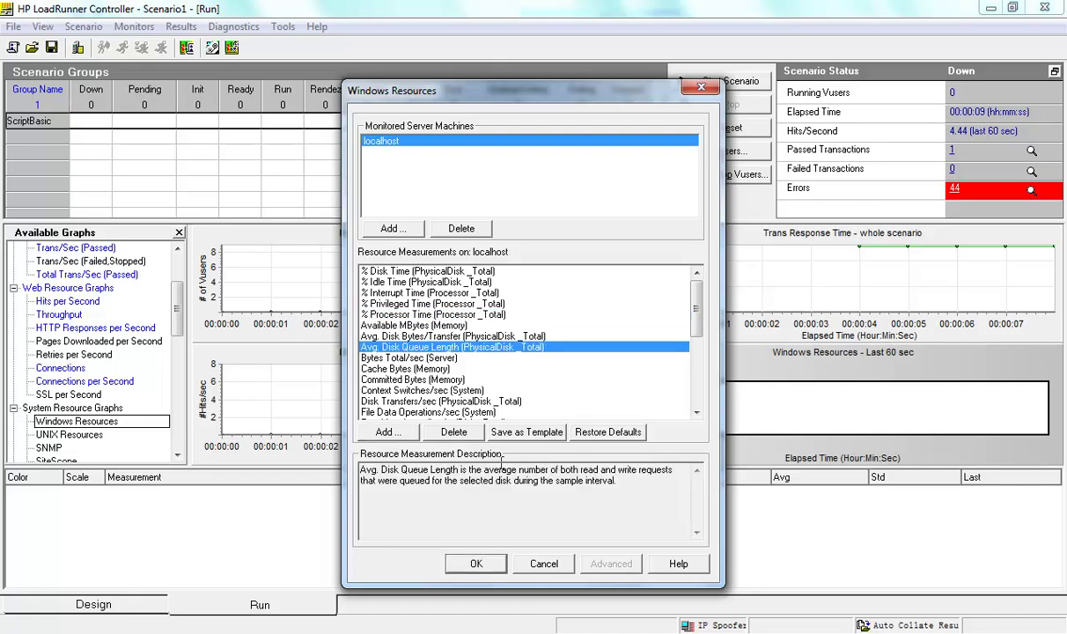
pyautogui.click(491, 565)
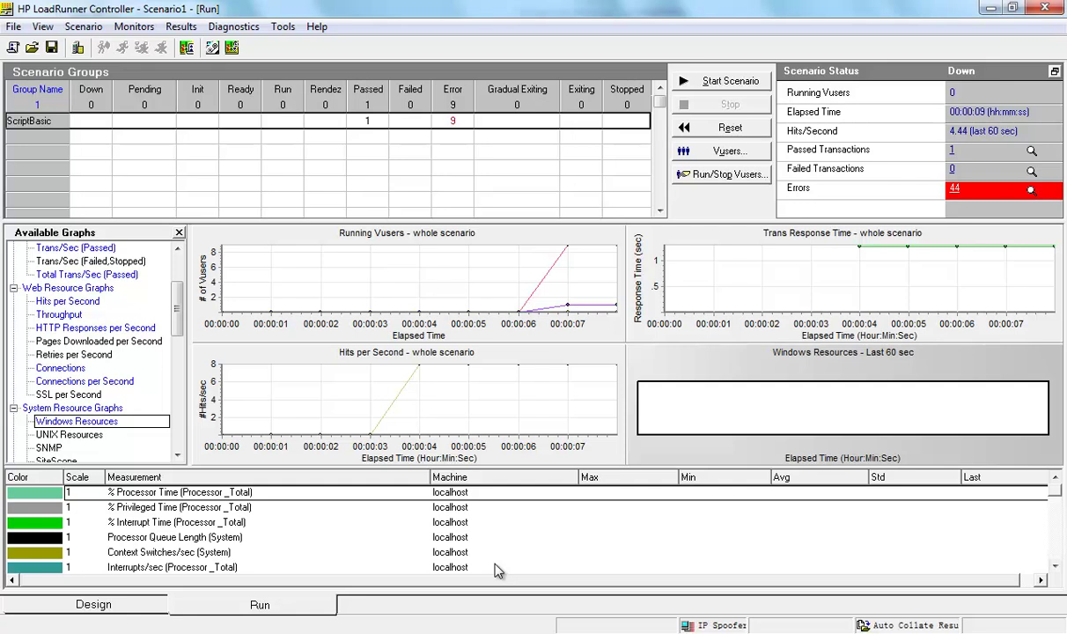
# - Try a refresh rate of 1 second in the Windows Resources graph configuration, but confirm the configuration with 5 seconds
pyautogui.rightClick(744, 407)
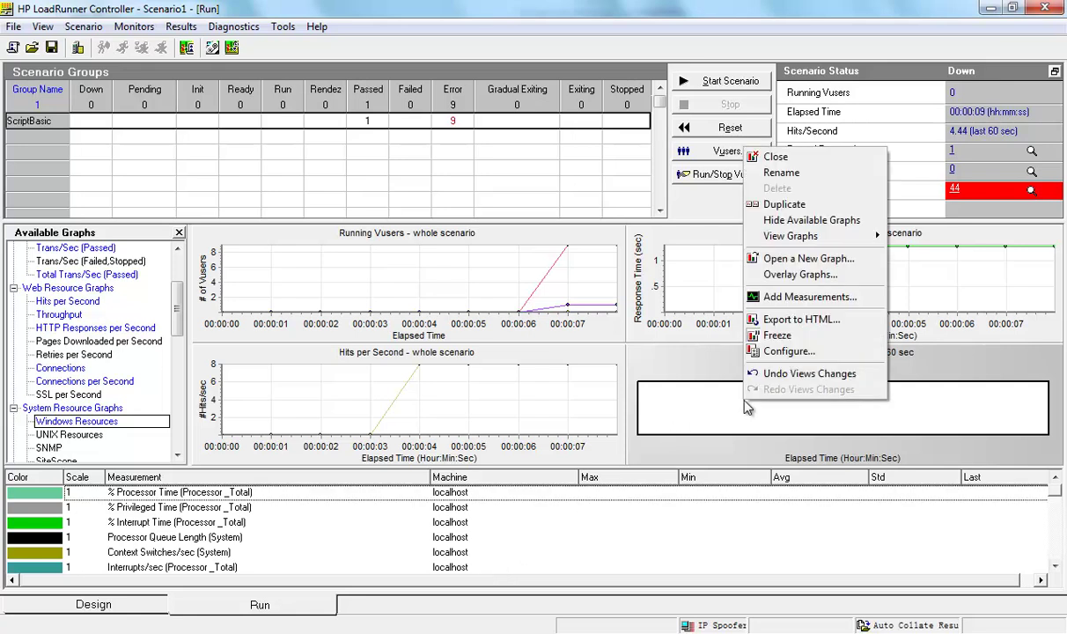
pyautogui.click(789, 357)
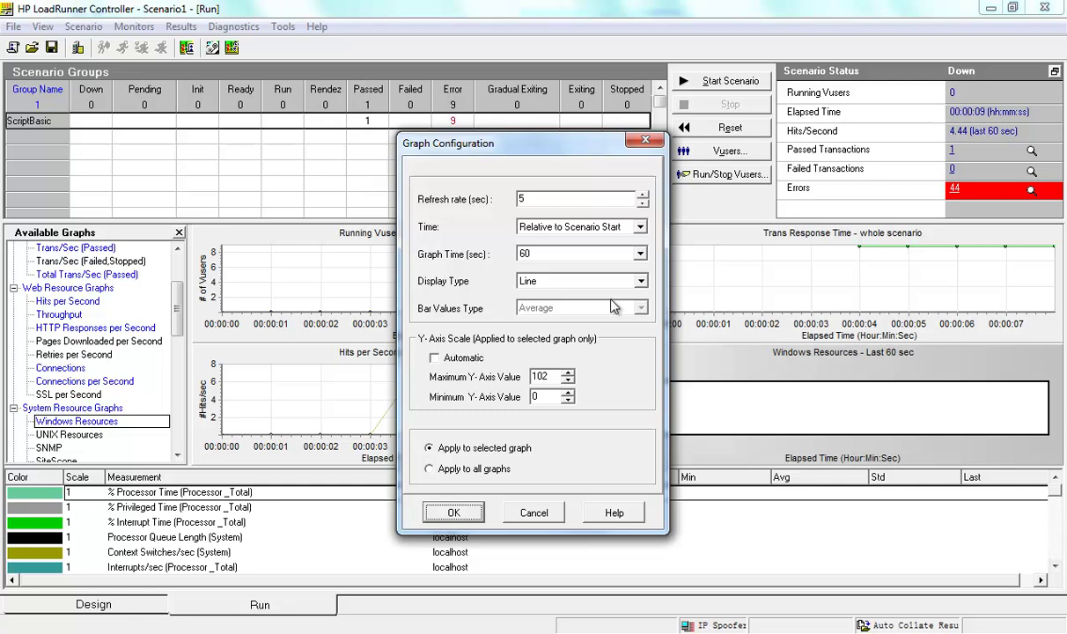
pyautogui.moveTo(606, 198); pyautogui.dragTo(507, 199)
pyautogui.click(544, 200)
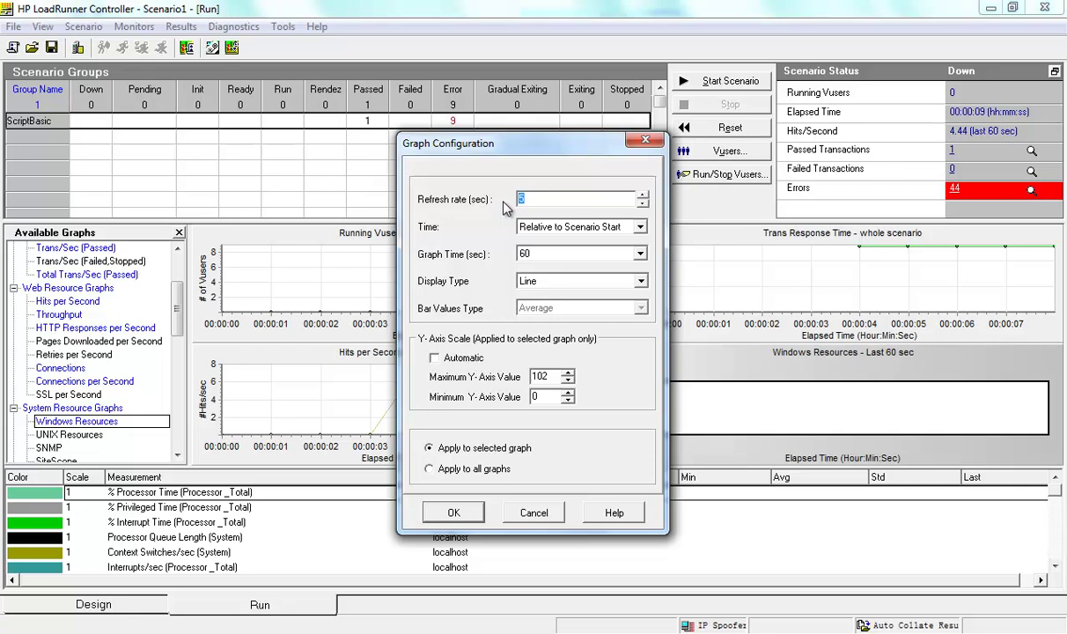
pyautogui.press('BackSpace')
pyautogui.write('1')
pyautogui.hotkey('shift', 'Home')
pyautogui.click(520, 199)
pyautogui.write('5')
pyautogui.click(454, 512)
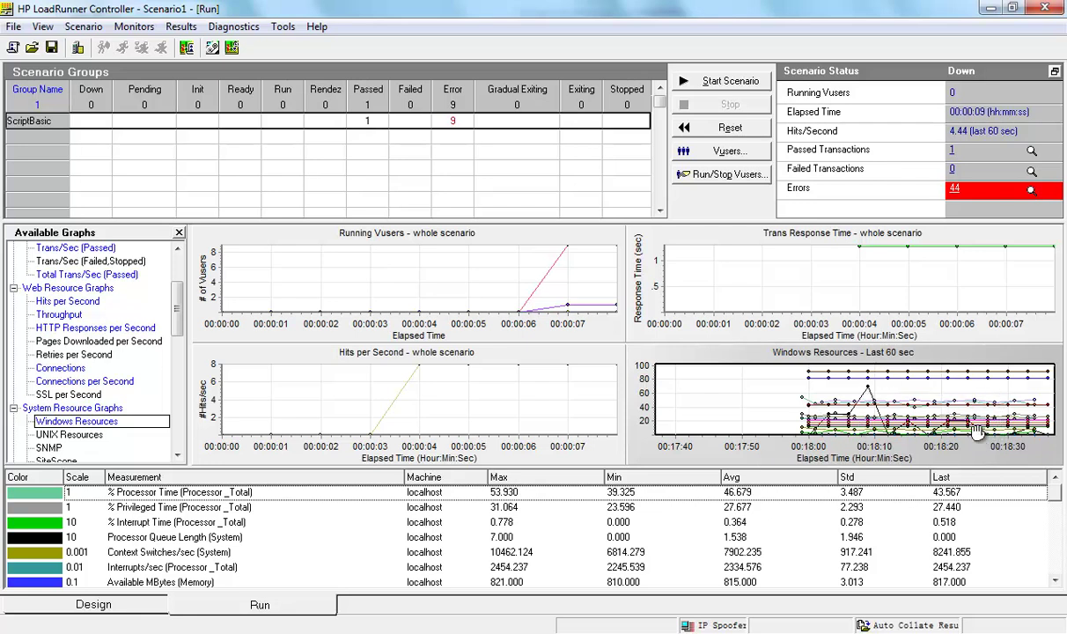
# - Sort the Windows Resources measurements by average and highlight individual counters such as File Data Operations/sec, Available MBytes and Threads
pyautogui.click(758, 508)
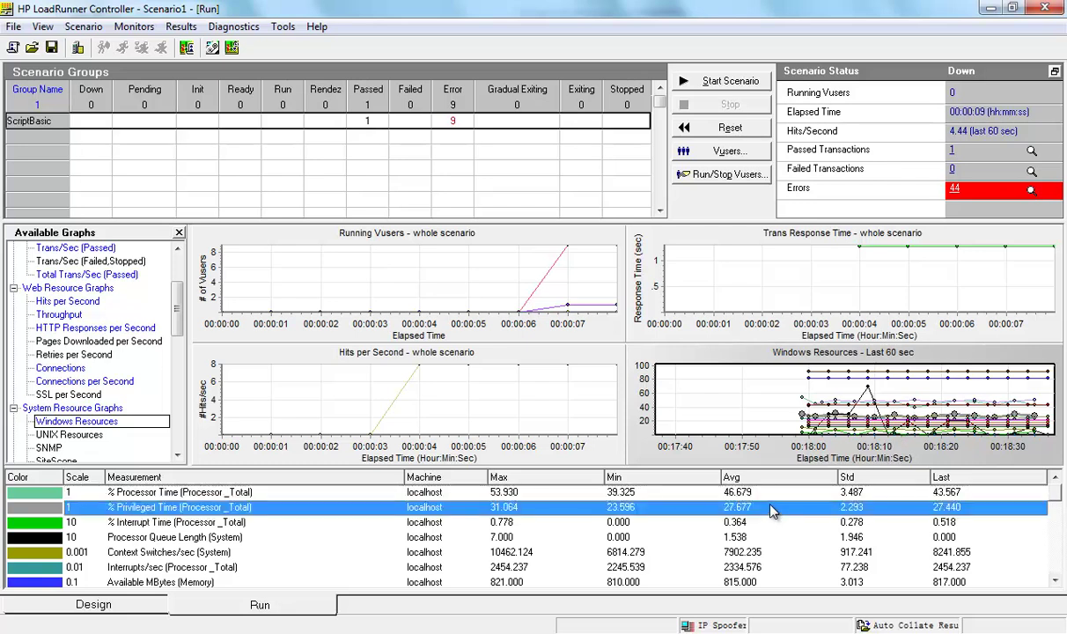
pyautogui.click(730, 477)
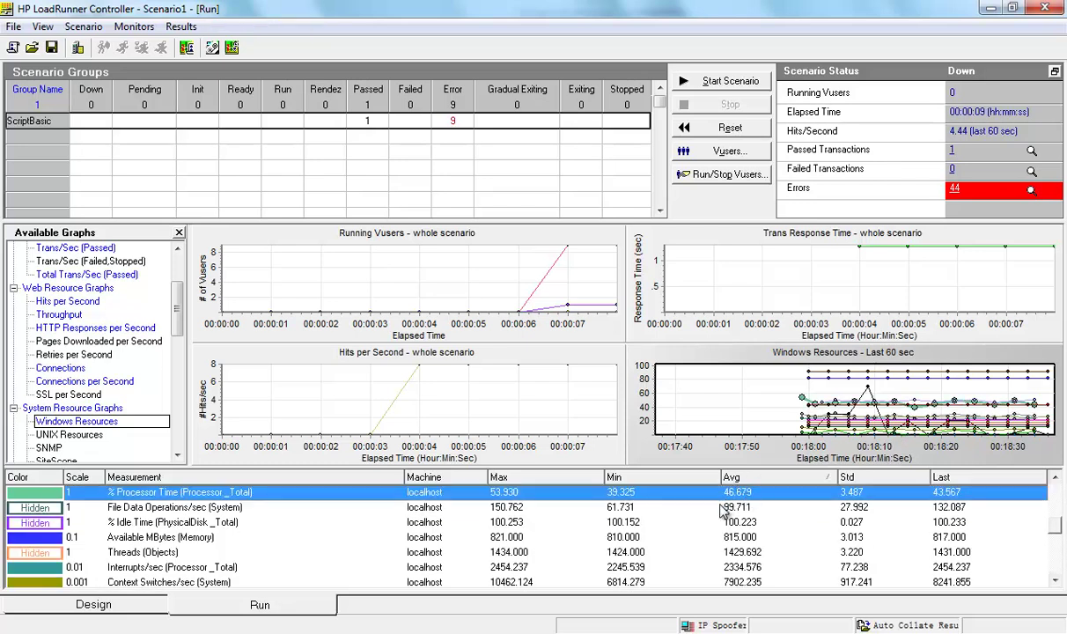
pyautogui.click(685, 507)
pyautogui.click(670, 536)
pyautogui.click(668, 553)
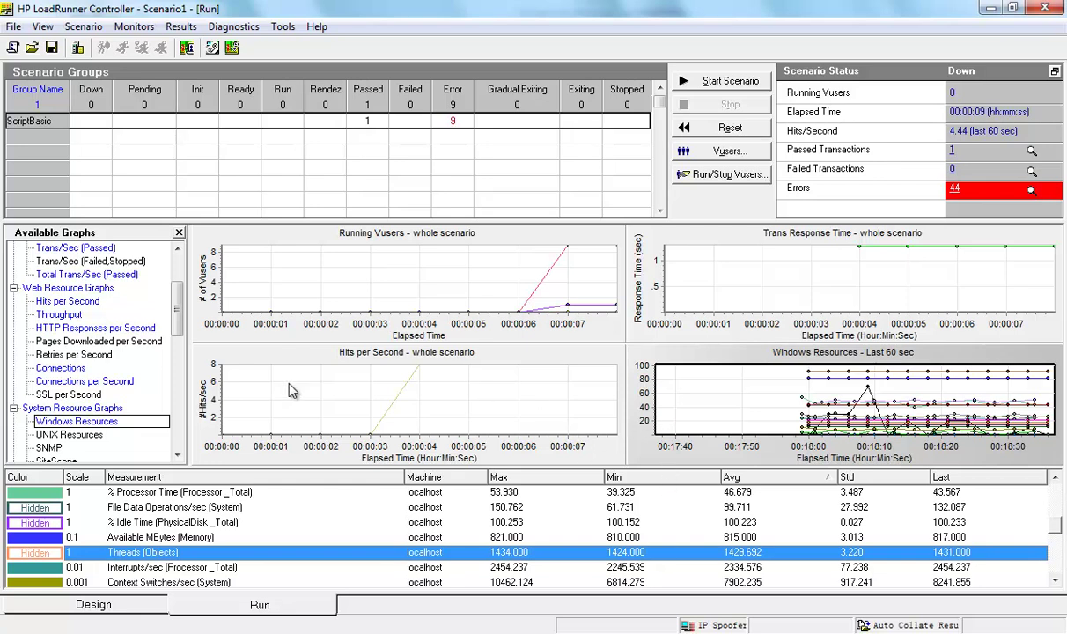
# - Display the UNIX Resources graph from the System Resource Graphs group in place of the Windows Resources graph
pyautogui.scroll(-1, 176, 324)
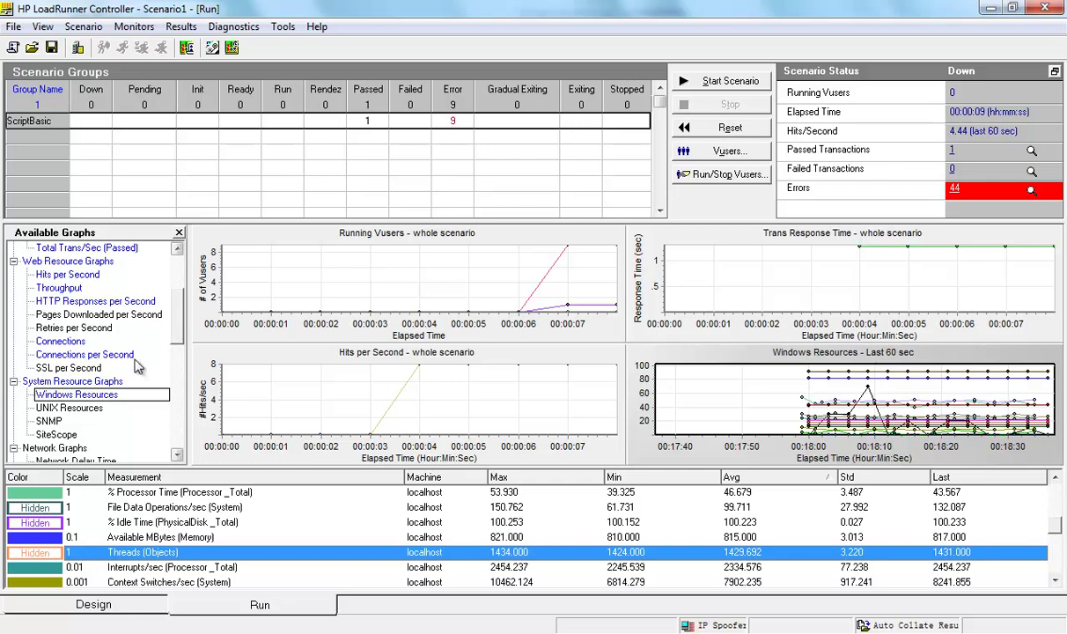
pyautogui.click(86, 408)
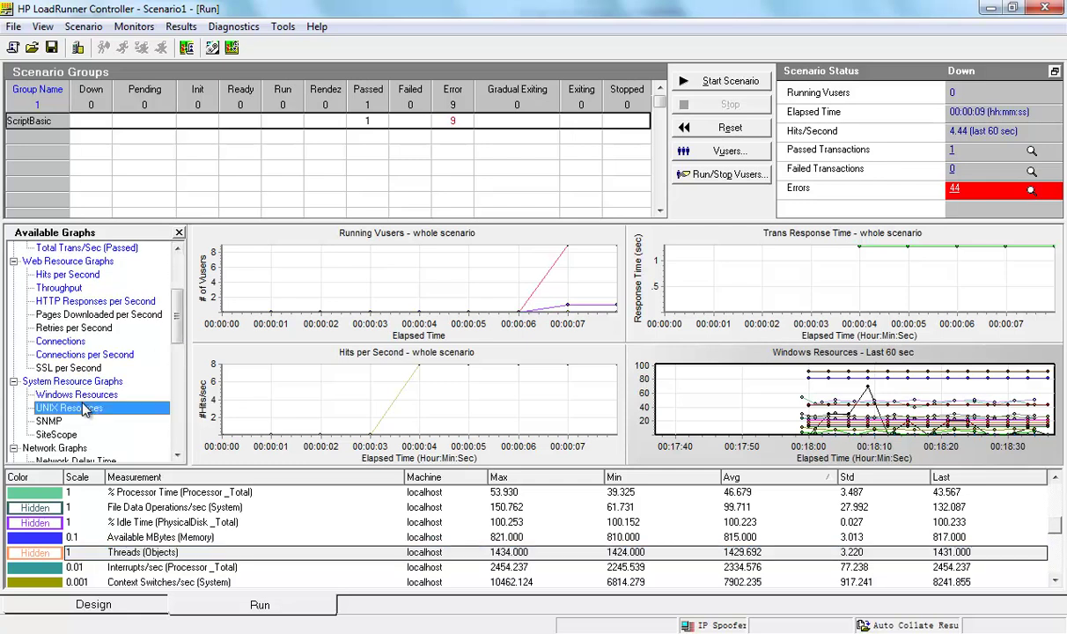
pyautogui.doubleClick(85, 408)
# - View the UNIX Resources measurement settings and the dialog for adding a monitored machine, and cancel both without adding anything
pyautogui.rightClick(767, 390)
pyautogui.click(775, 279)
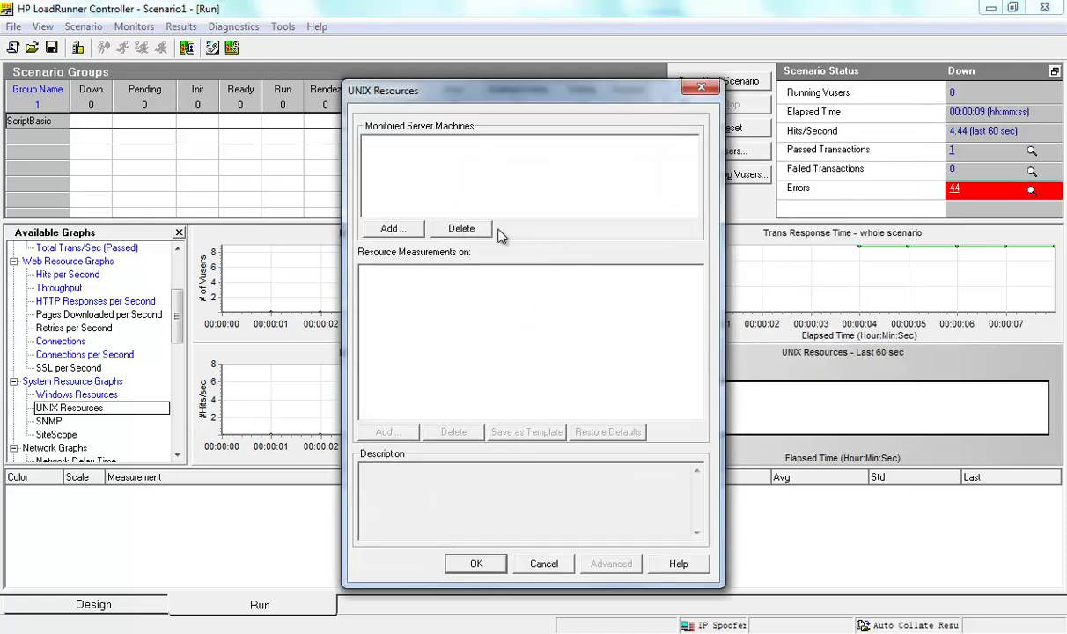
pyautogui.click(396, 227)
pyautogui.click(627, 335)
pyautogui.click(539, 565)
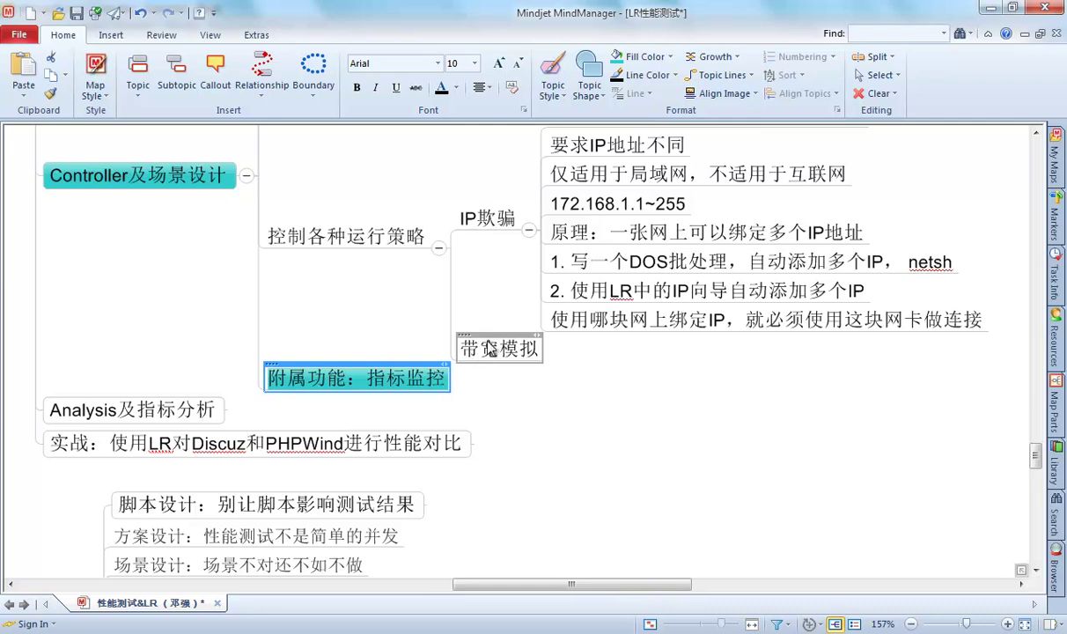
# - In the MindManager map, add the subtopic "监控Unix：rstatd" under the topic "附属功能：指标监控"
pyautogui.press('Insert')
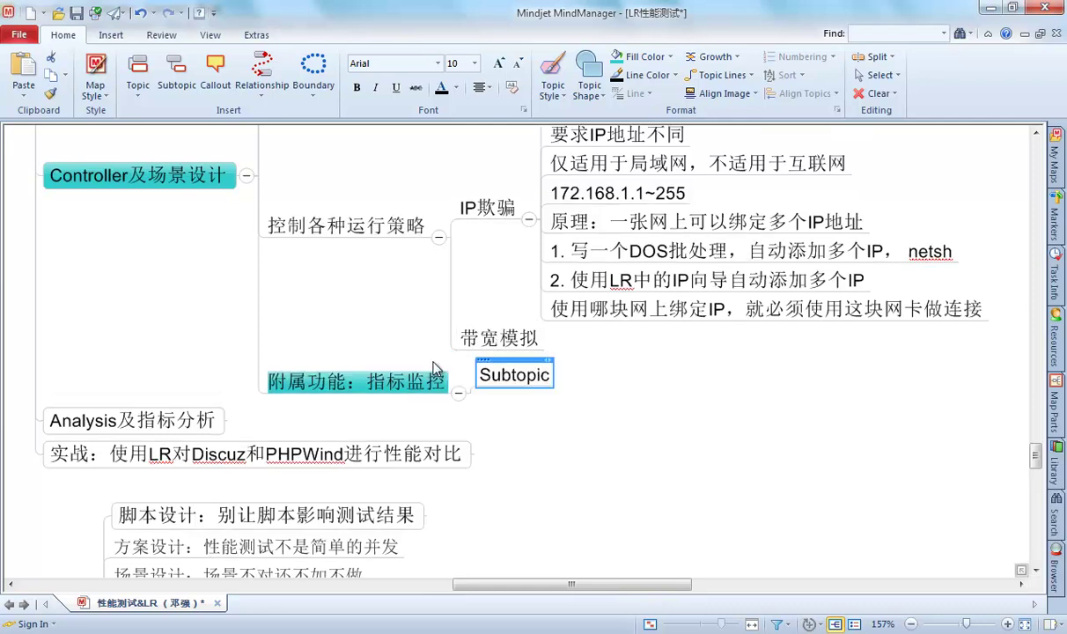
pyautogui.write('j')
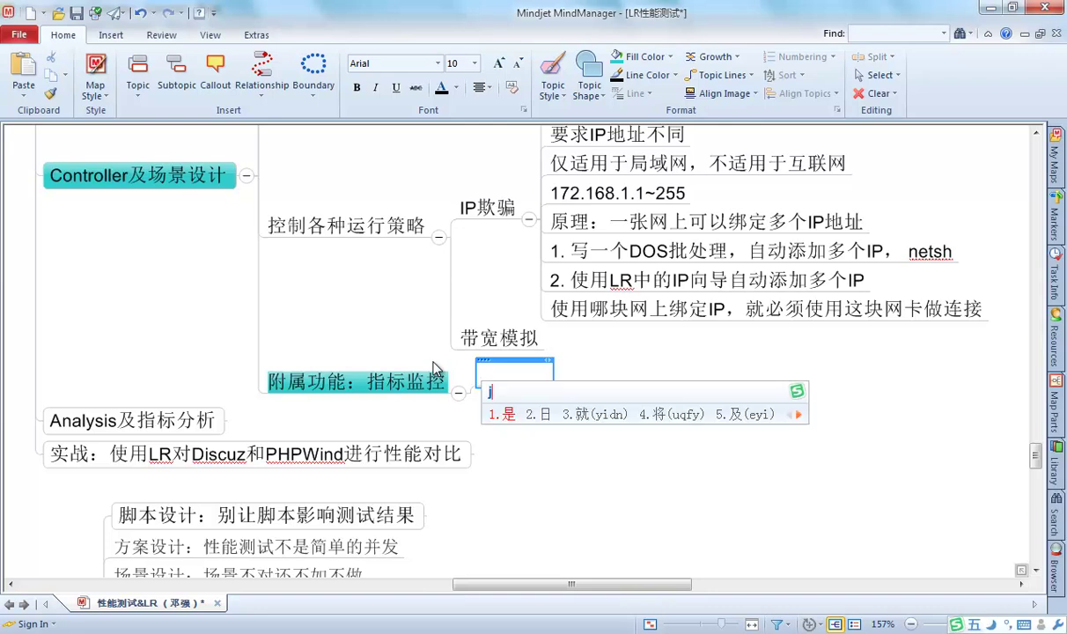
pyautogui.write('tjk')
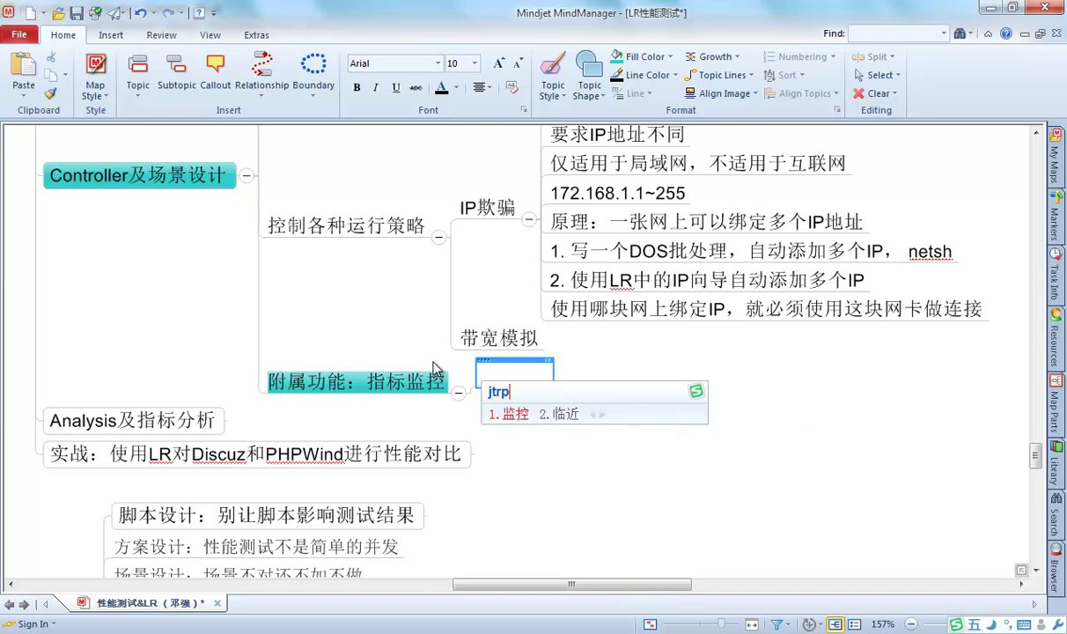
pyautogui.press('space')
pyautogui.write('Unix:r')
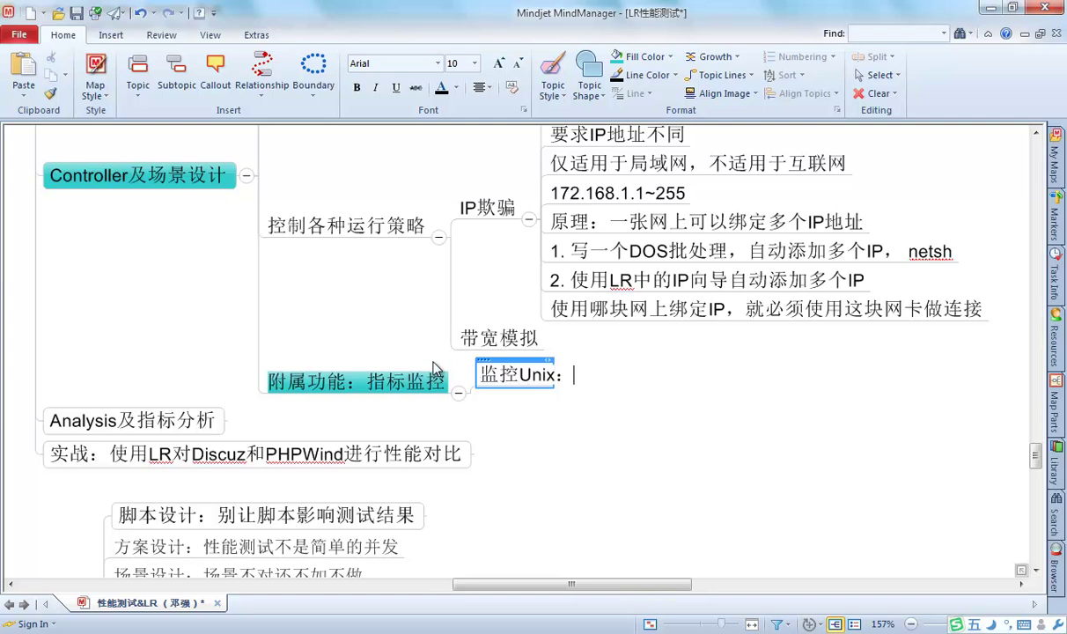
pyautogui.write('s')
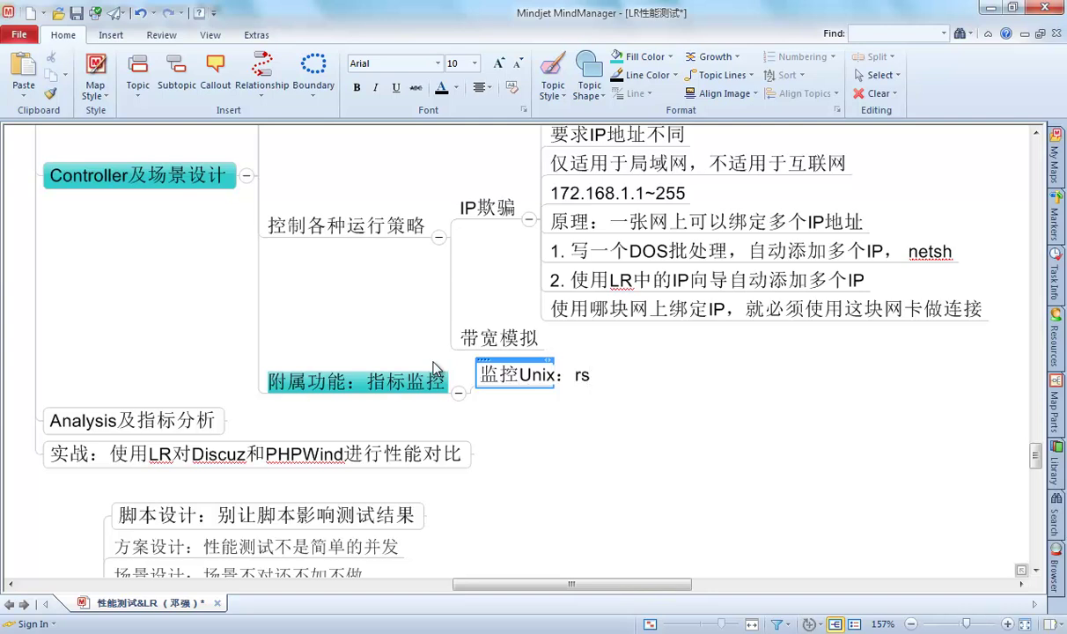
pyautogui.write('tatd')
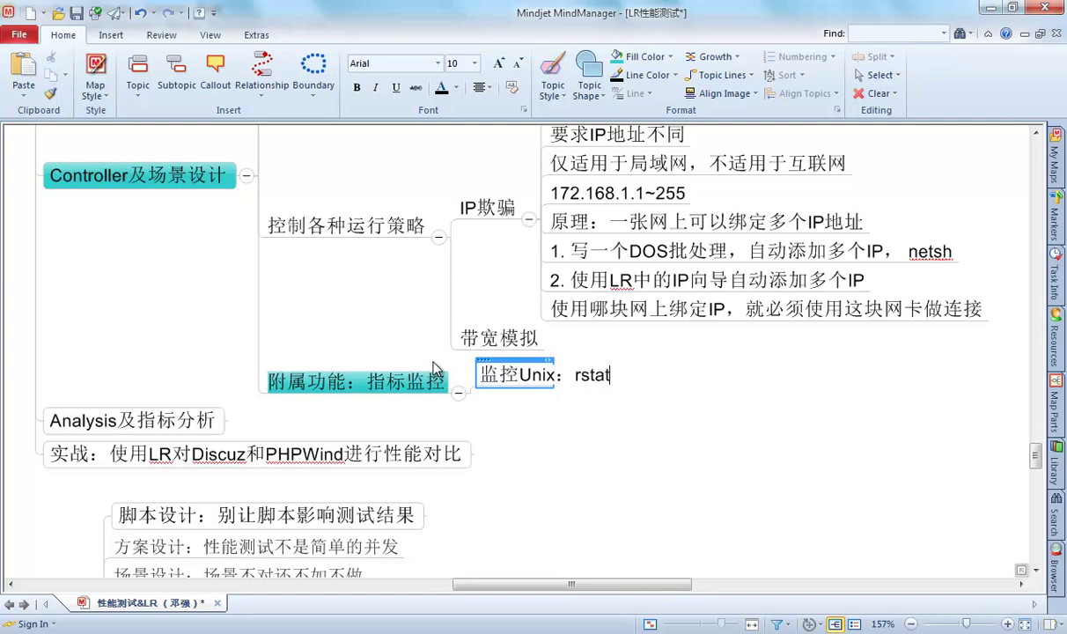